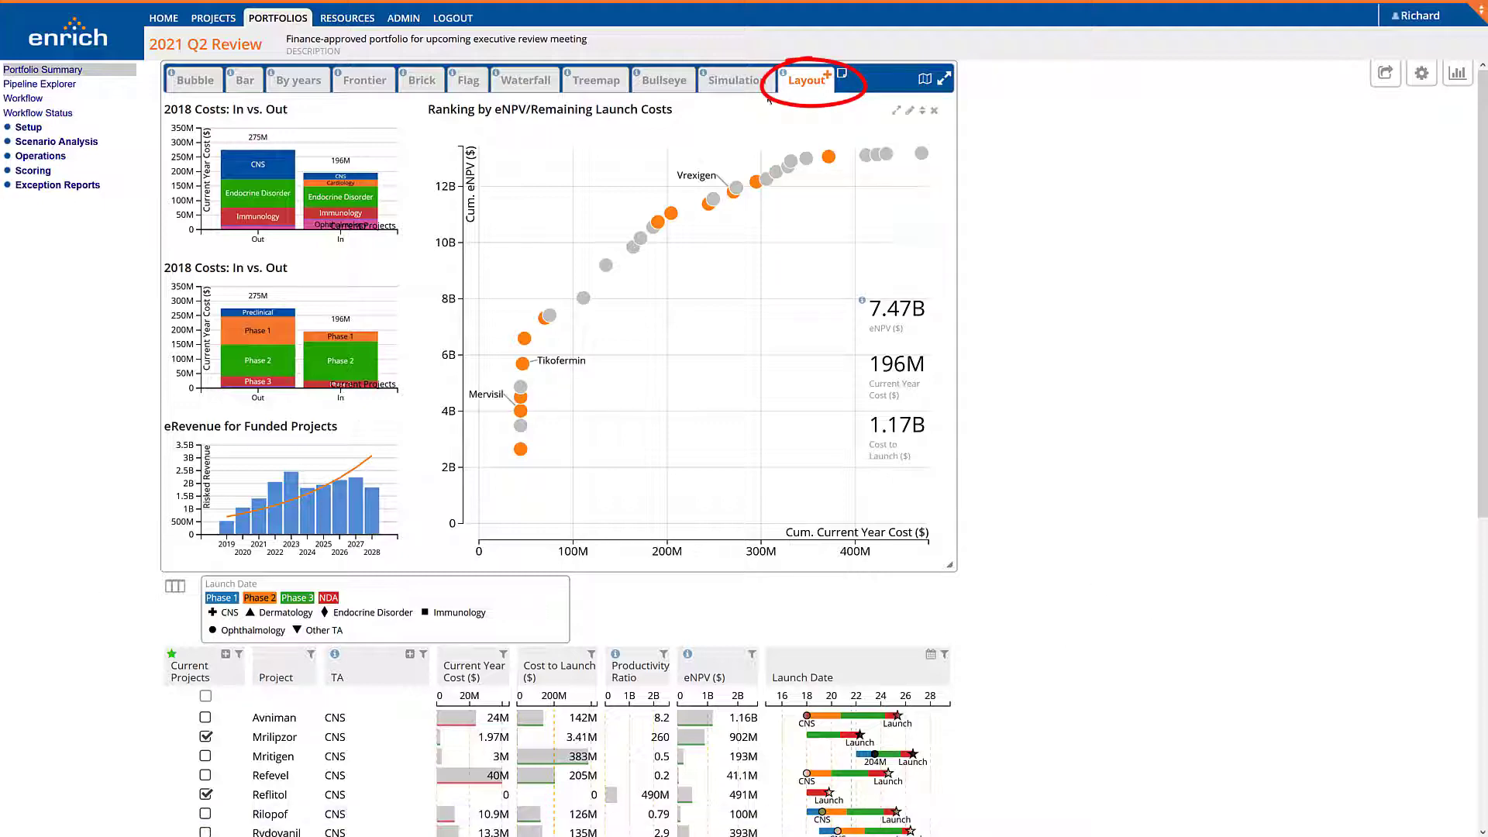
Step: Hide the layout charts and remove every column except Project from the portfolio table
{"action": "left_click", "coordinate": [806, 78]}
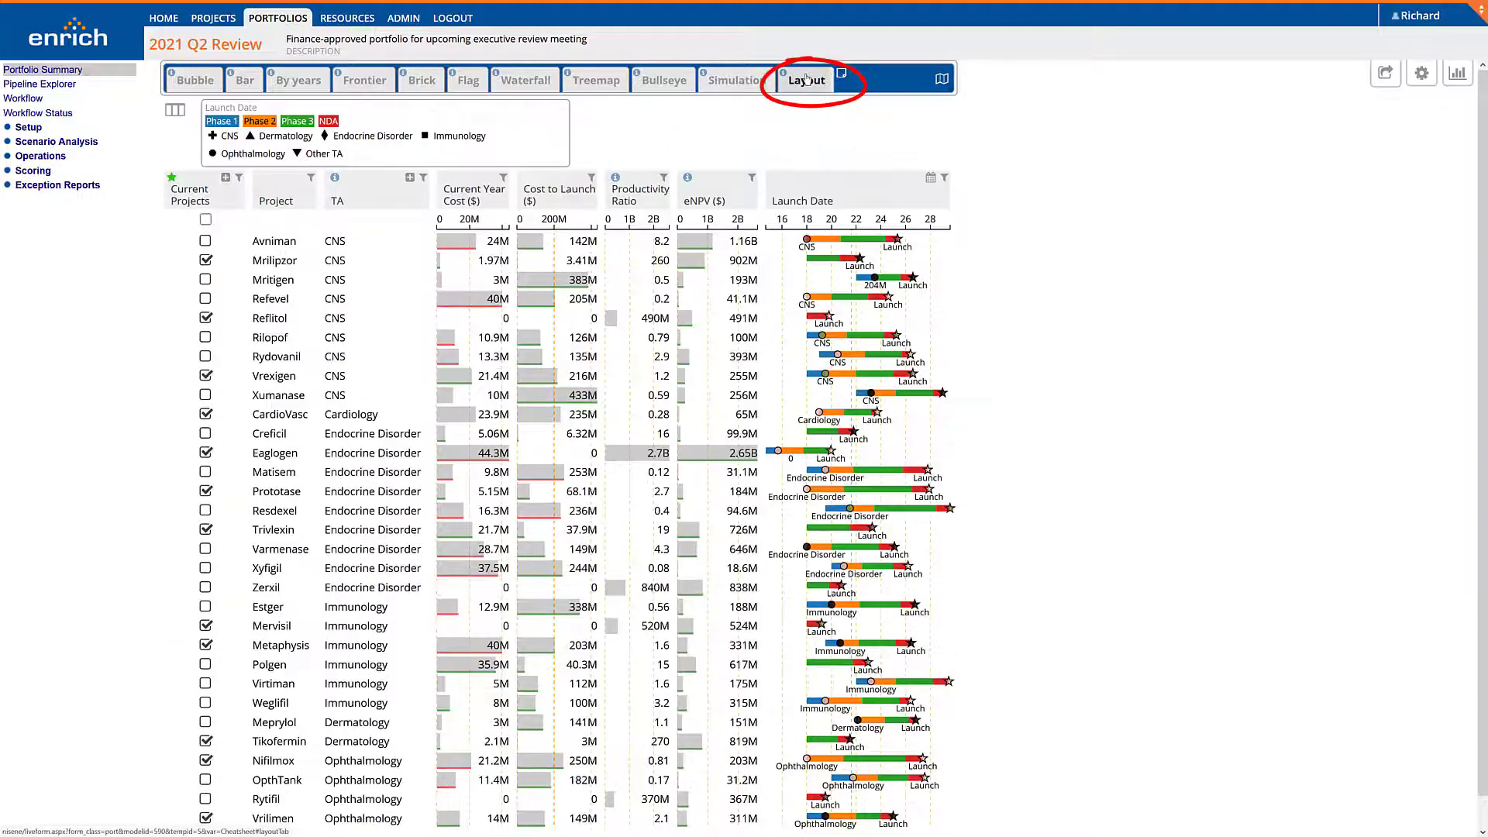
{"action": "left_click", "coordinate": [182, 113]}
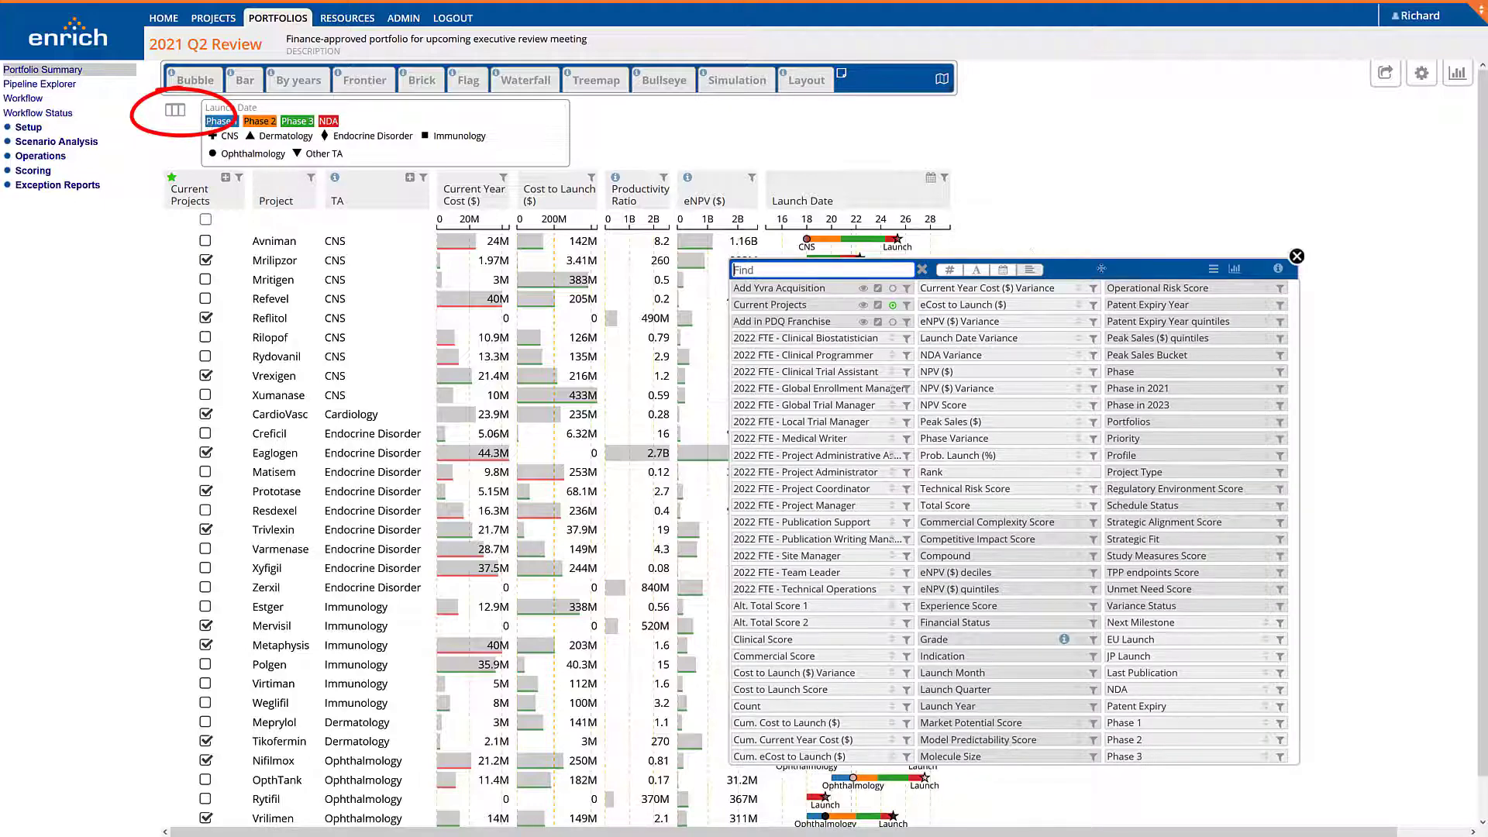
{"action": "left_click", "coordinate": [1236, 270]}
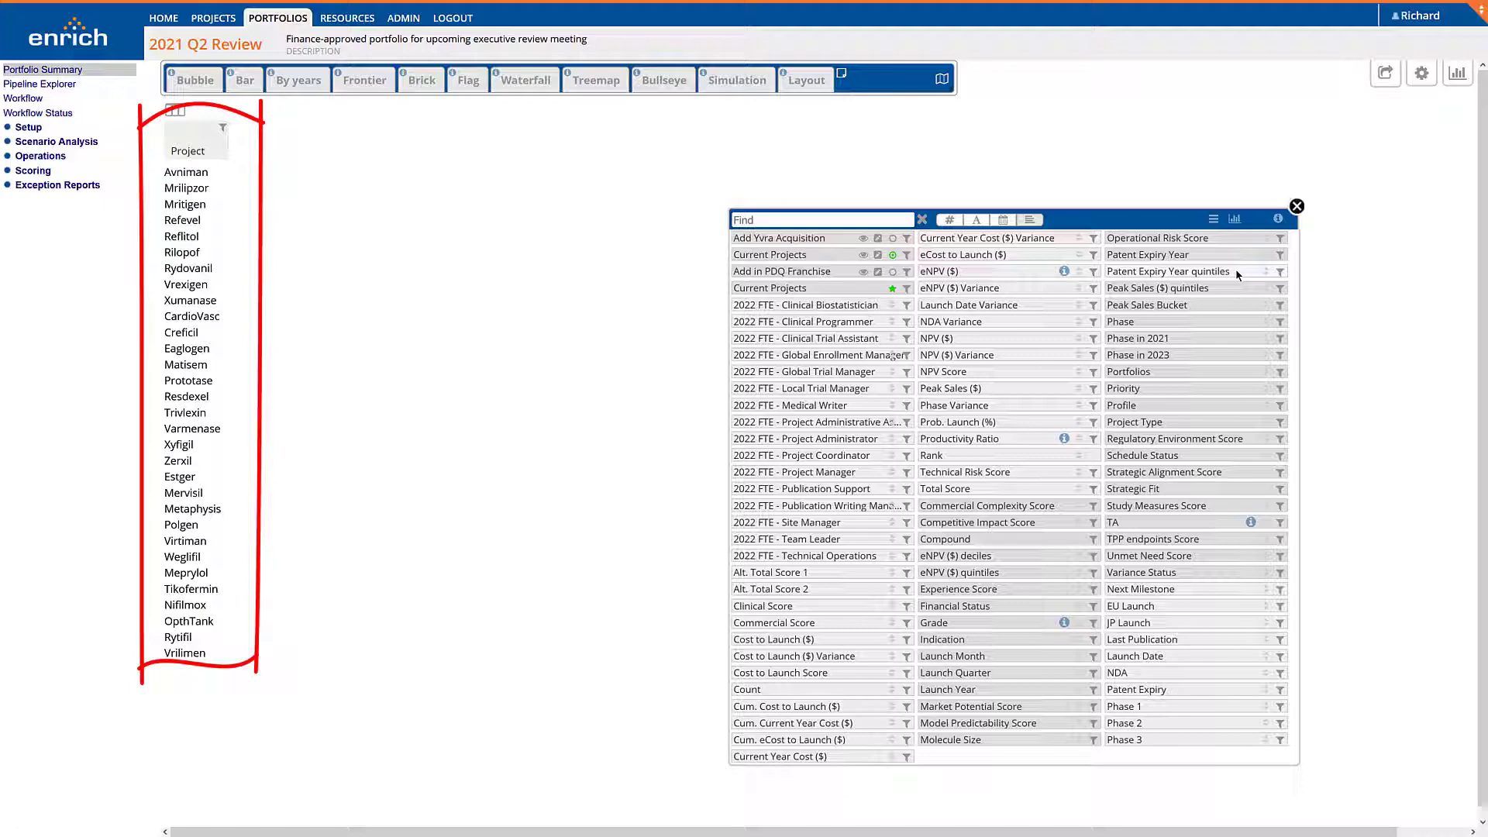
Step: Filter the table's field list to show only timeline fields, hiding the numeric, text and date fields
{"action": "left_click", "coordinate": [1025, 220]}
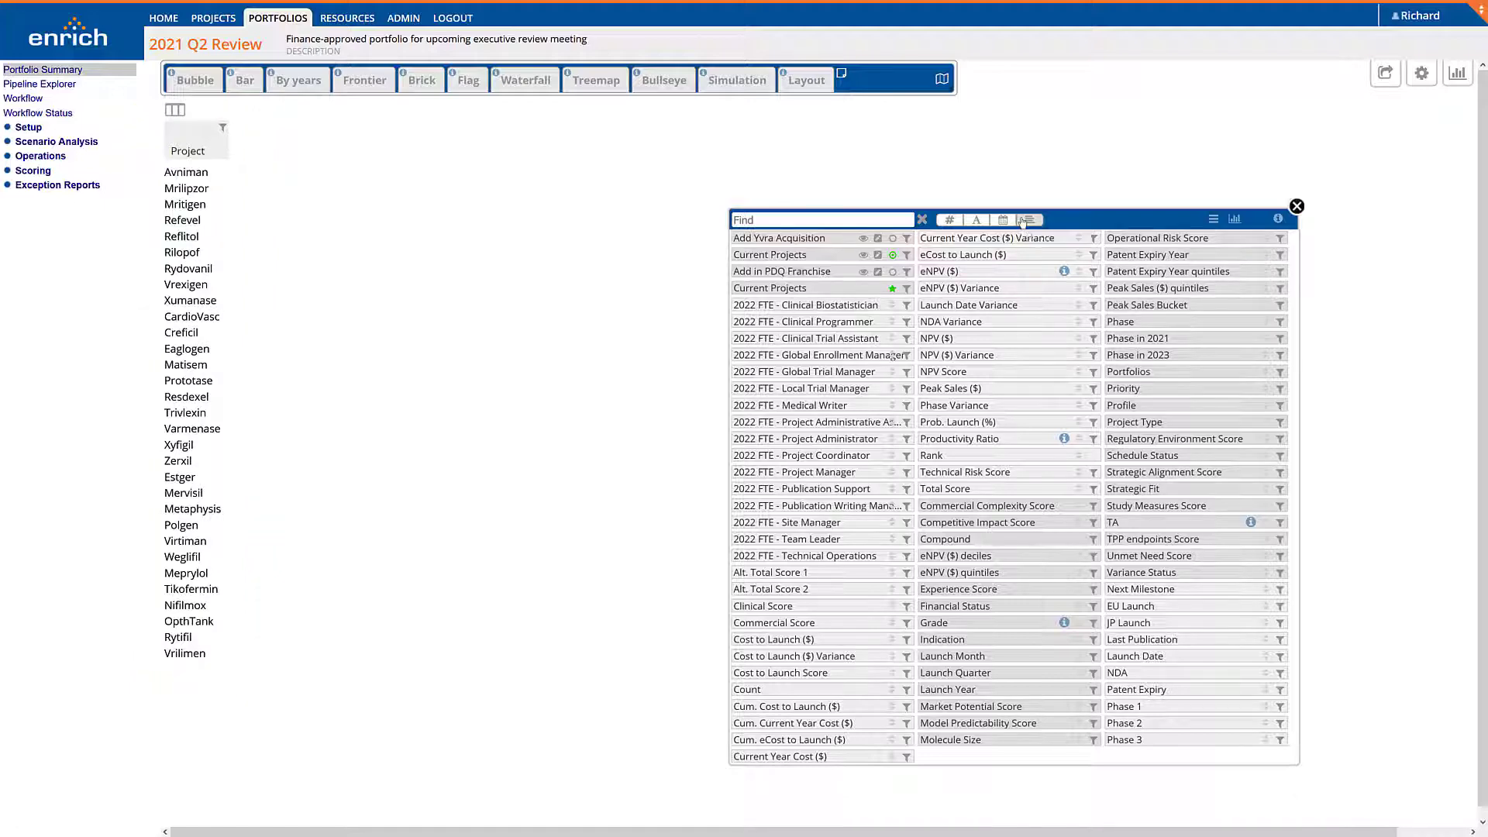
{"action": "left_click", "coordinate": [1004, 223]}
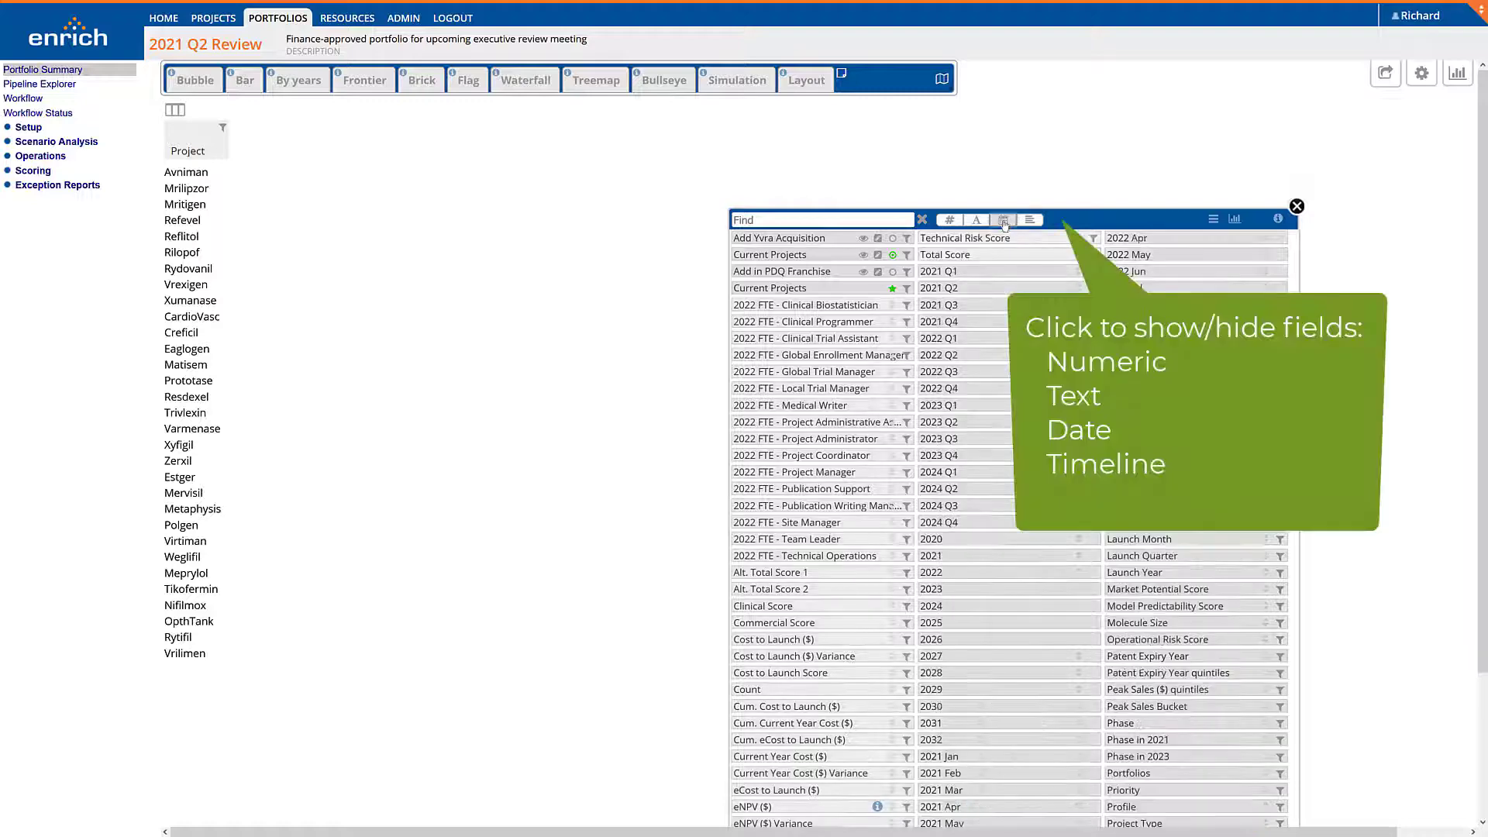
{"action": "left_click", "coordinate": [951, 222]}
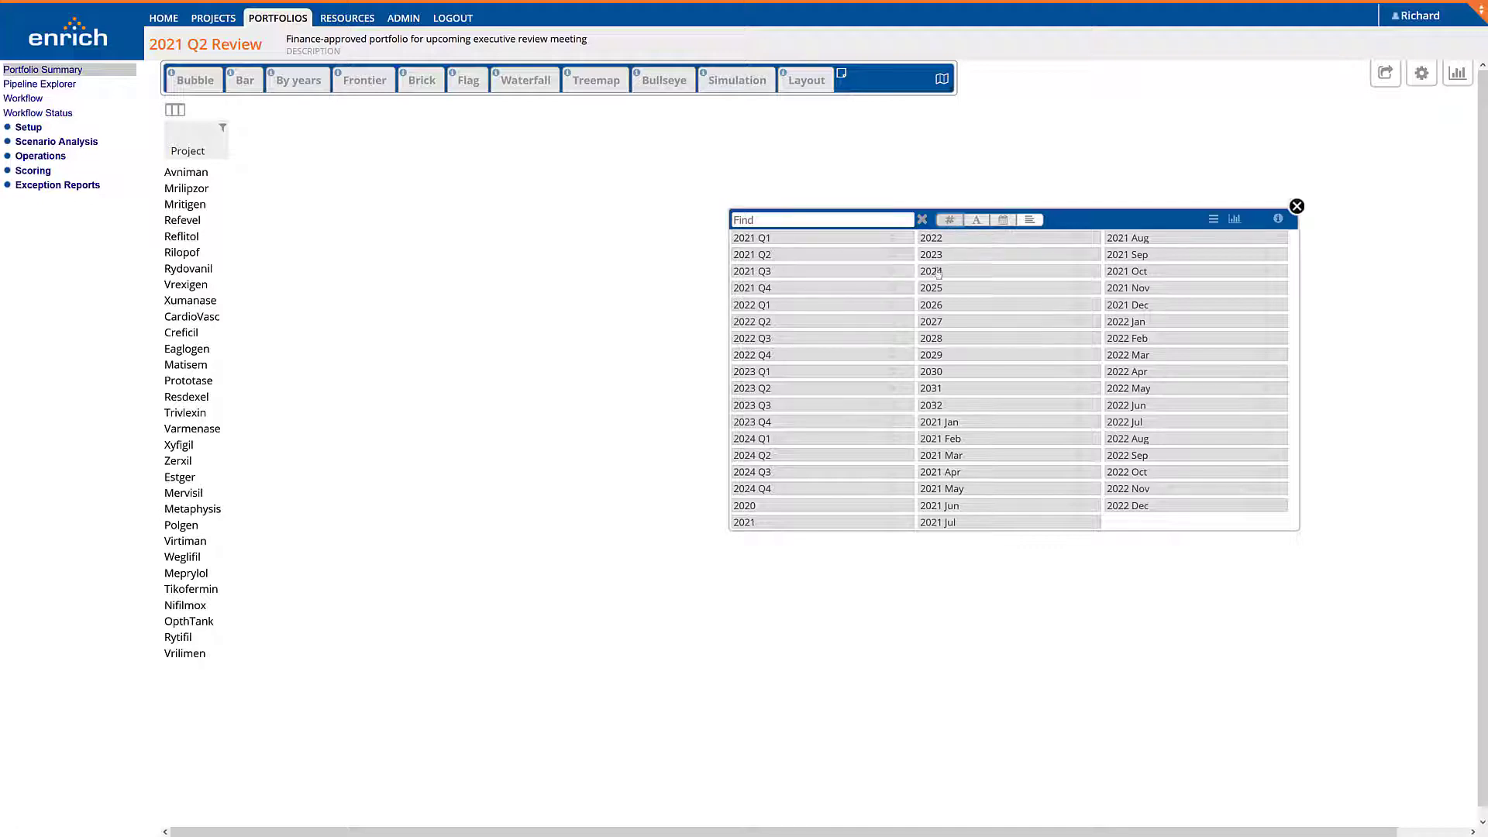
Step: Add the quarterly fields 2021 Q1 through 2023 Q4 as columns at the right edge of the table
{"action": "left_click", "coordinate": [779, 236]}
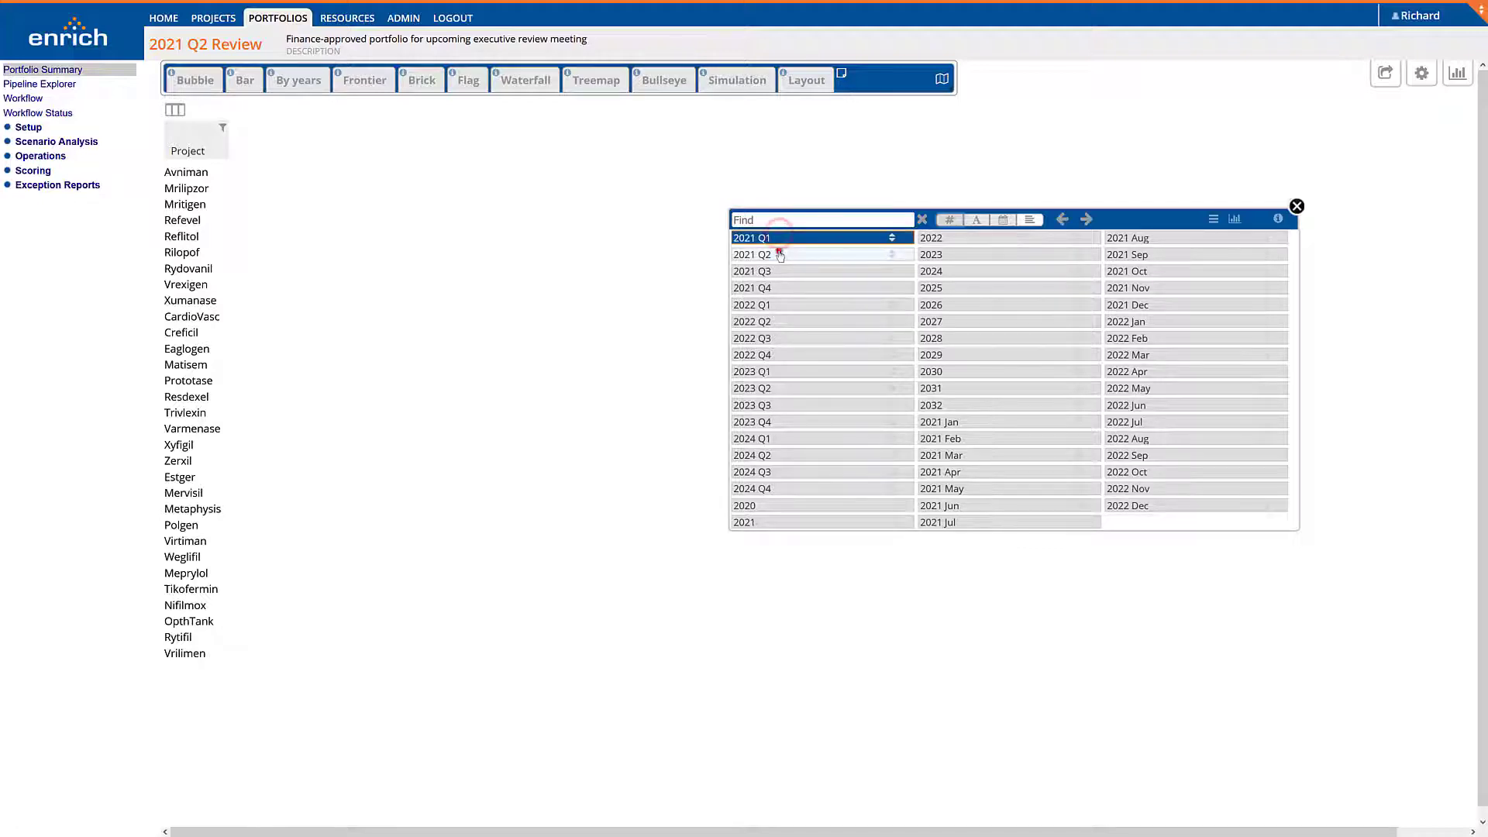
{"action": "left_click", "coordinate": [779, 255], "text": "ctrl"}
{"action": "left_click", "coordinate": [780, 270], "text": "ctrl"}
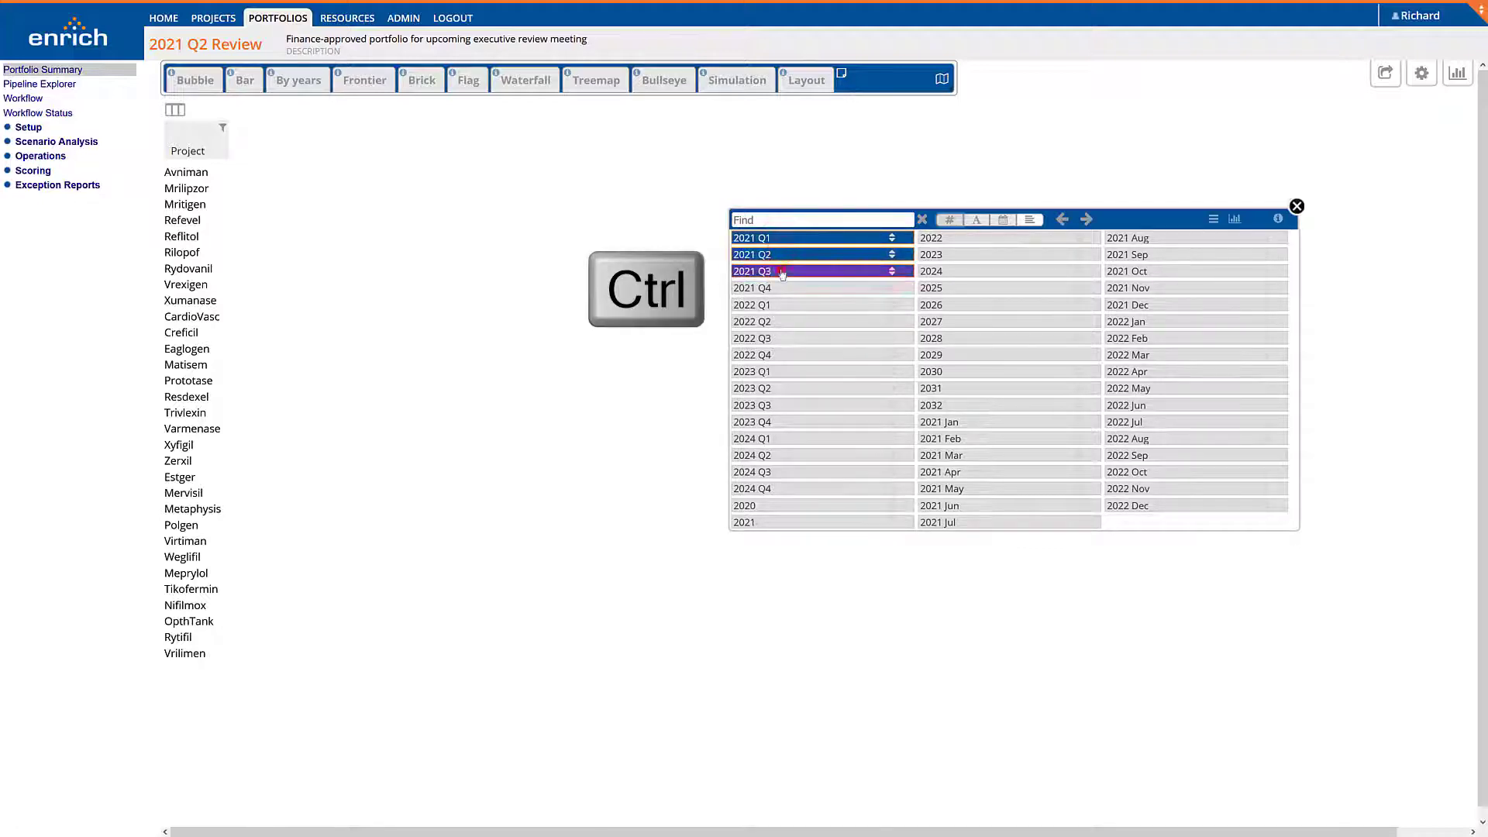
{"action": "left_click", "coordinate": [791, 423], "text": "shift"}
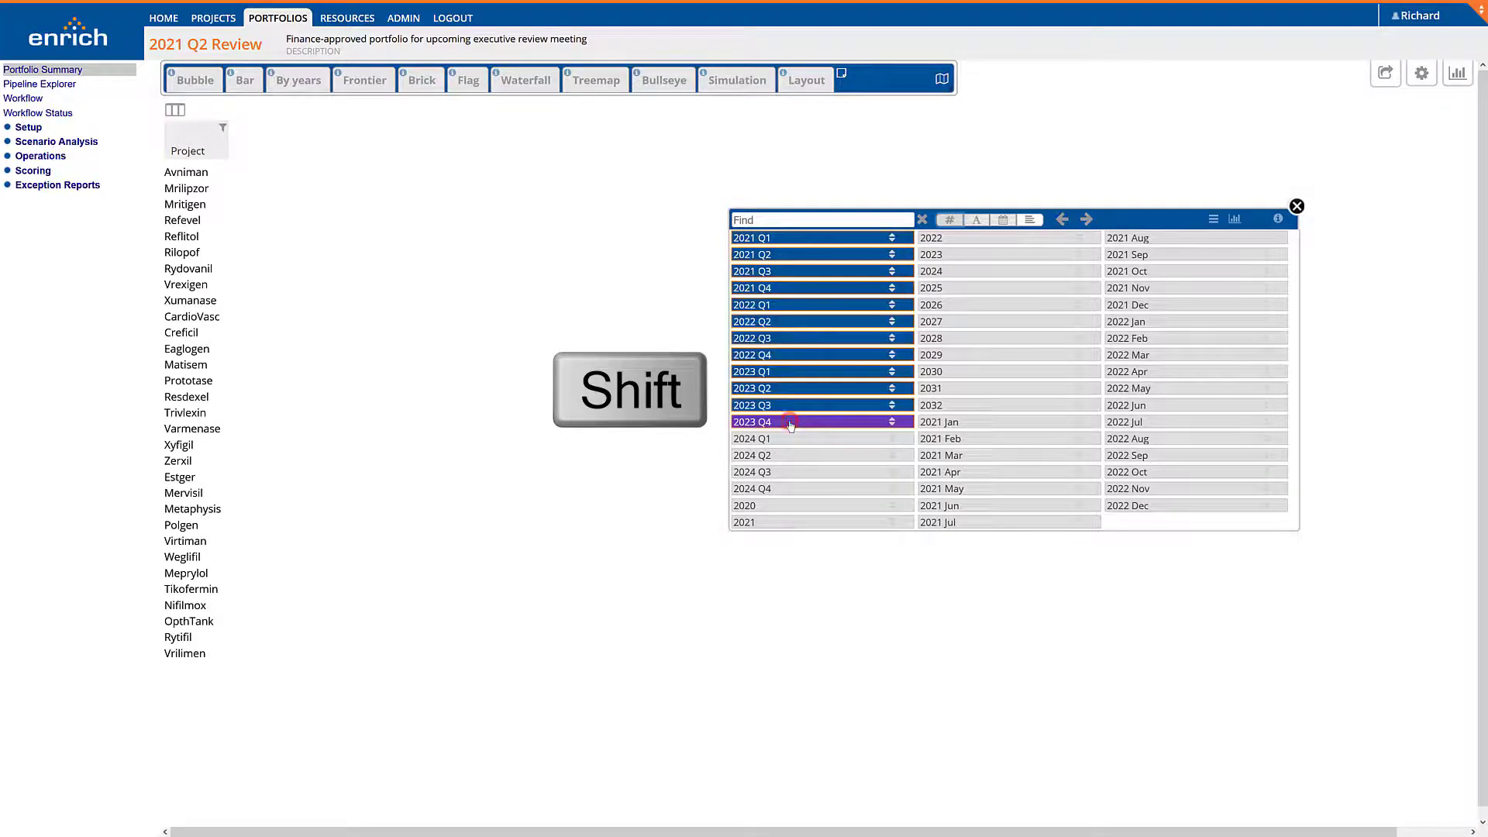
{"action": "left_click", "coordinate": [1087, 220]}
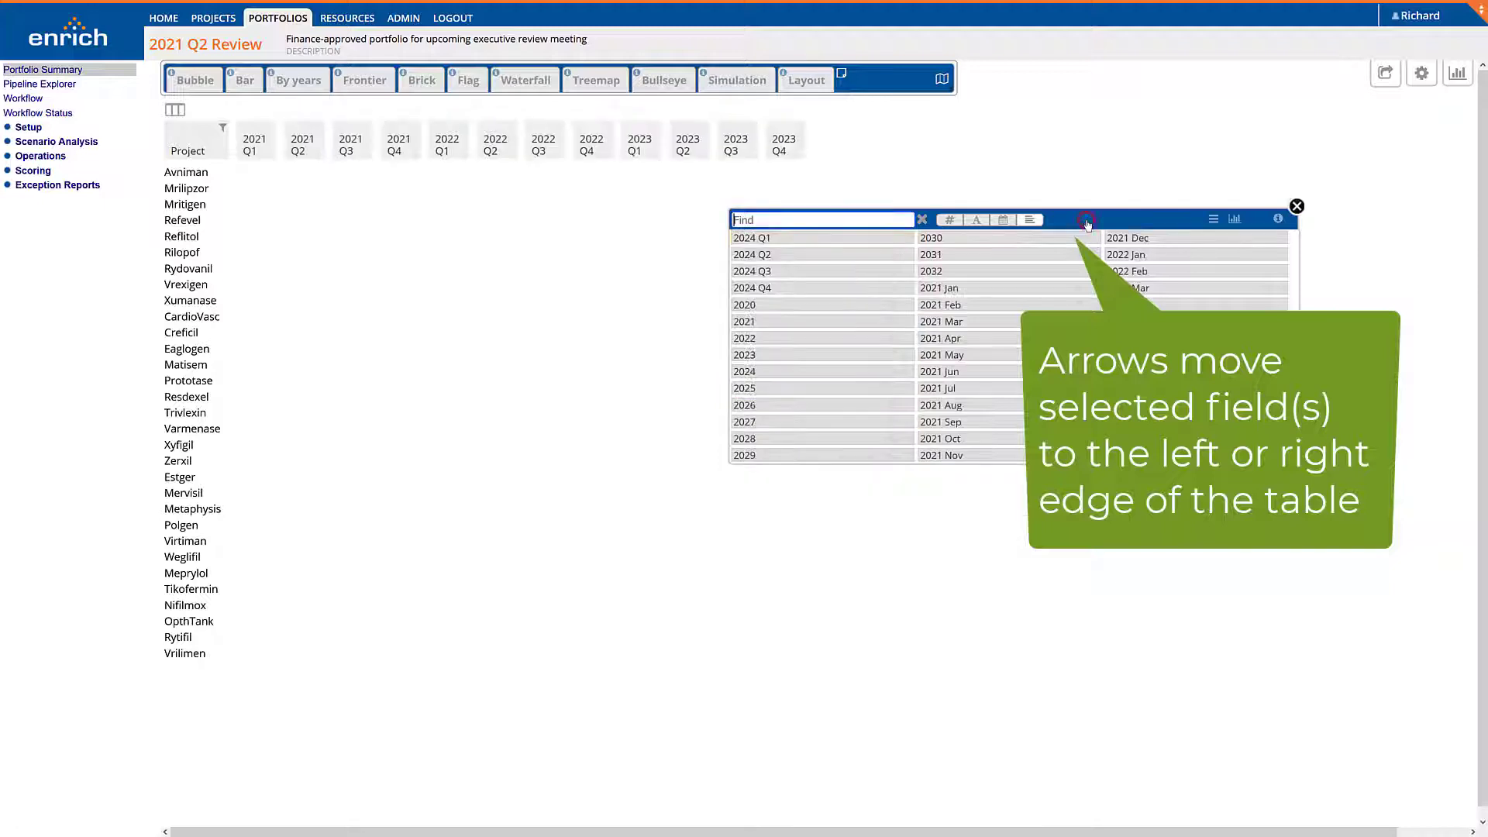
Step: Add the yearly fields 2024 through 2030 as columns after the quarterly ones
{"action": "left_click", "coordinate": [779, 379]}
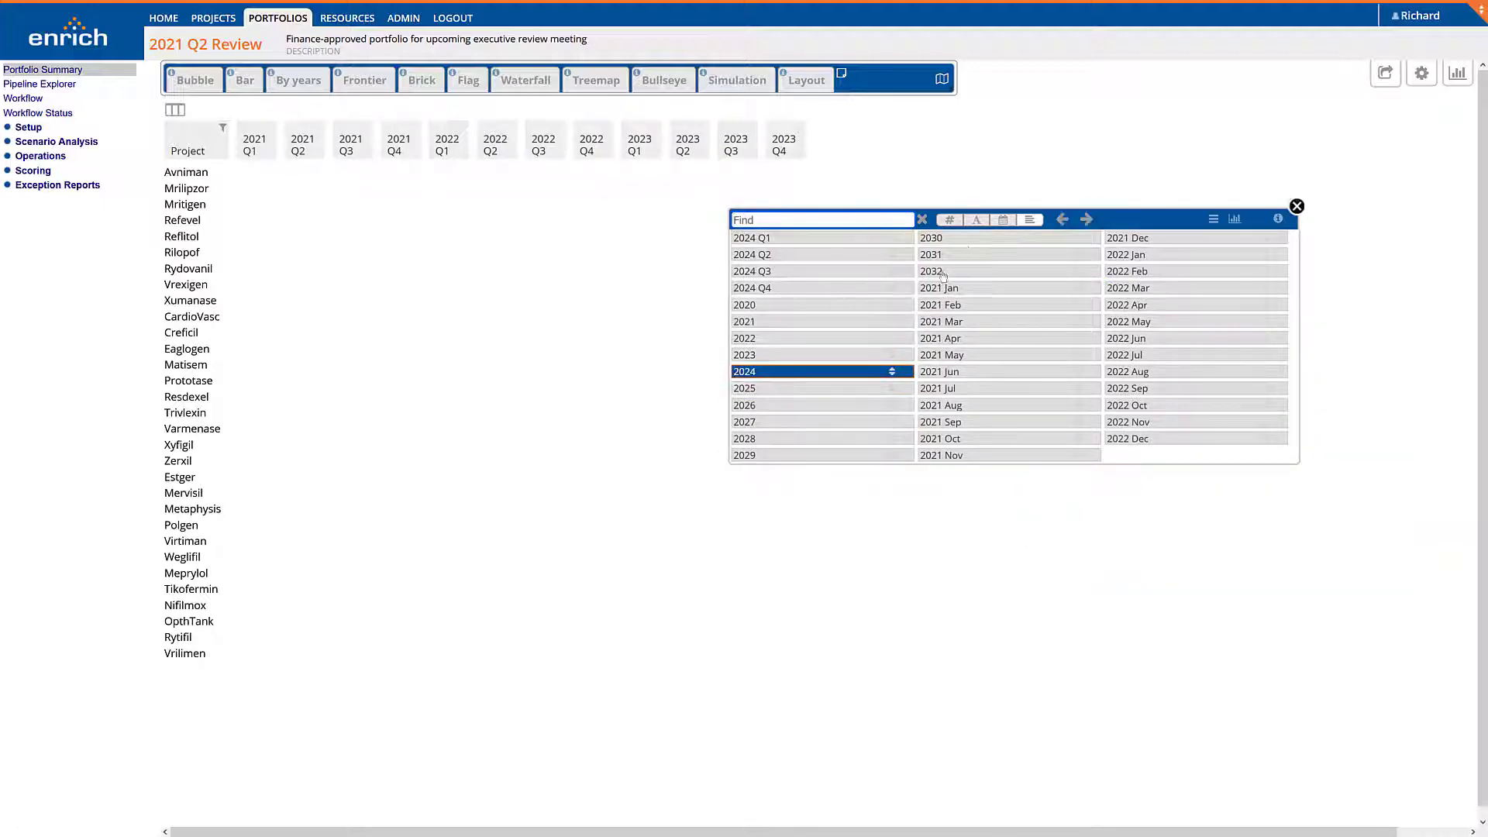
{"action": "left_click", "coordinate": [1000, 238], "text": "shift"}
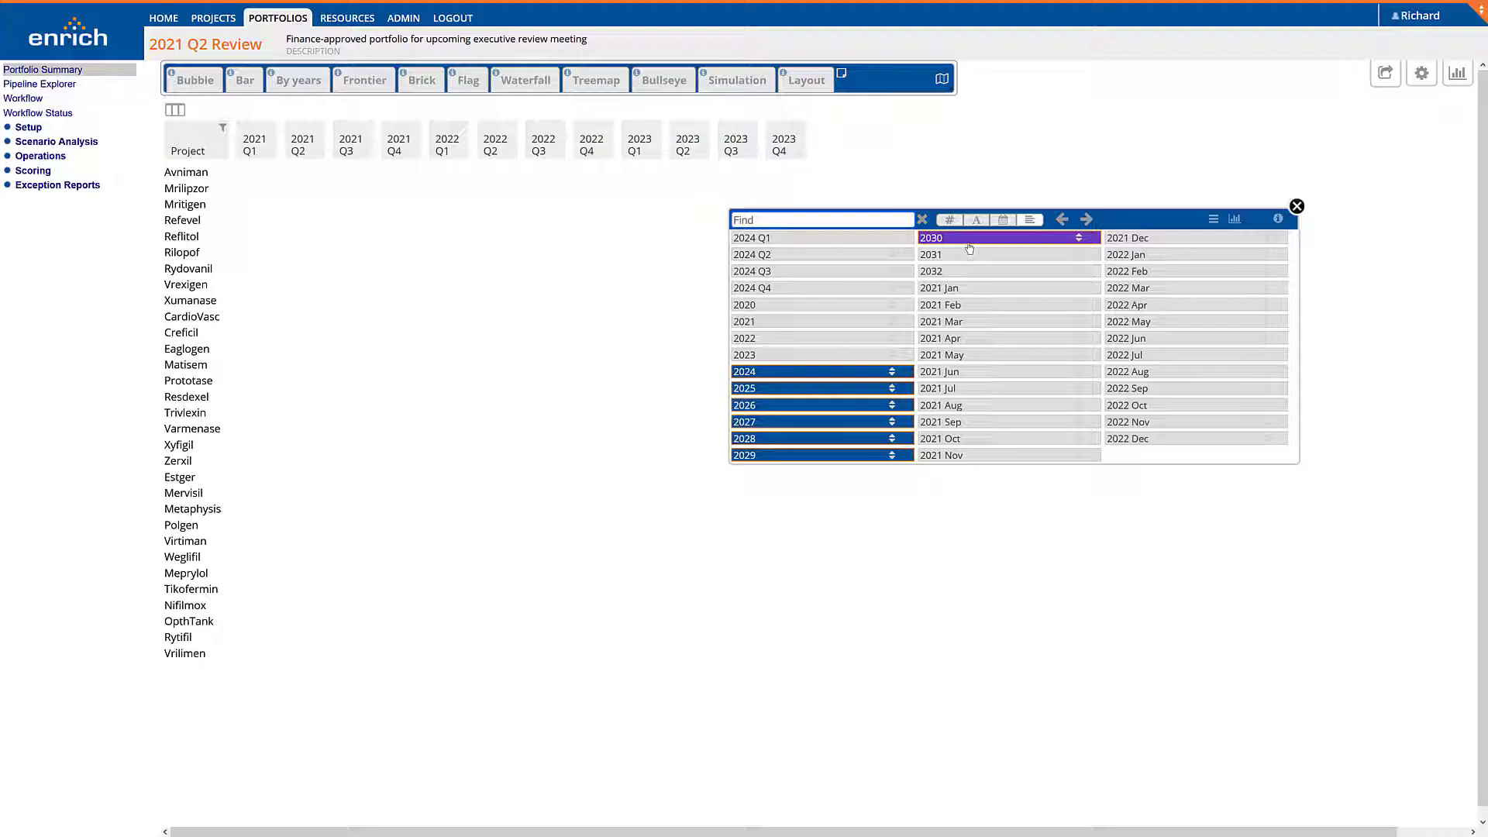
{"action": "left_click", "coordinate": [1087, 221]}
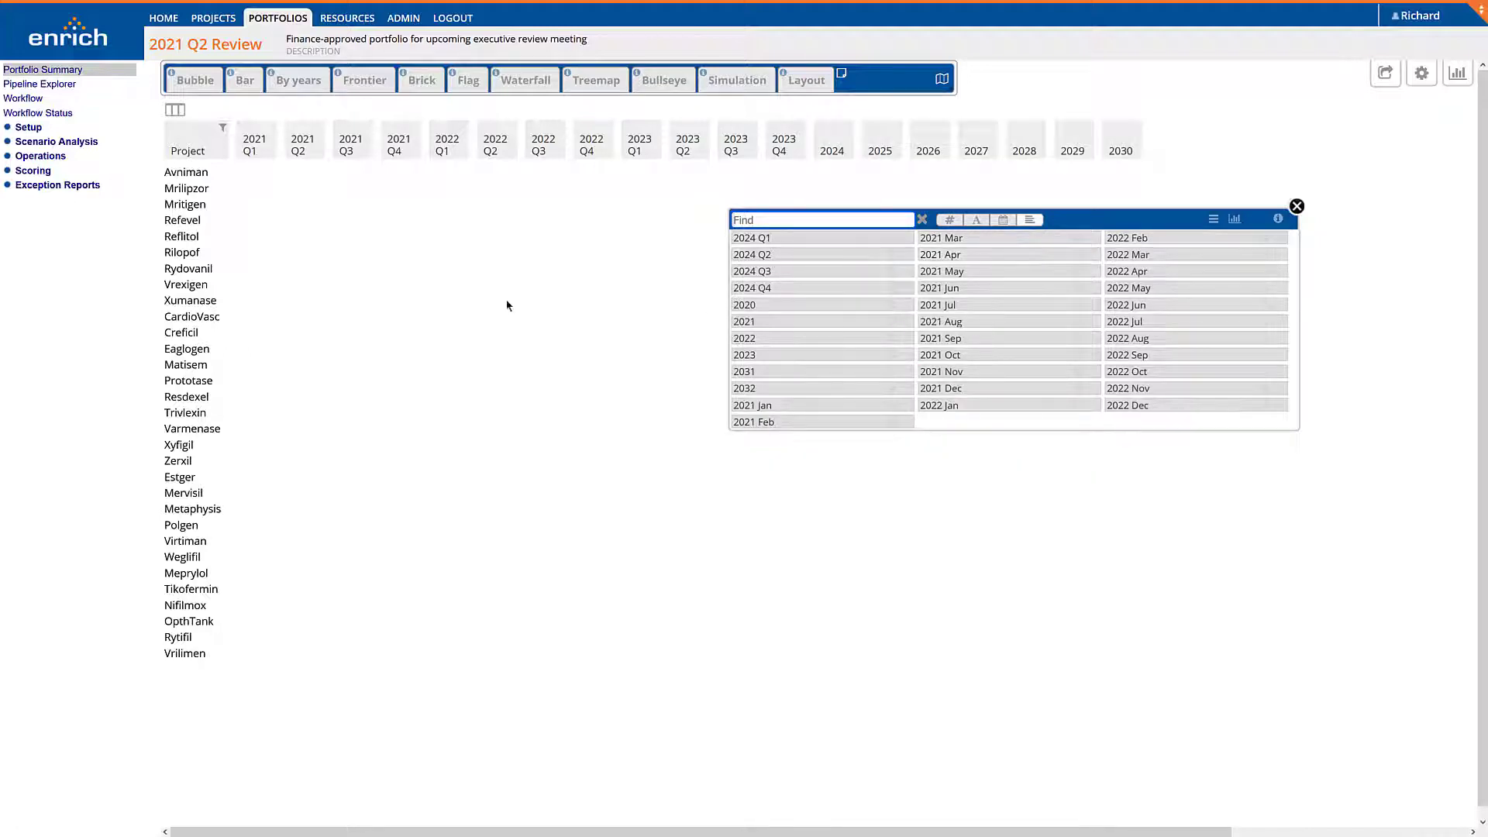
Step: Narrow the quarterly columns and turn on grouping of timeline columns in the table settings
{"action": "left_click_drag", "start_coordinate": [372, 147], "coordinate": [361, 147]}
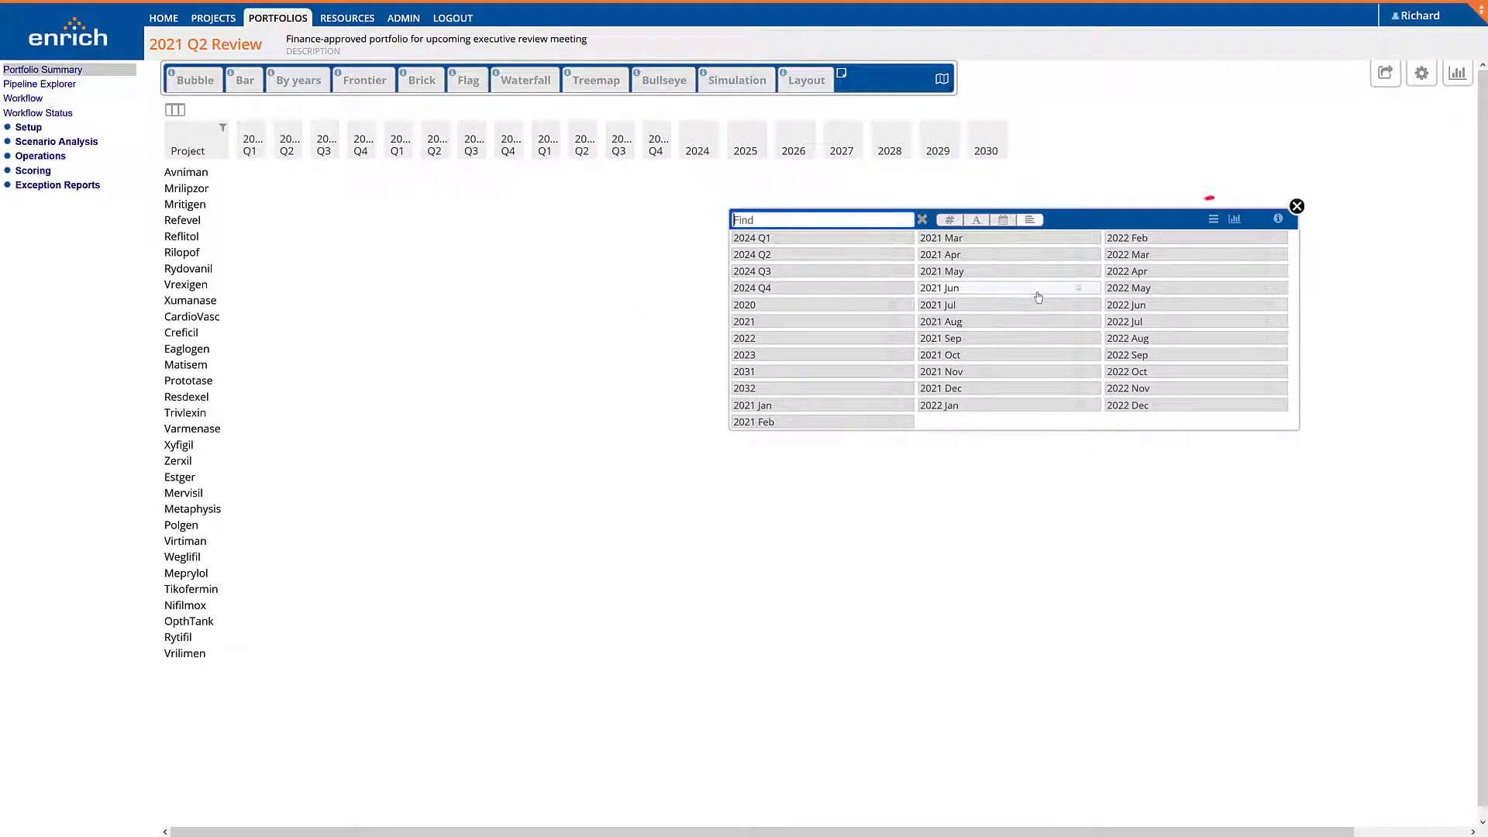
{"action": "left_click", "coordinate": [1214, 219]}
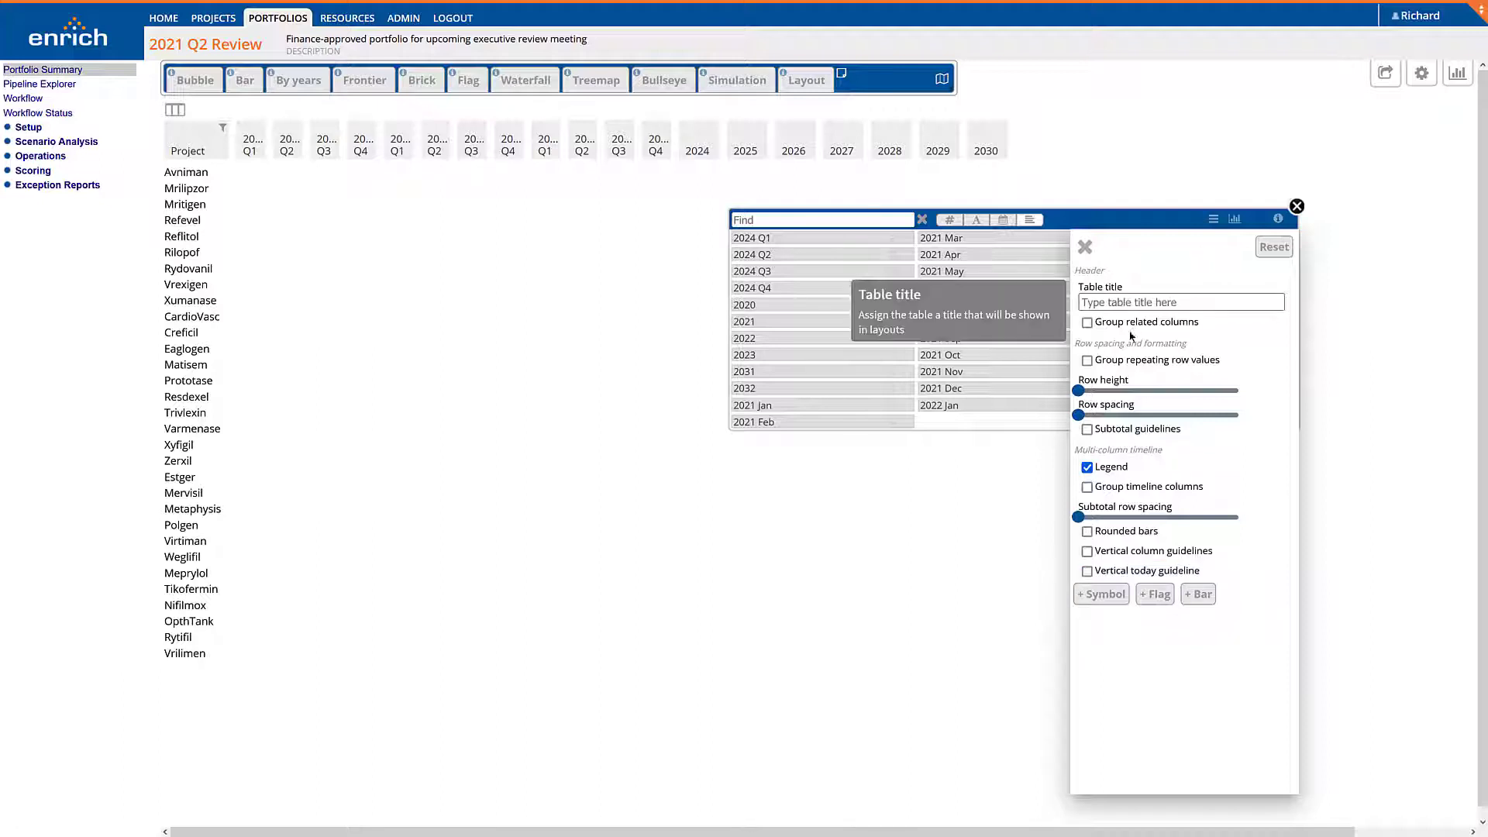
{"action": "left_click", "coordinate": [1127, 488]}
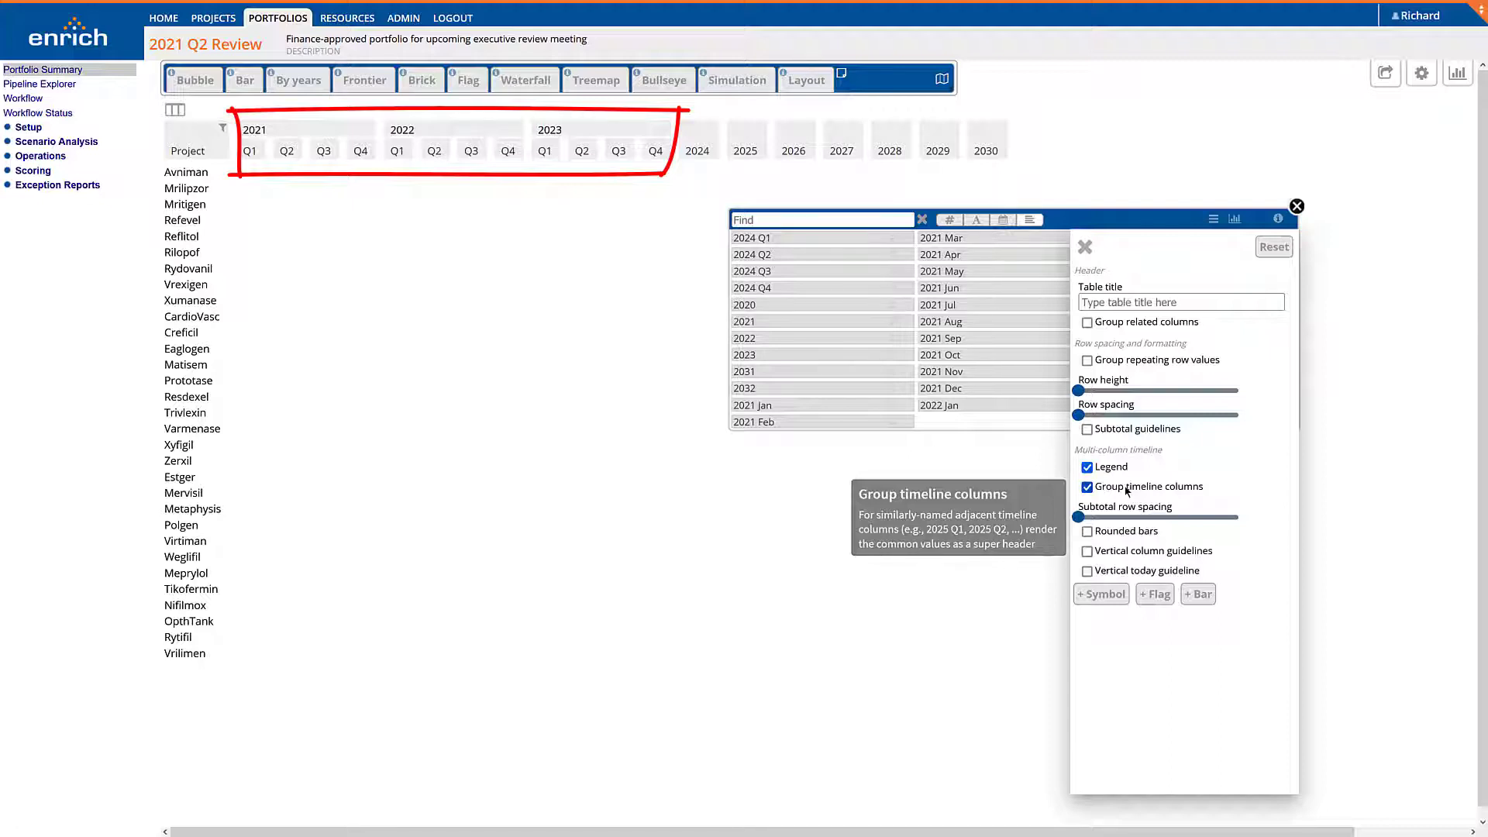
Step: Add a bar decoration to the timeline with start date Phase 1 and end date Phase 2
{"action": "left_click", "coordinate": [1198, 595]}
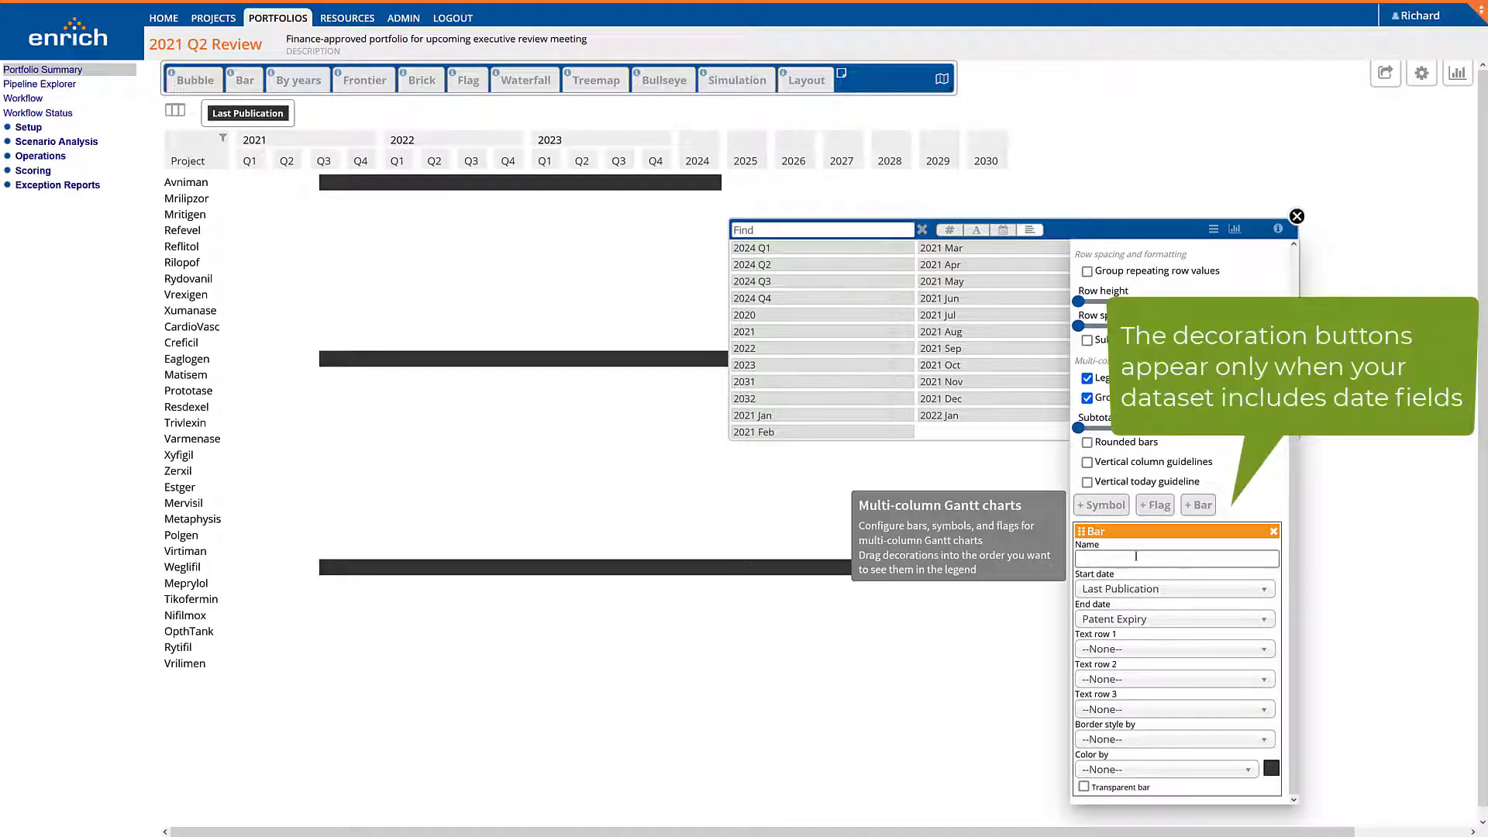
{"action": "left_click", "coordinate": [1120, 590]}
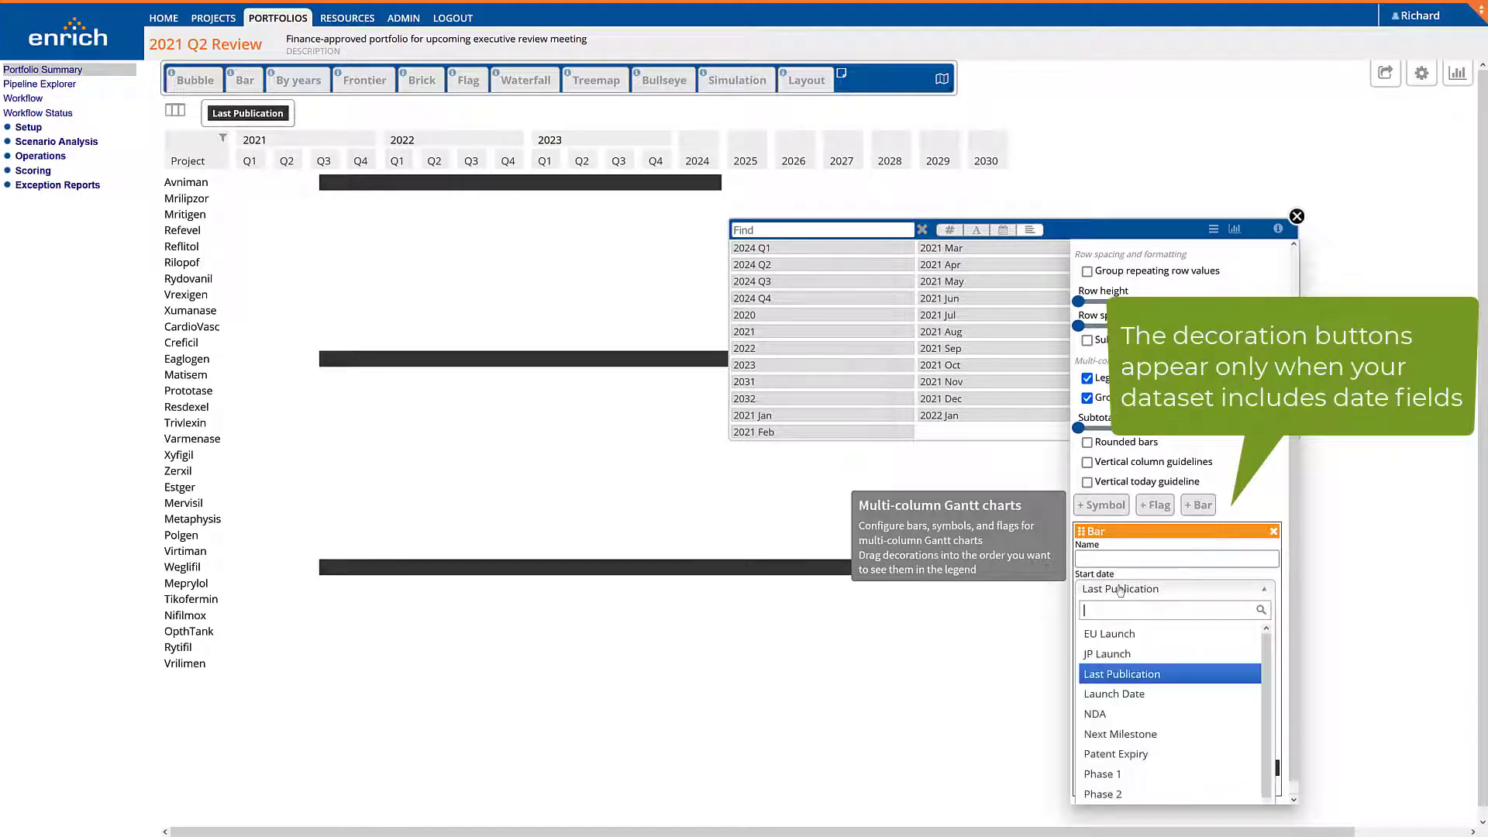
{"action": "type", "text": "1"}
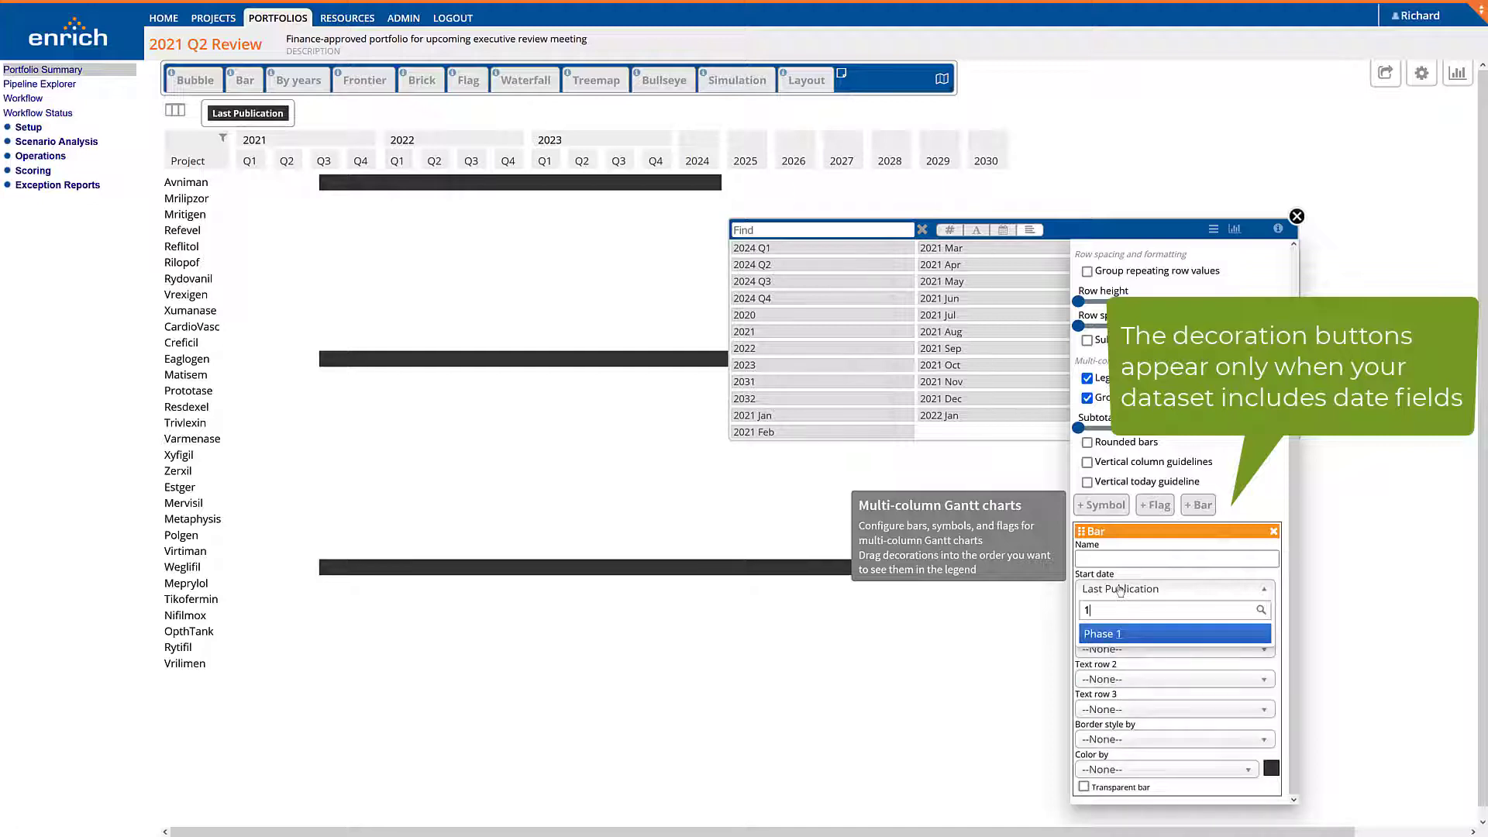
{"action": "key", "text": "Return"}
{"action": "left_click", "coordinate": [1122, 618]}
{"action": "left_click", "coordinate": [1120, 668]}
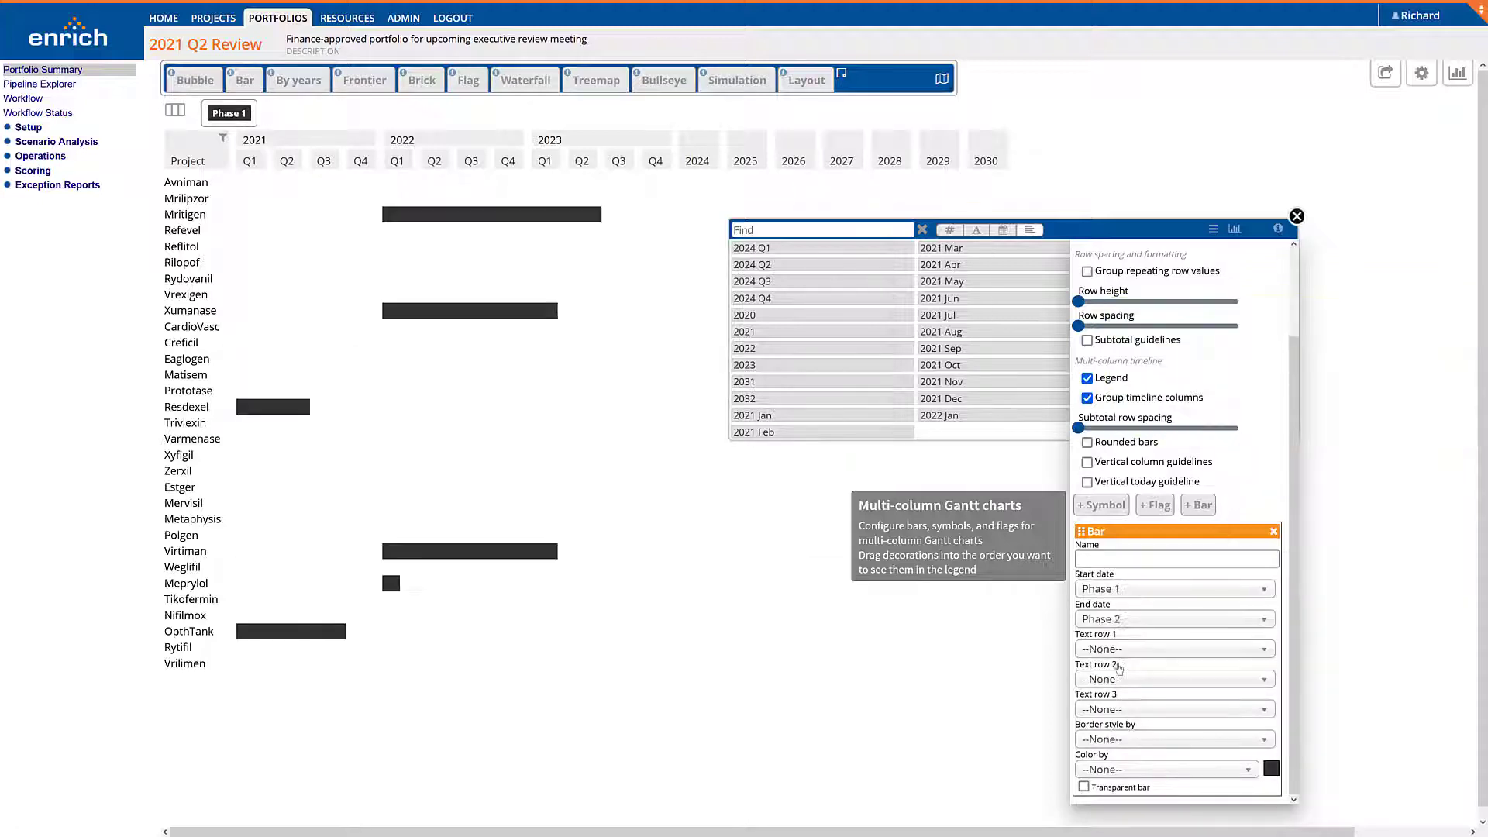
Step: Label the Phase 1 bar with Project in text row 1 and color it light purple (#c5b0d5)
{"action": "left_click", "coordinate": [1112, 654]}
{"action": "type", "text": "proj"}
{"action": "key", "text": "Return"}
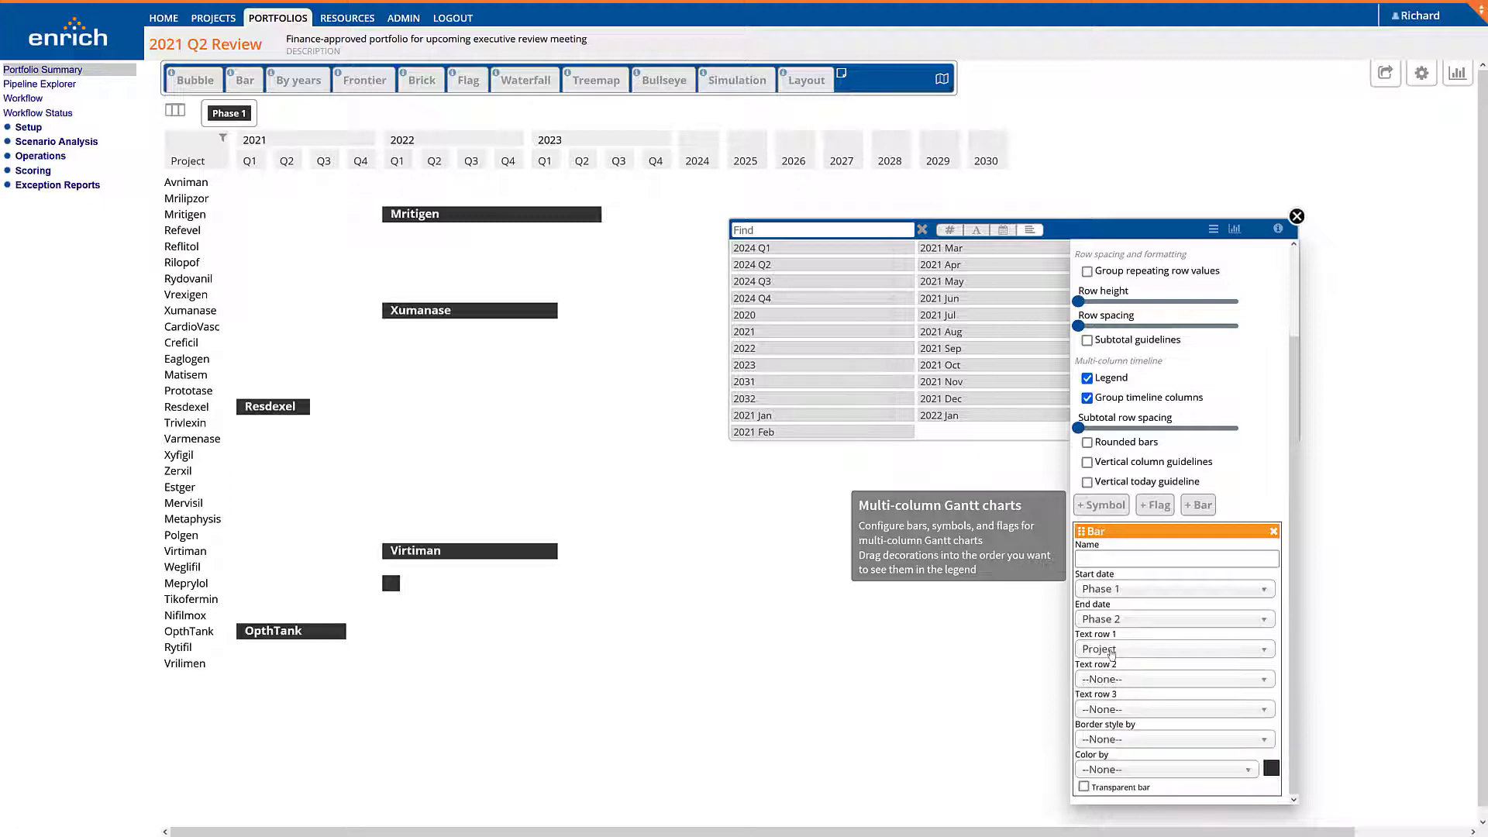
{"action": "left_click", "coordinate": [1271, 768]}
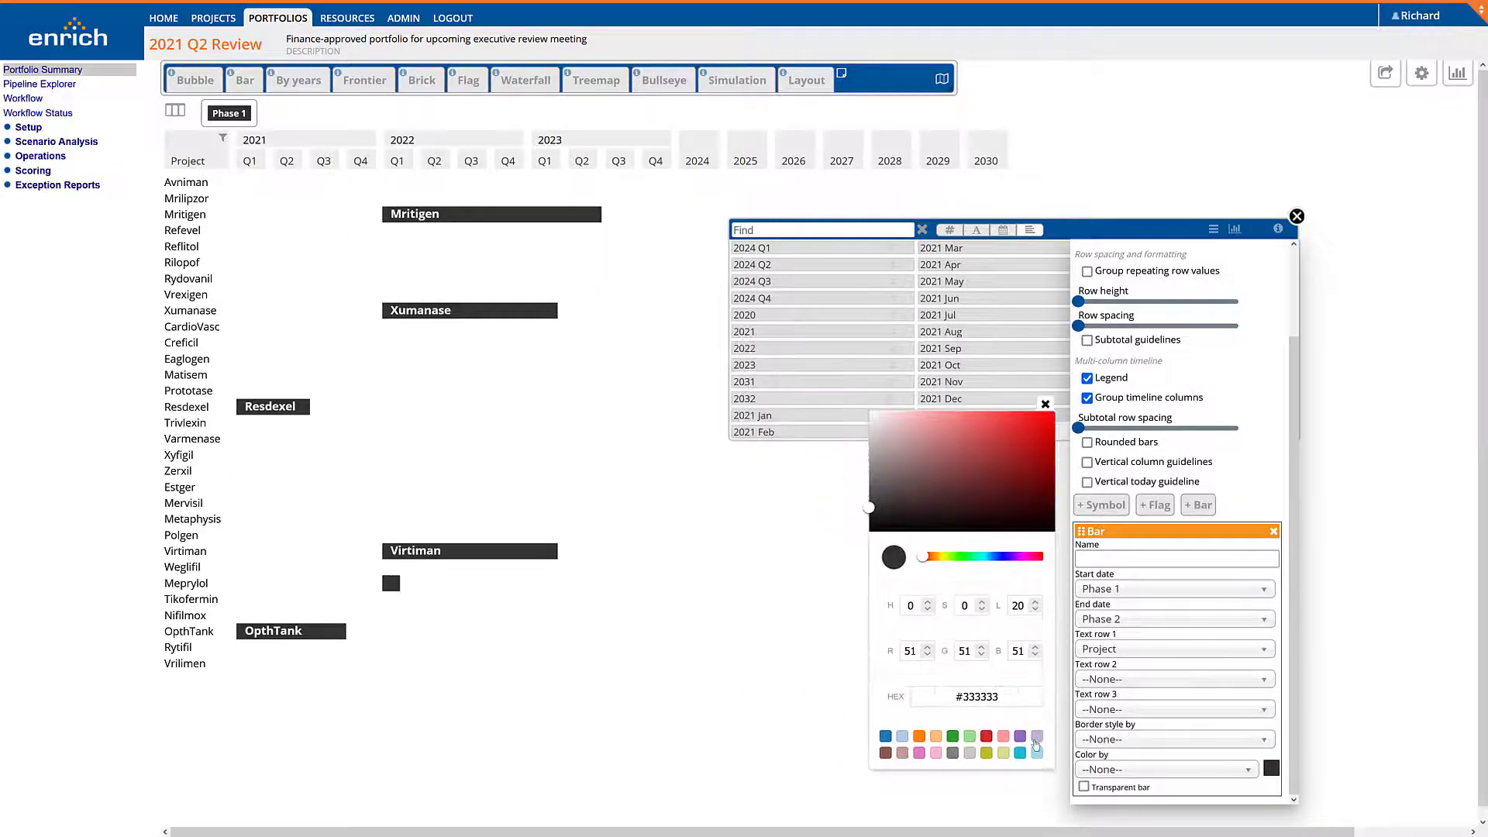
{"action": "left_click", "coordinate": [1036, 737]}
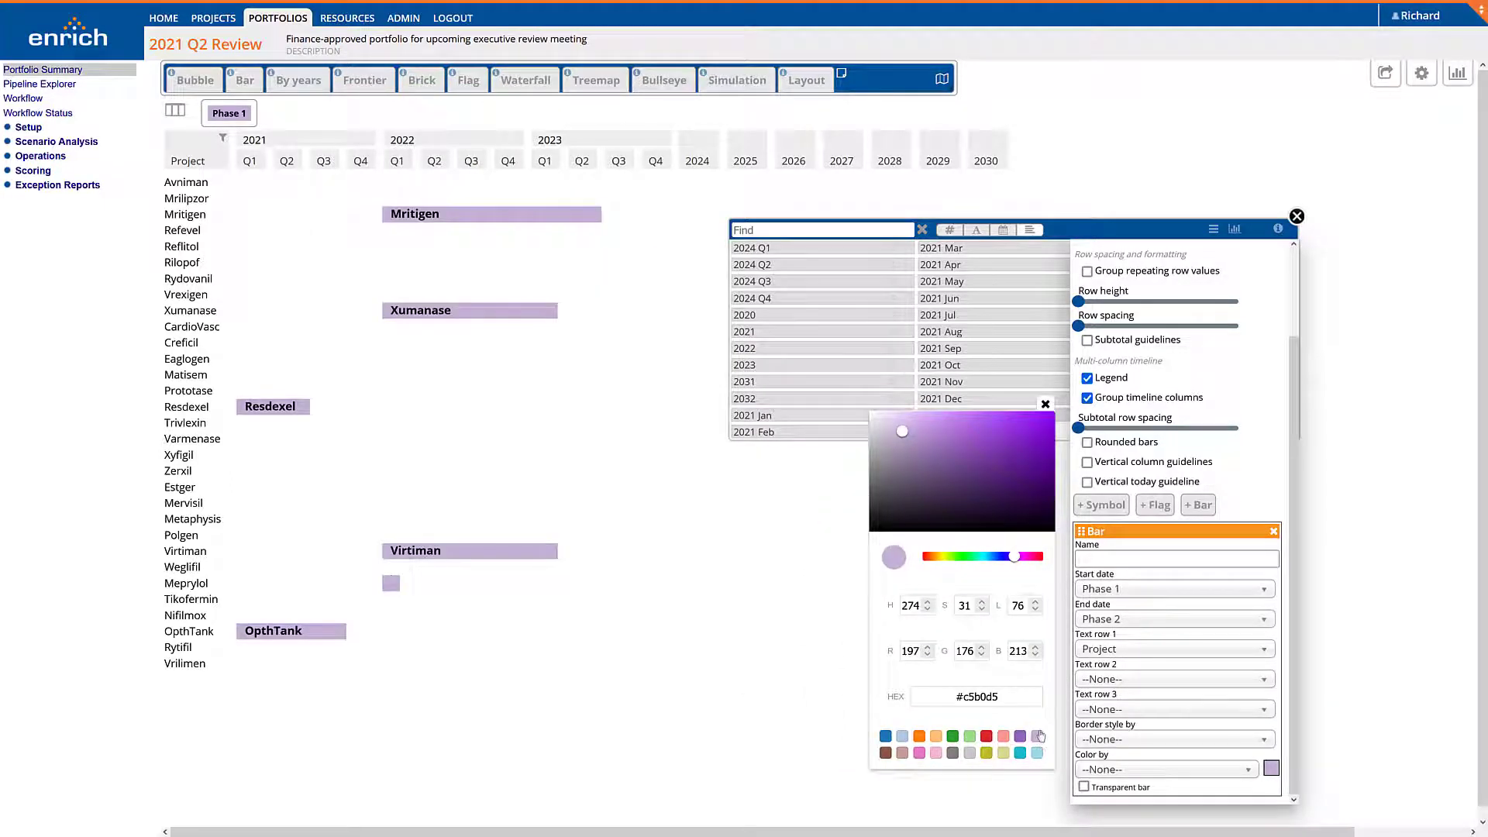
Step: Add a second bar decoration with start date Phase 2 and end date Phase 3
{"action": "left_click", "coordinate": [1196, 508]}
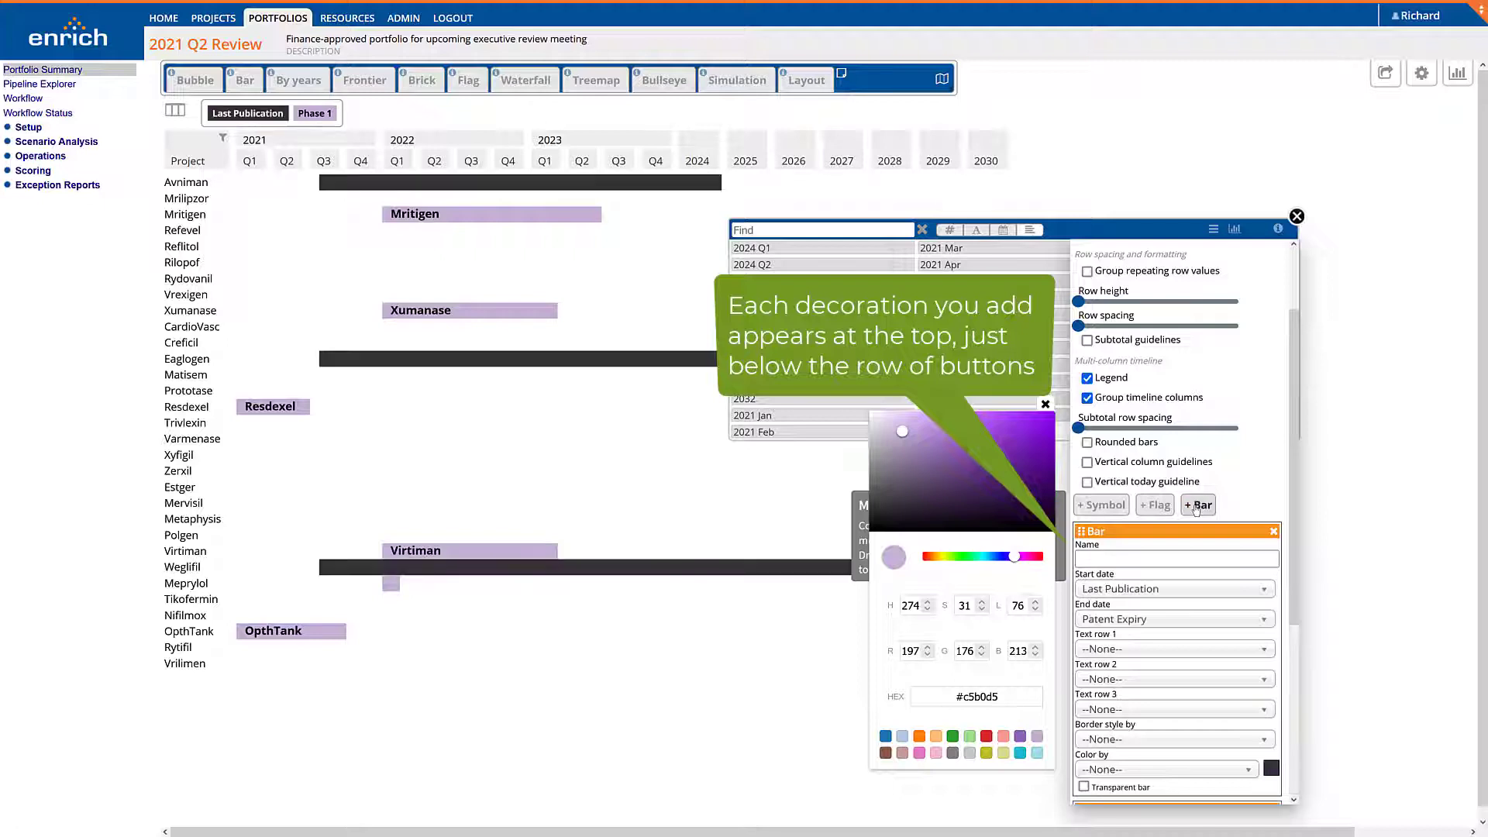
{"action": "left_click", "coordinate": [1138, 591]}
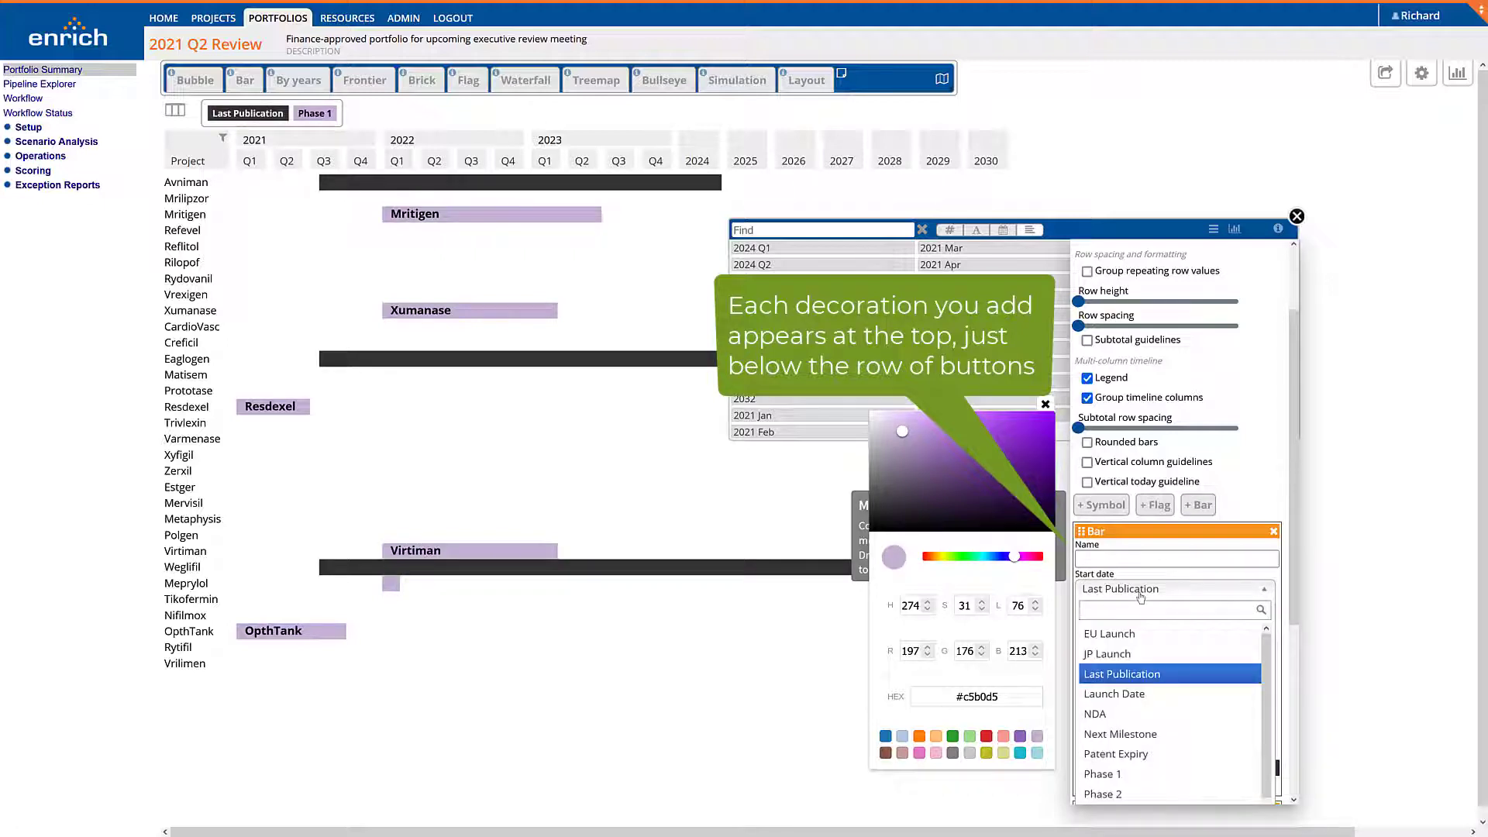
{"action": "left_click", "coordinate": [1128, 633]}
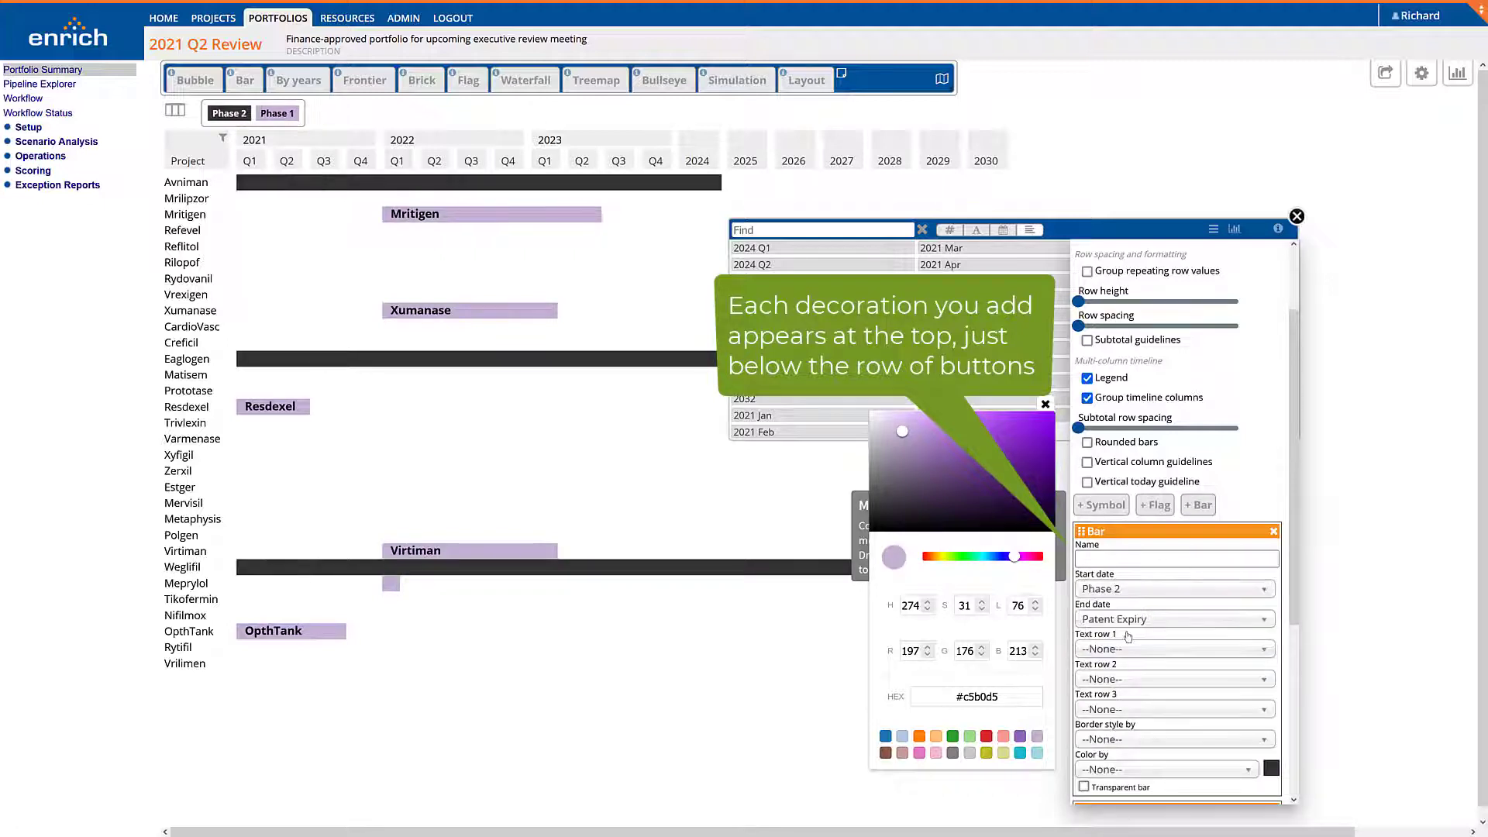
{"action": "left_click", "coordinate": [1125, 621]}
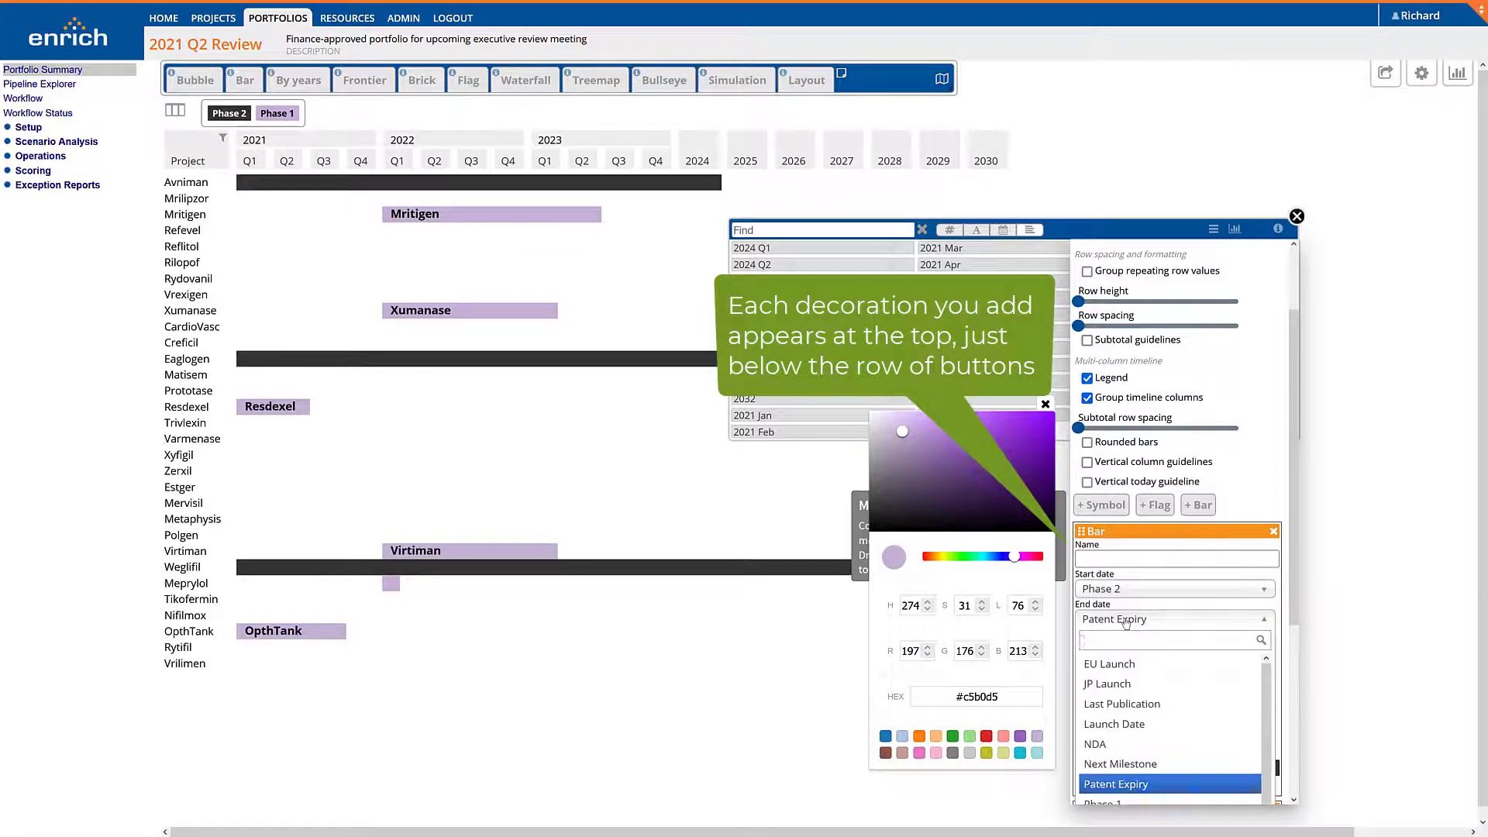
{"action": "type", "text": "ph"}
{"action": "left_click", "coordinate": [1124, 665]}
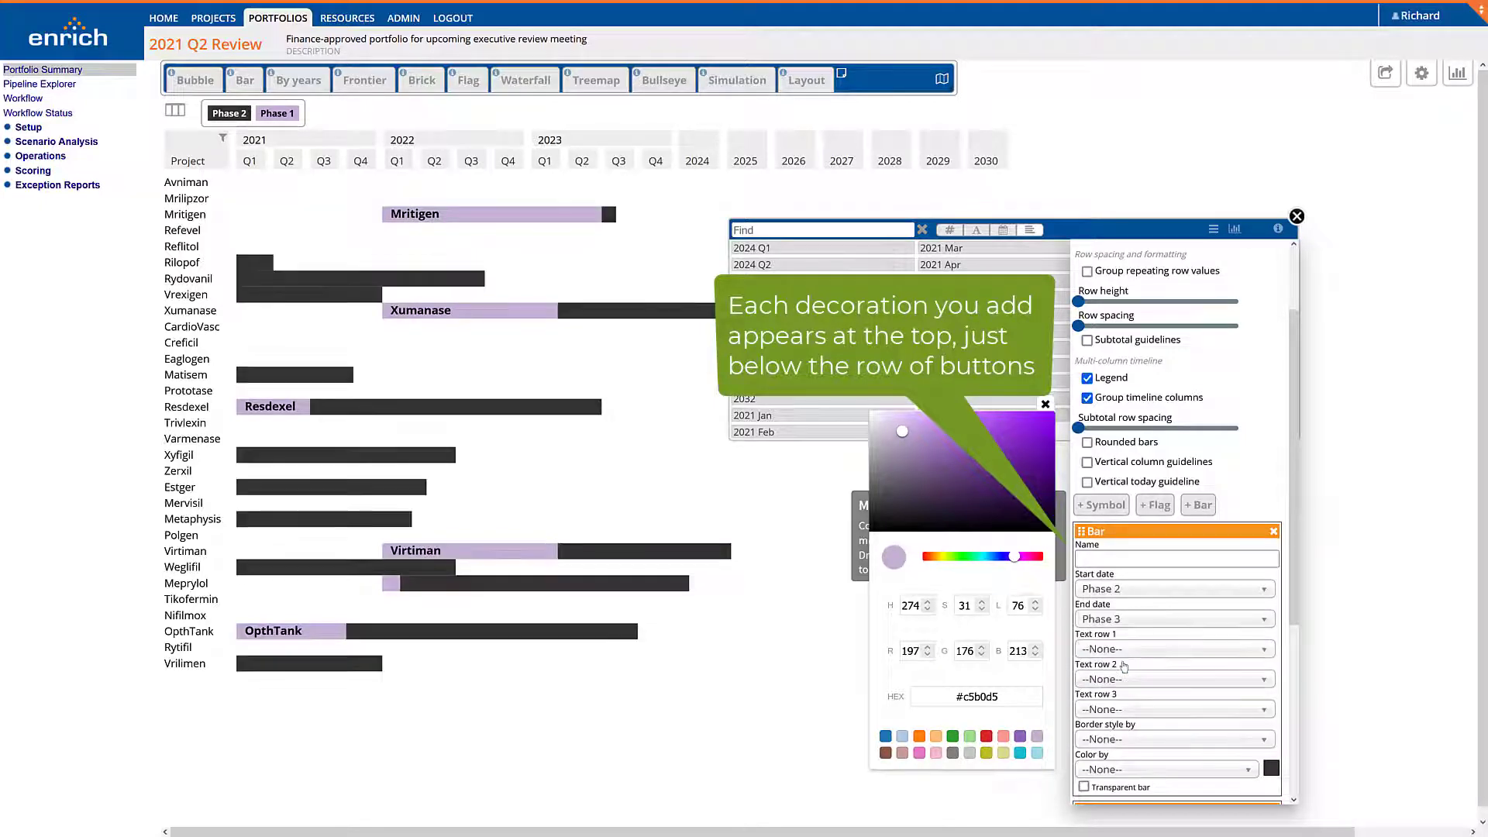
Step: Color the second bar green (#2ca02c), name it Phase II, and show *Bar Name in its text row 1
{"action": "left_click", "coordinate": [1272, 769]}
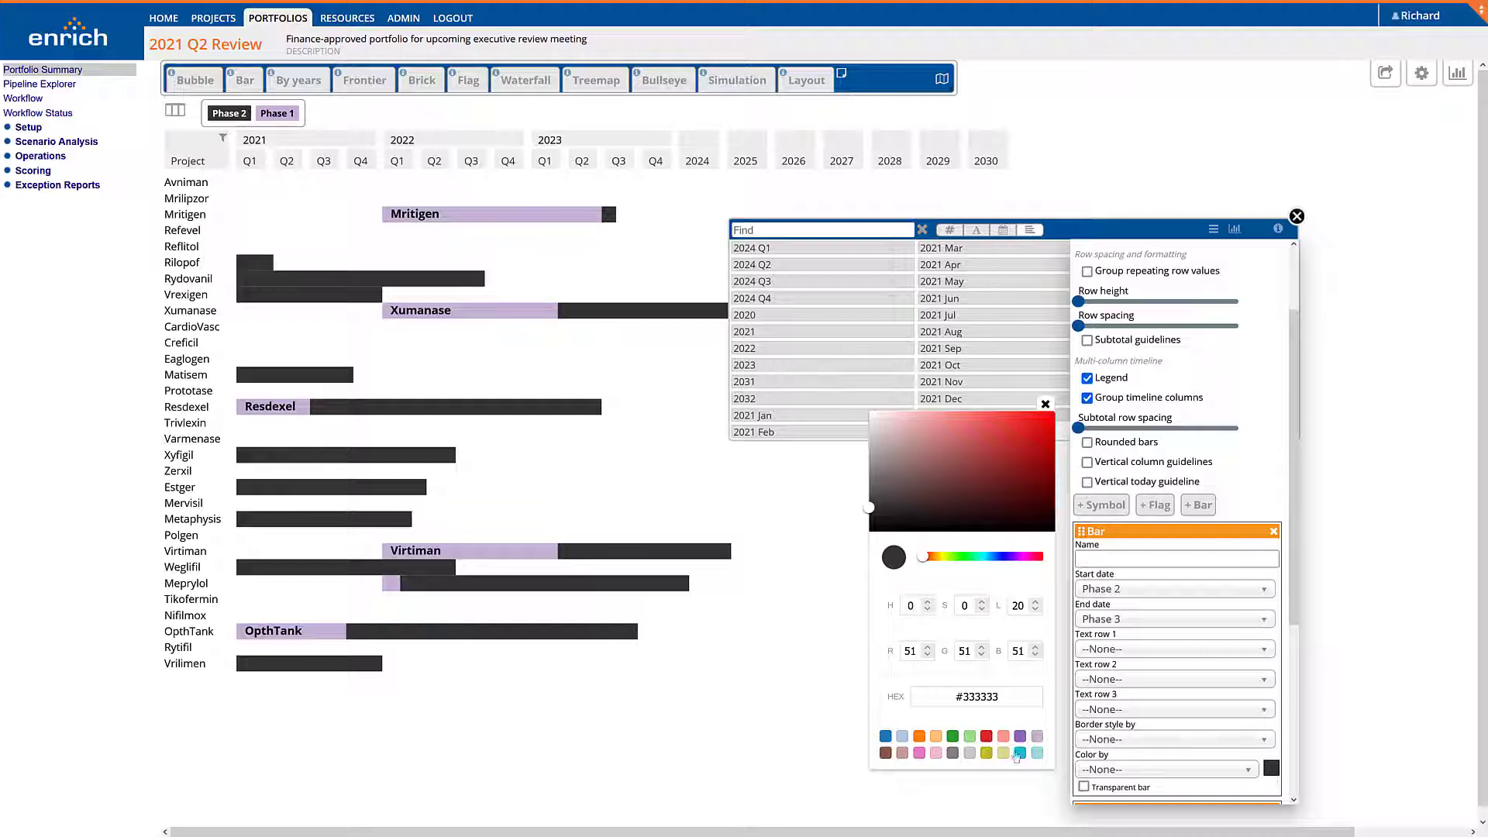
{"action": "left_click", "coordinate": [951, 736]}
{"action": "left_click", "coordinate": [1113, 558]}
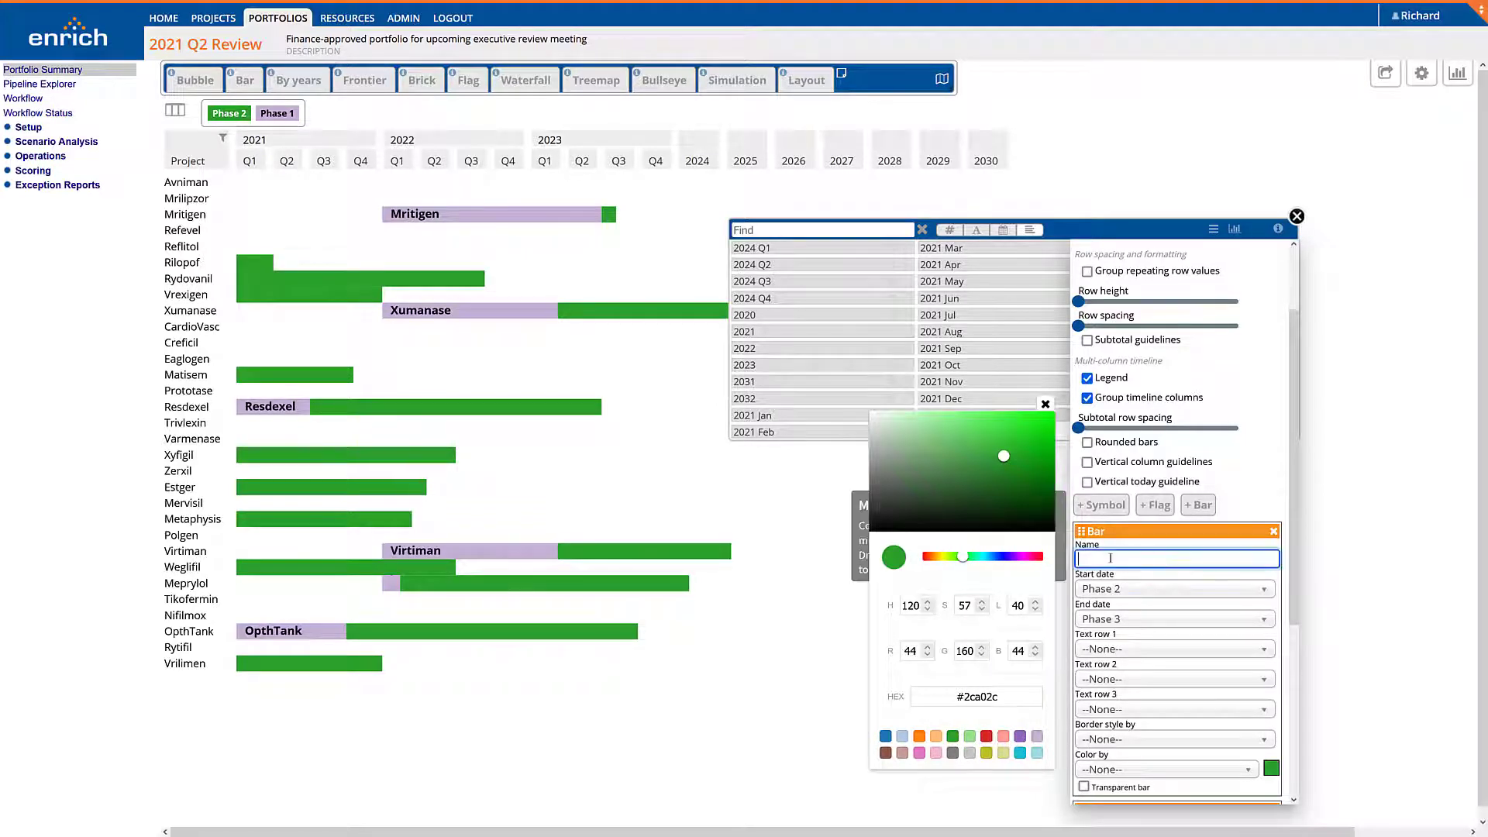
{"action": "type", "text": "Phase II"}
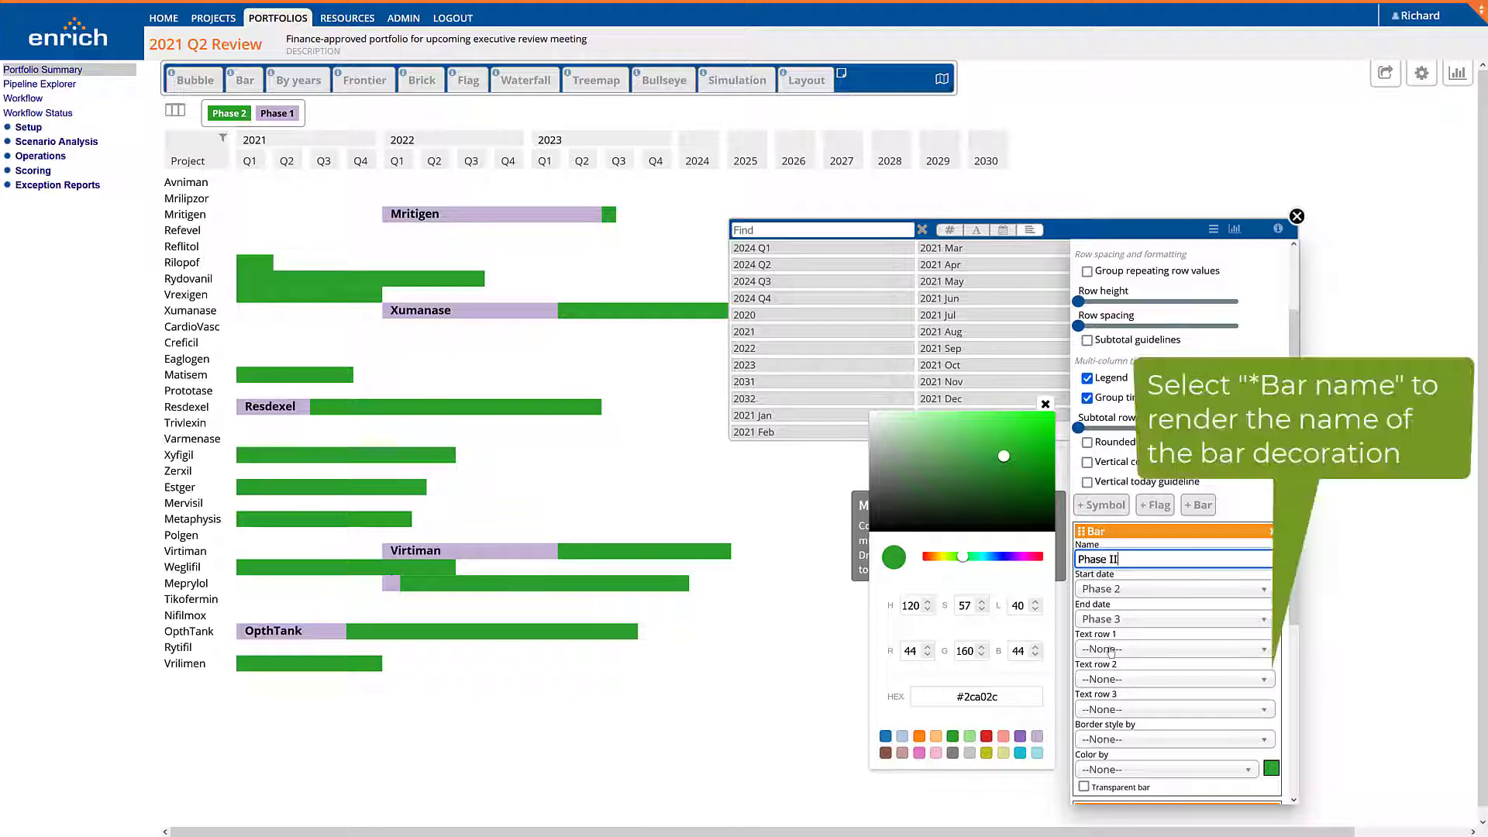
{"action": "left_click", "coordinate": [1111, 650]}
{"action": "left_click", "coordinate": [1104, 714]}
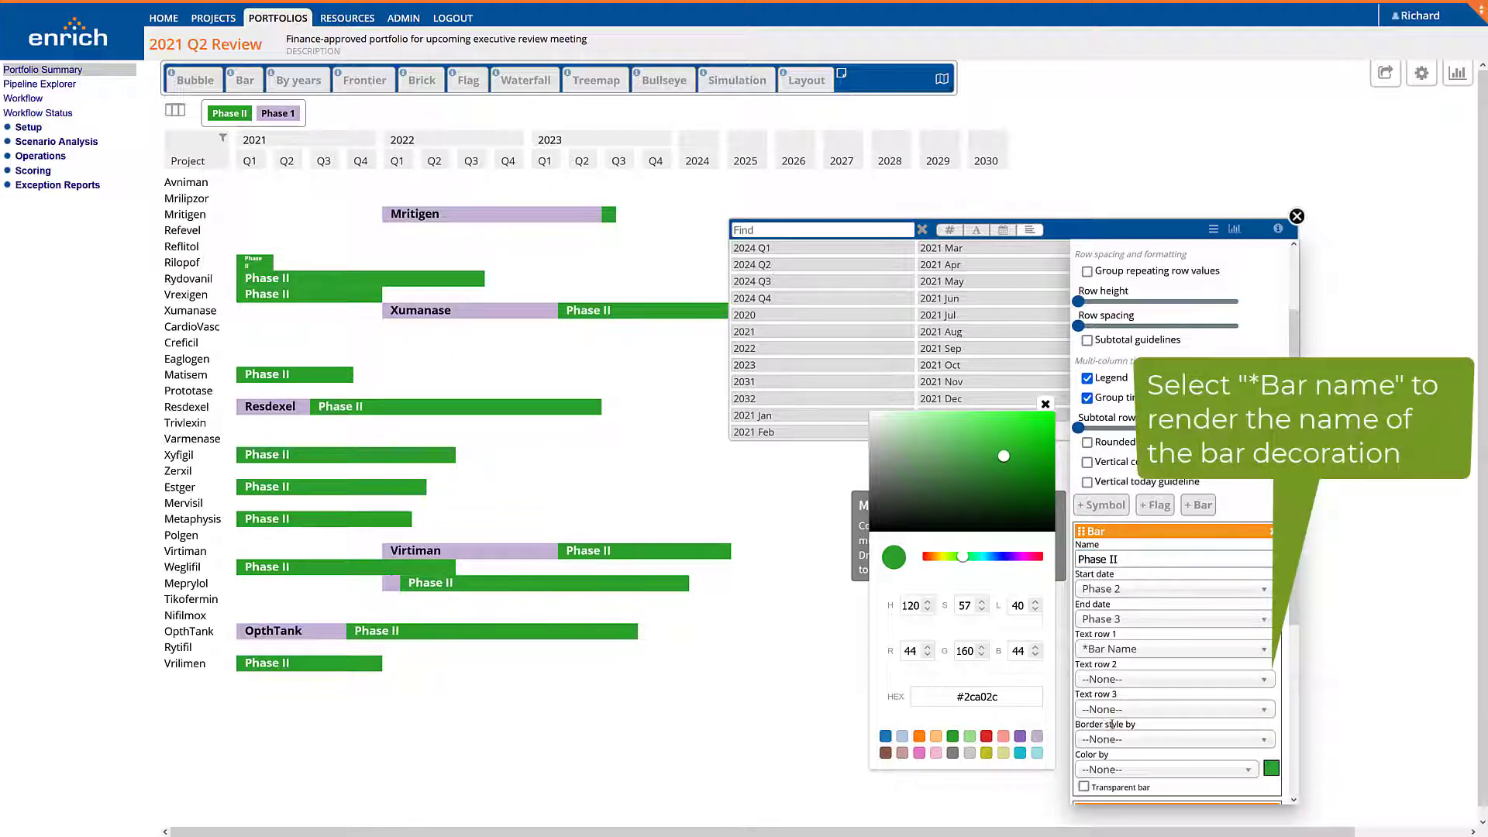
Step: Reorder the bar decorations so the Phase 1 bar comes before the Phase II bar
{"action": "scroll", "coordinate": [1124, 739], "scroll_direction": "down", "scroll_amount": 2}
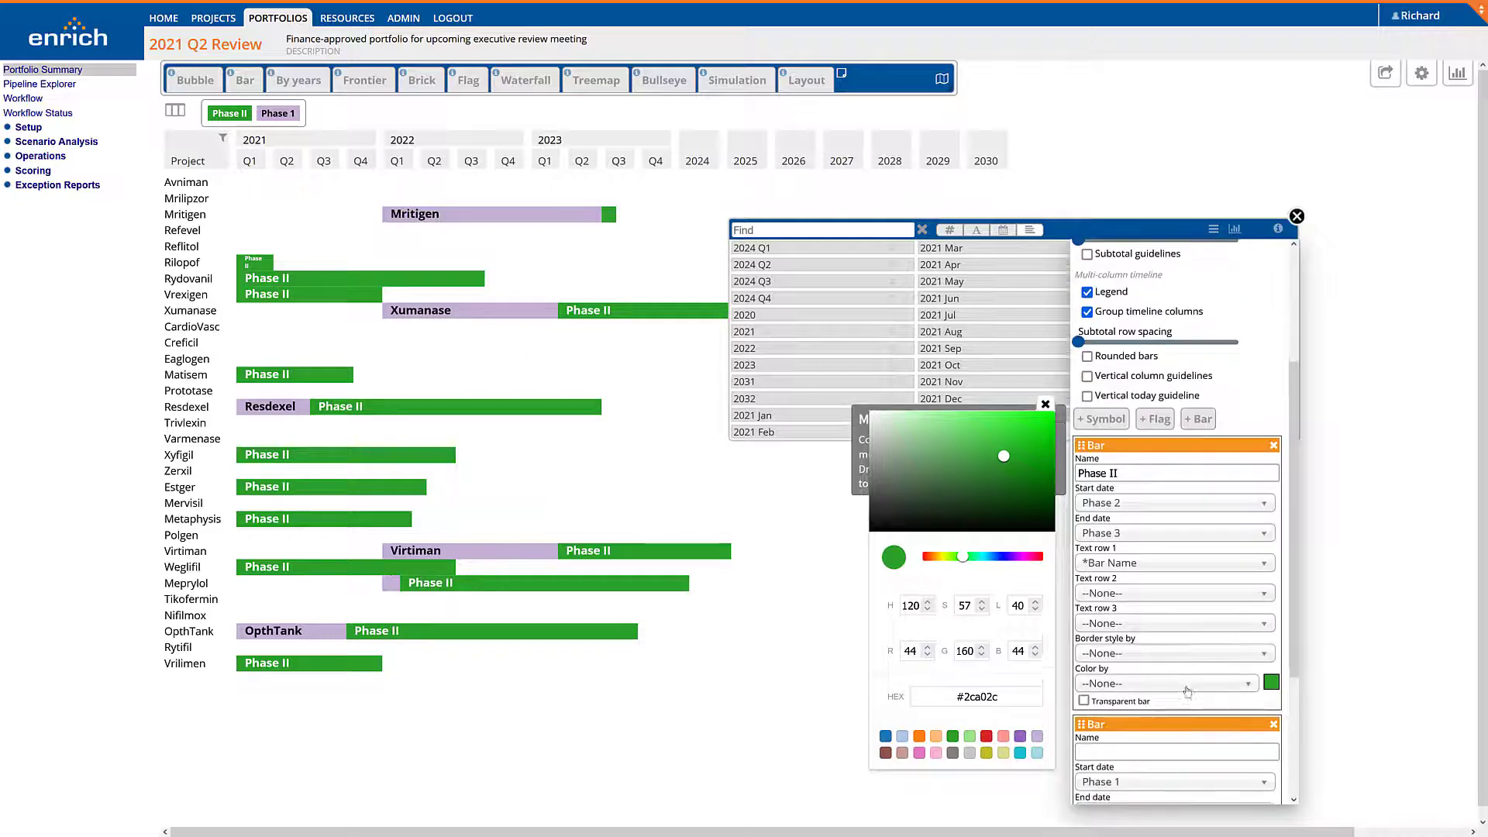
{"action": "left_click_drag", "start_coordinate": [1185, 612], "coordinate": [1176, 511]}
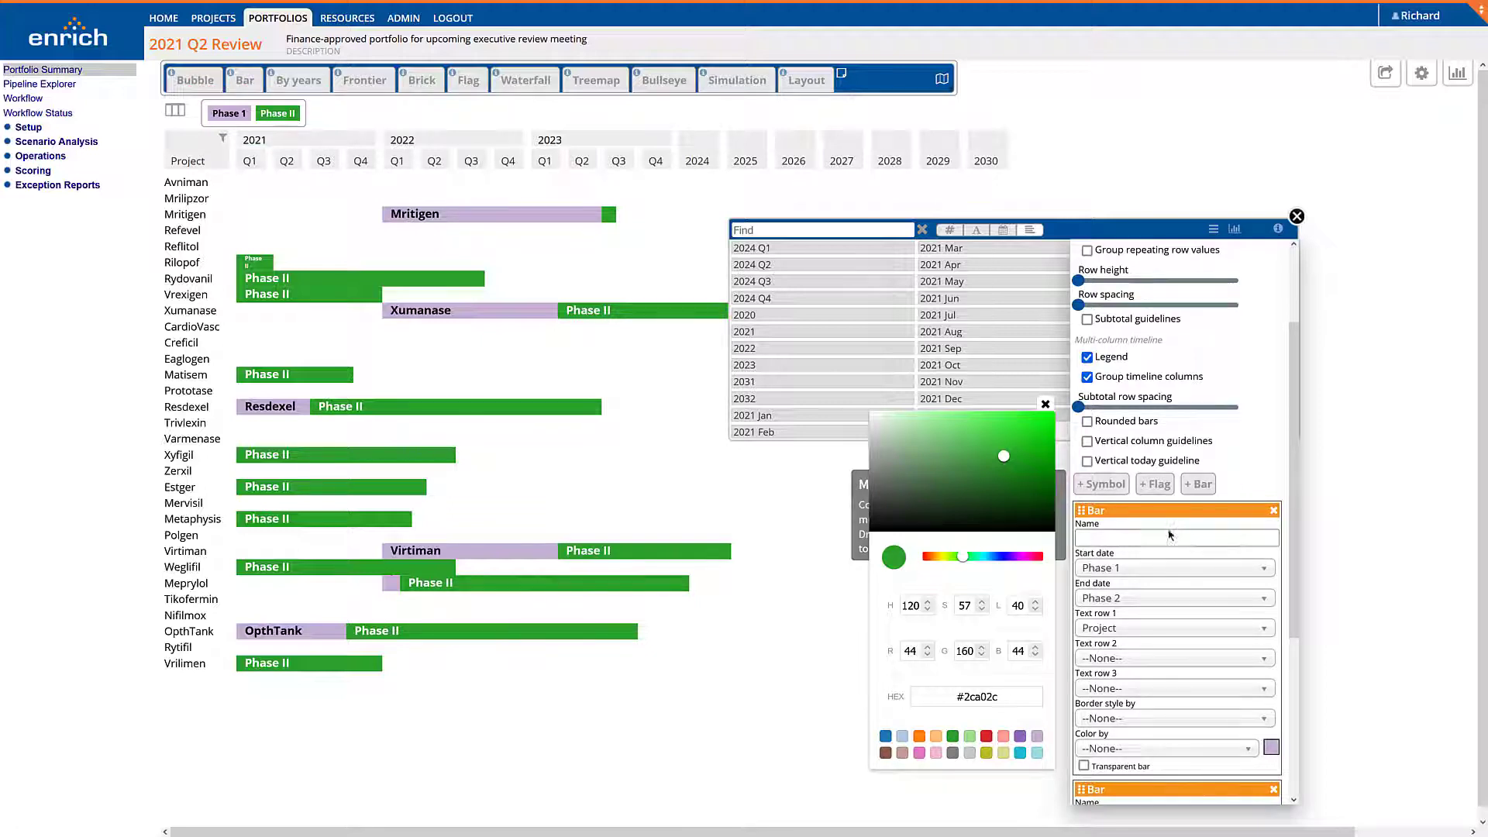
{"action": "scroll", "coordinate": [1167, 543], "scroll_direction": "down", "scroll_amount": 2}
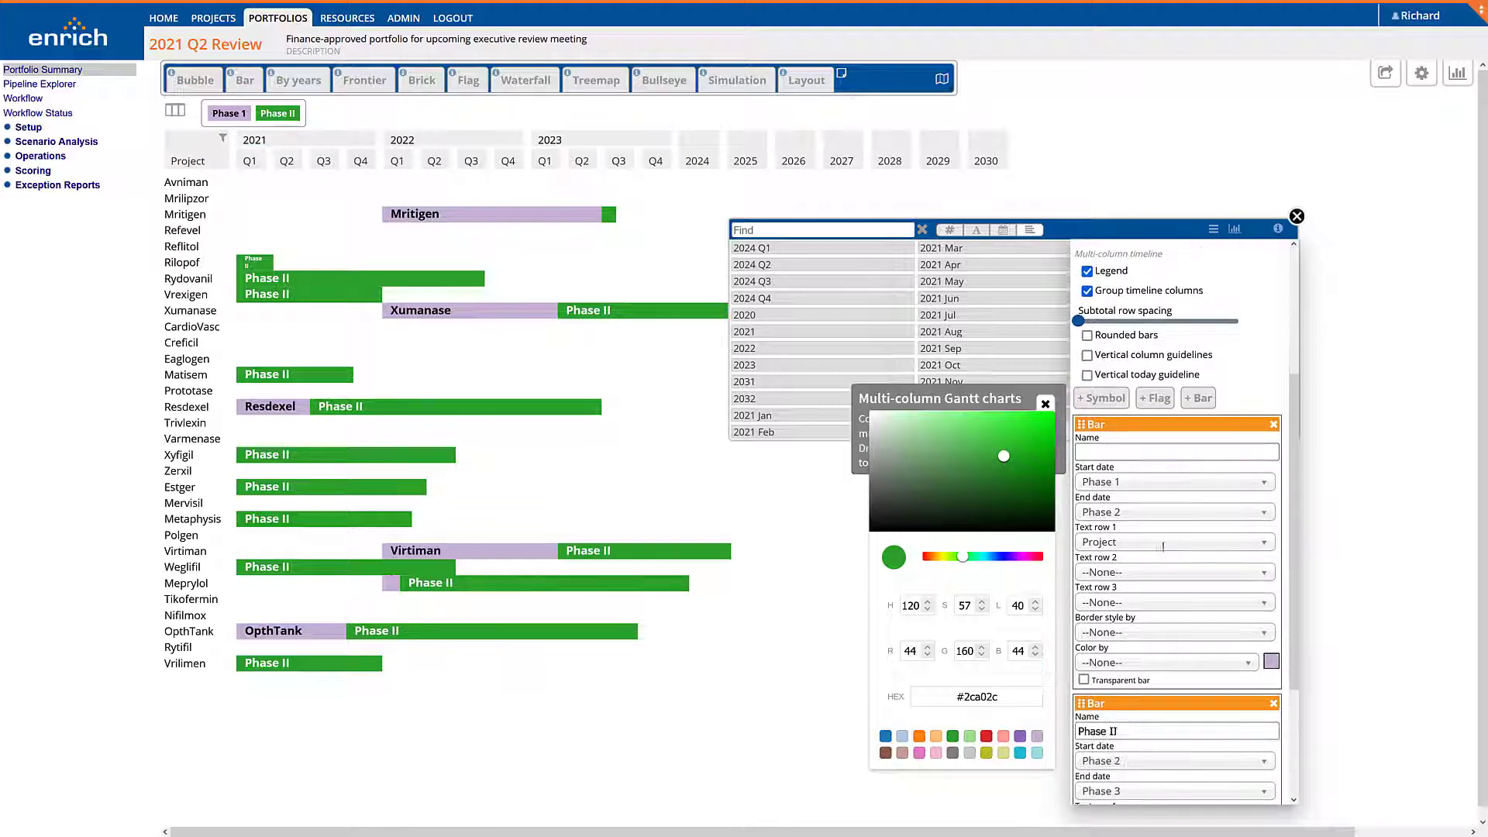
Step: Style the Phase 1 bar's border by Molecule Size, color it by Indication, and make the bar transparent
{"action": "left_click", "coordinate": [1149, 633]}
{"action": "type", "text": "mole"}
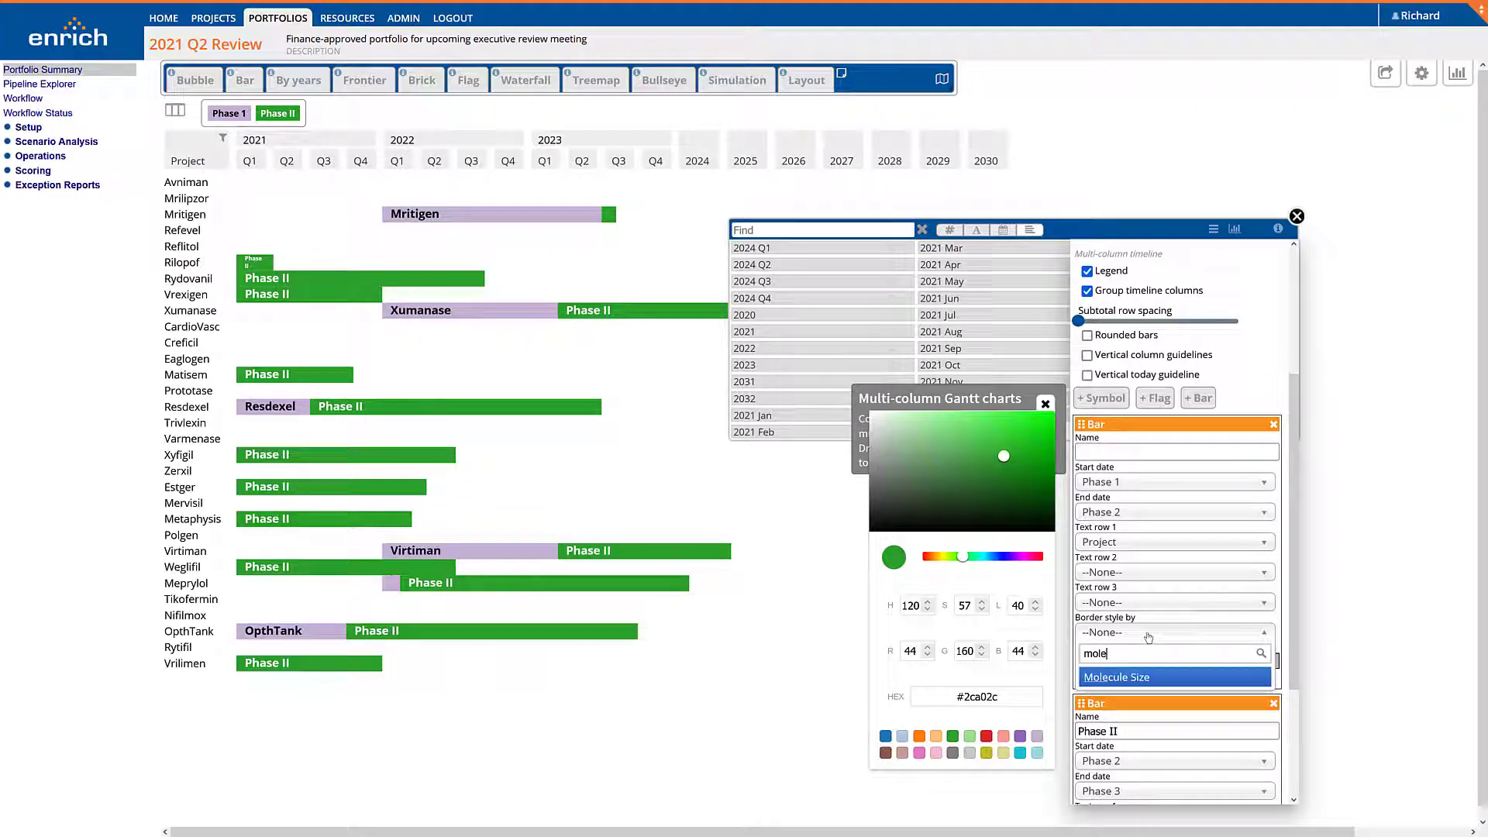
{"action": "key", "text": "Return"}
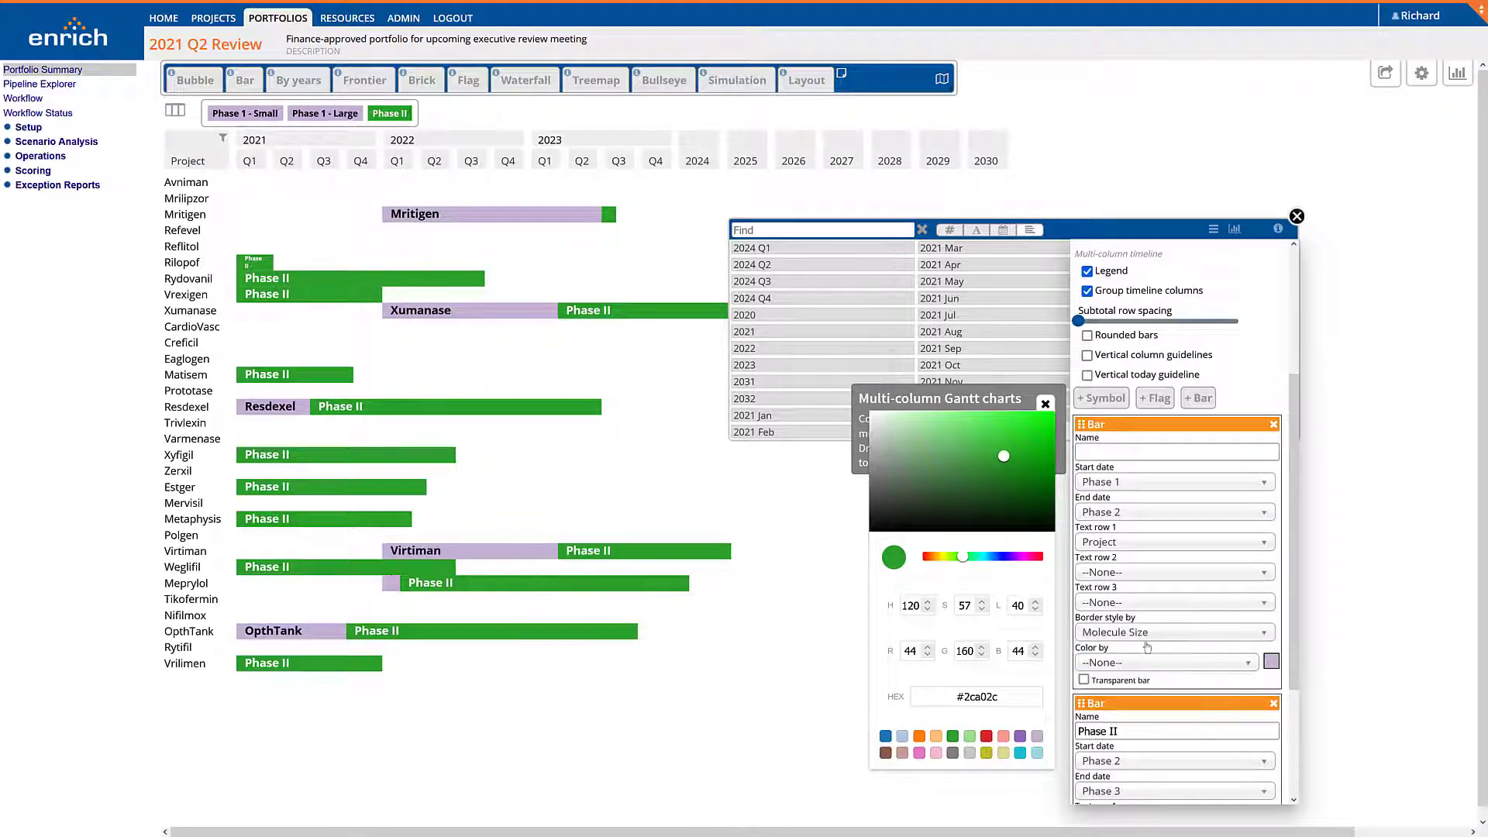
{"action": "left_click", "coordinate": [1145, 668]}
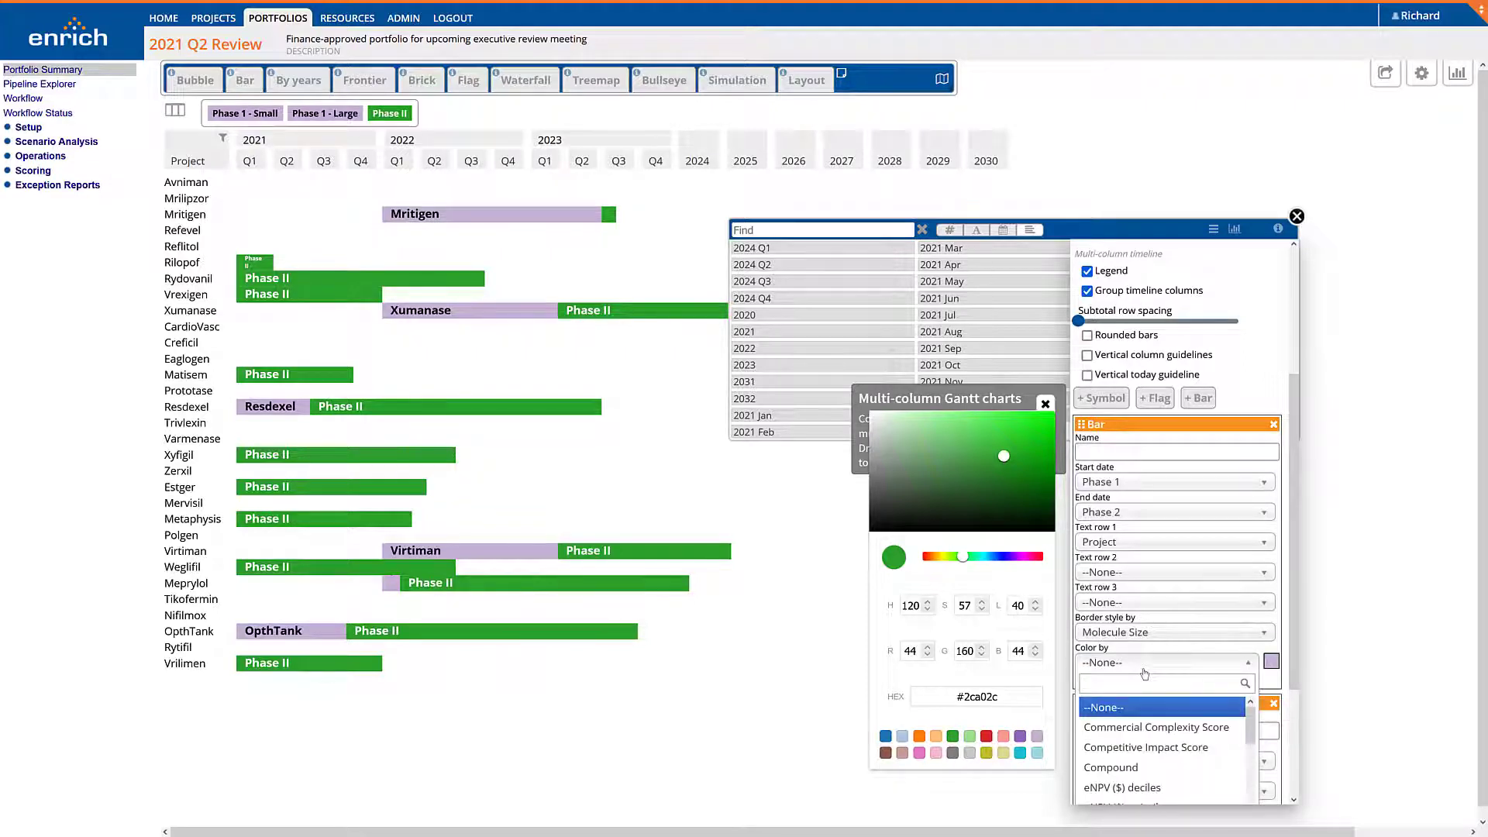
{"action": "type", "text": "ind"}
{"action": "key", "text": "Return"}
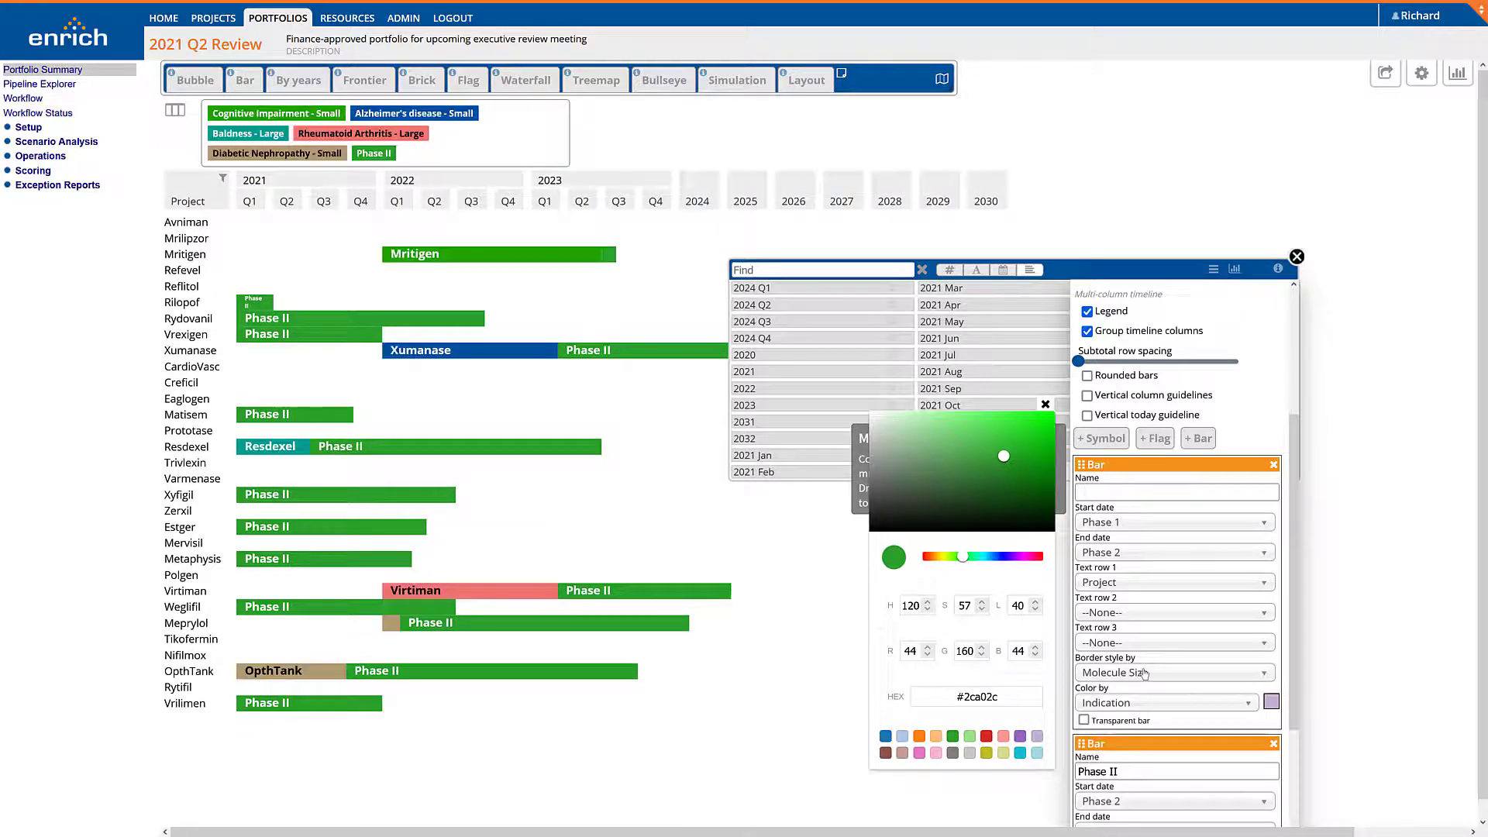
{"action": "left_click", "coordinate": [1112, 721]}
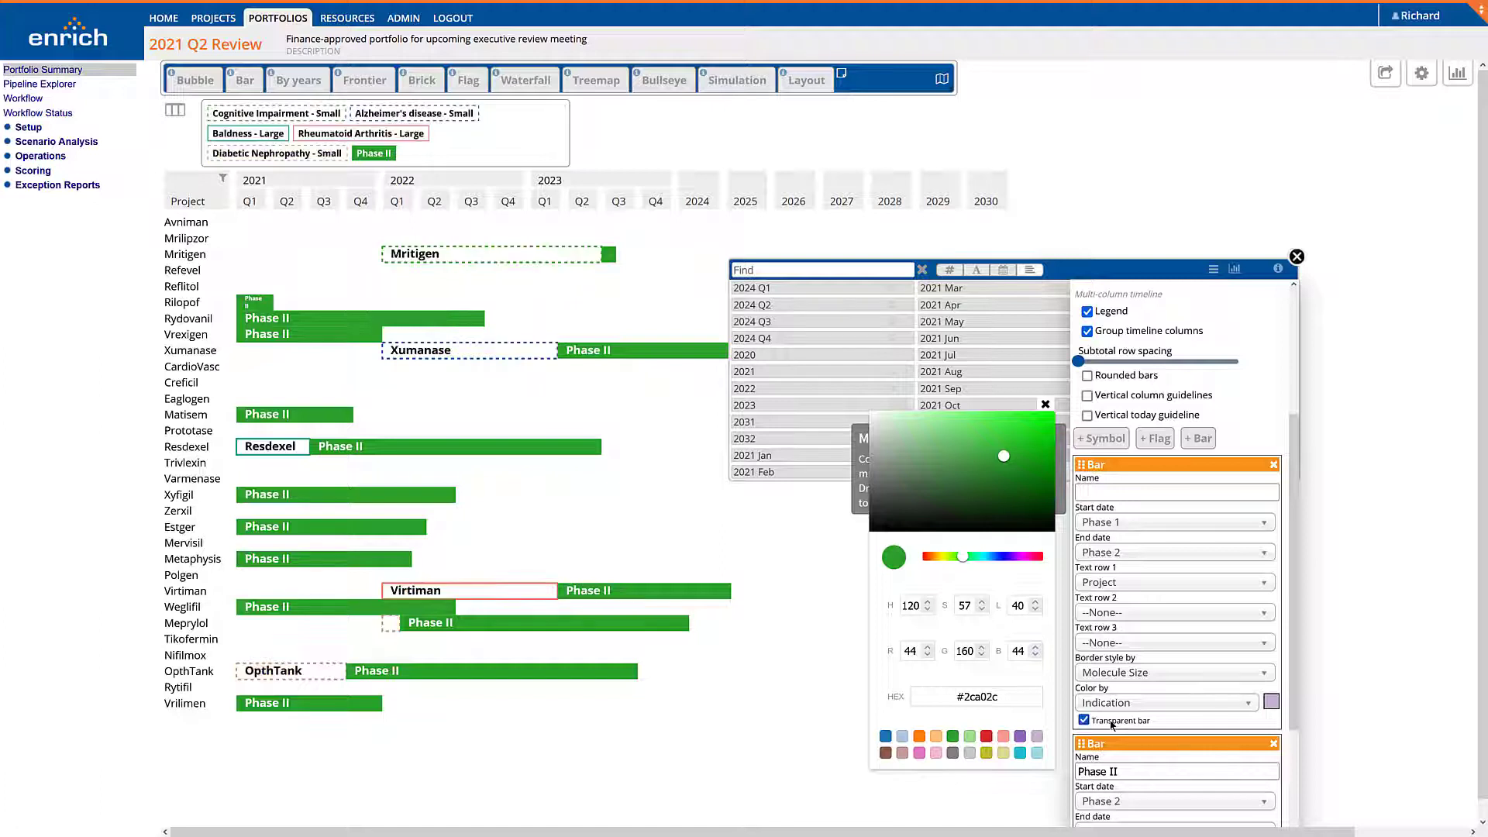
Step: Add a flag decoration for the Launch Date, keeping the US symbol
{"action": "left_click", "coordinate": [1155, 438]}
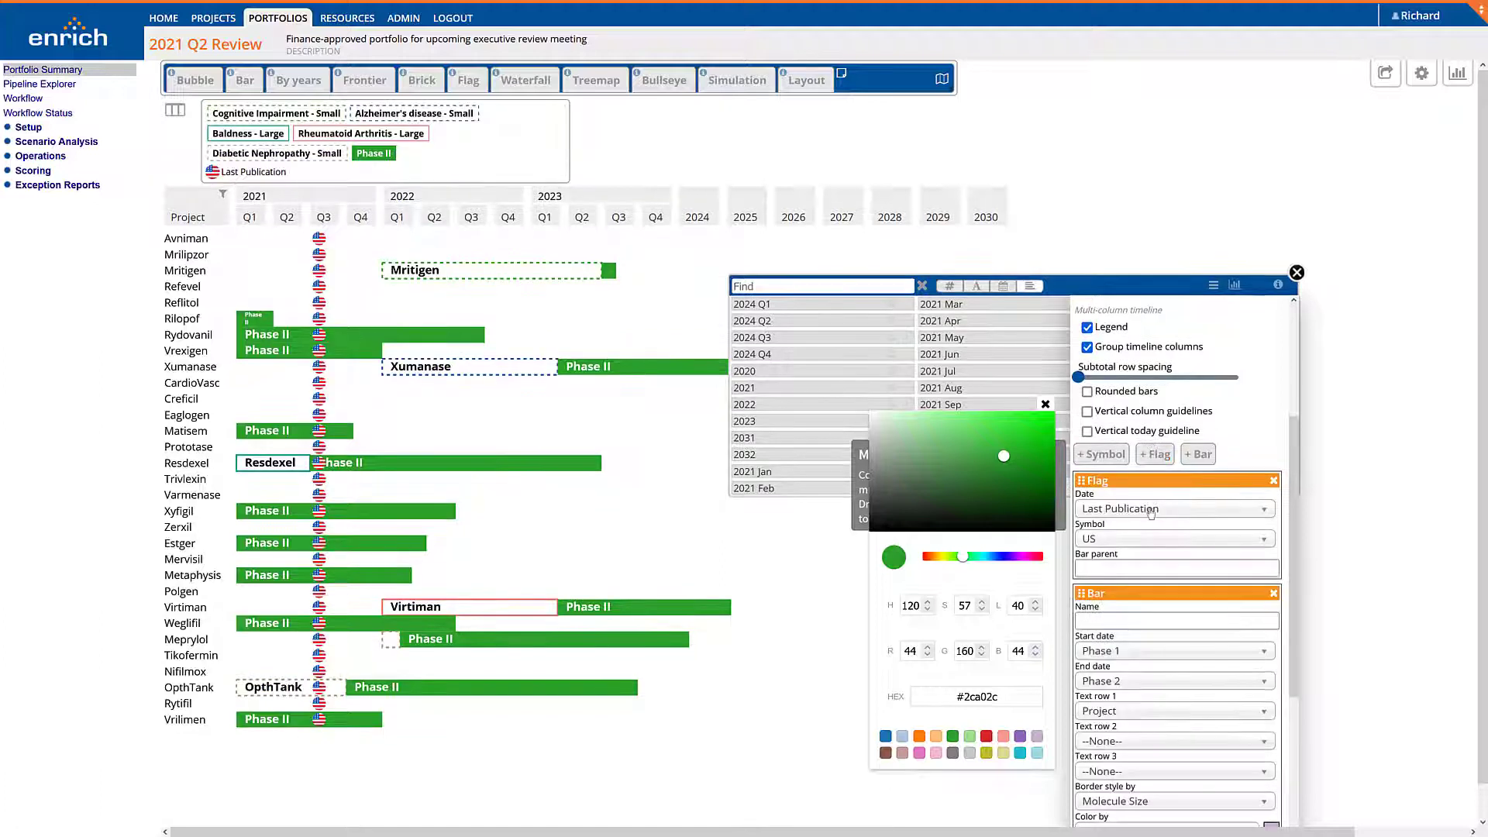
{"action": "left_click", "coordinate": [1151, 509]}
{"action": "type", "text": "launch"}
{"action": "key", "text": "Down"}
{"action": "key", "text": "Down"}
{"action": "key", "text": "Return"}
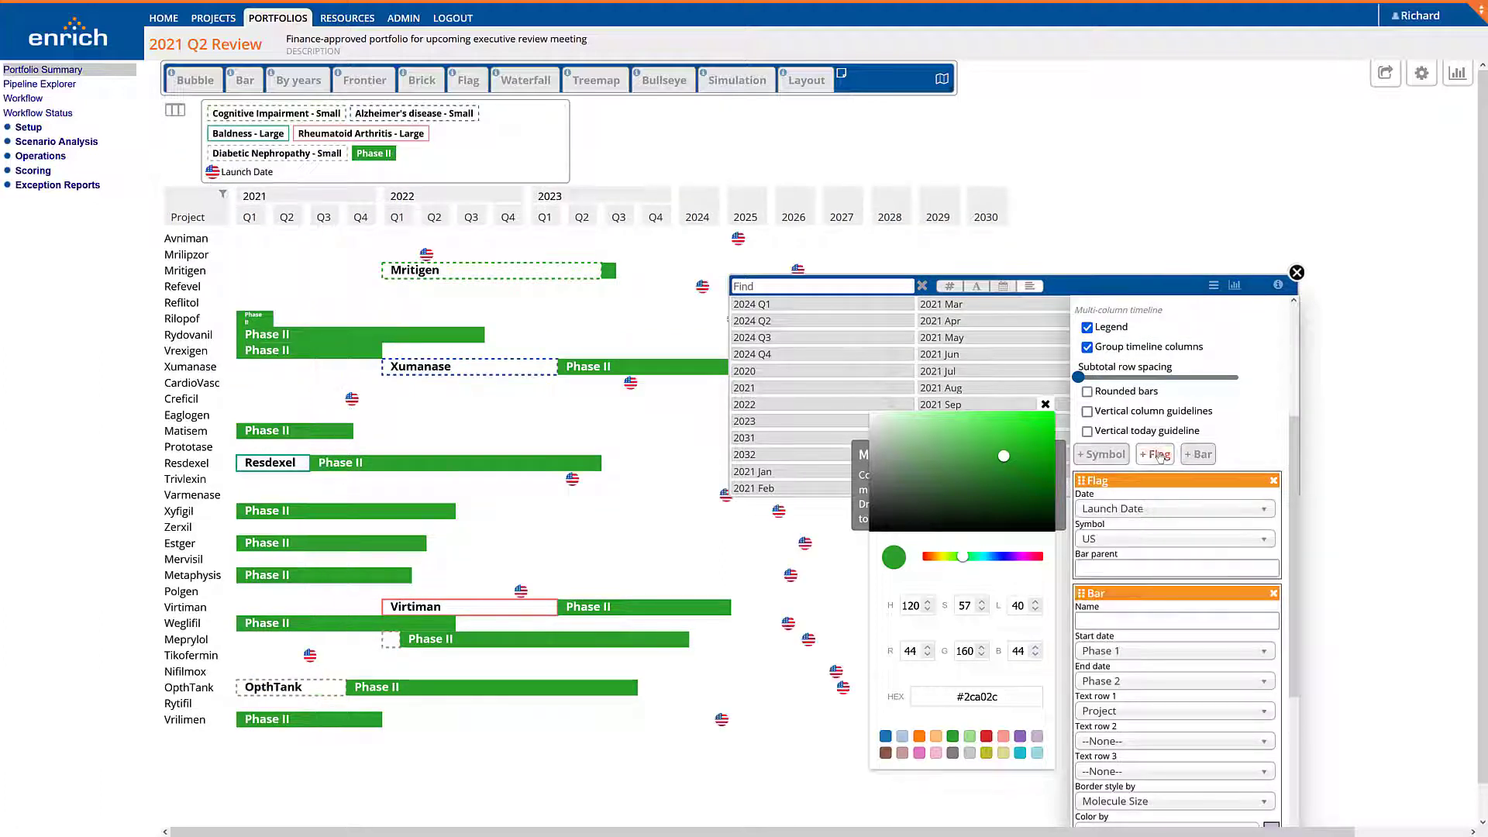
Step: Add a second flag decoration for EU Launch with the EU symbol
{"action": "left_click", "coordinate": [1155, 455]}
{"action": "left_click", "coordinate": [1141, 509]}
{"action": "type", "text": "e"}
{"action": "left_click", "coordinate": [1108, 551]}
{"action": "left_click", "coordinate": [1109, 539]}
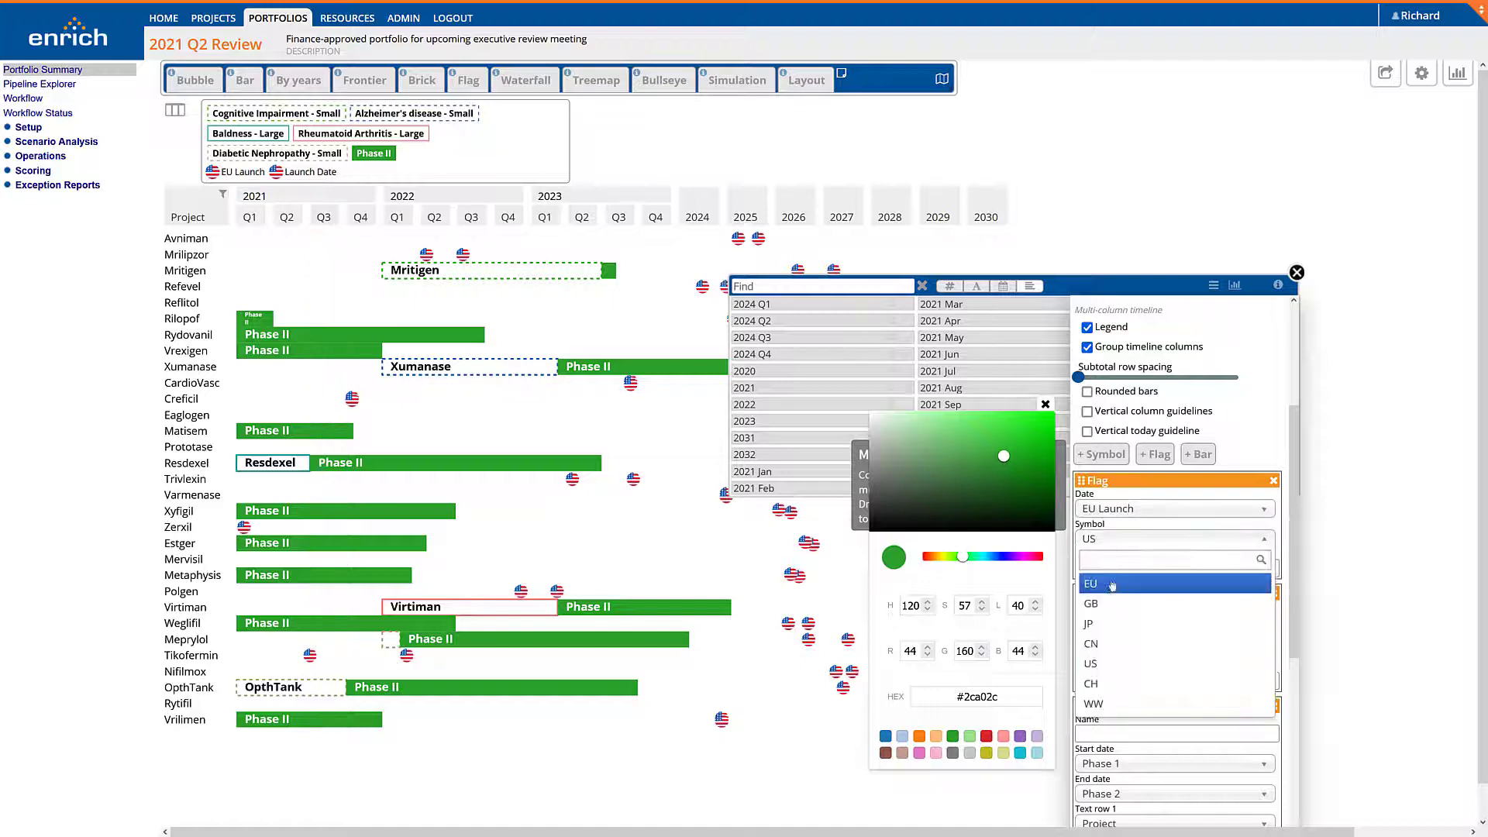
{"action": "left_click", "coordinate": [1113, 586]}
Step: Add a symbol decoration for the Patent Expiry date using the star shape
{"action": "left_click", "coordinate": [1116, 455]}
{"action": "left_click", "coordinate": [1123, 525]}
{"action": "type", "text": "pat"}
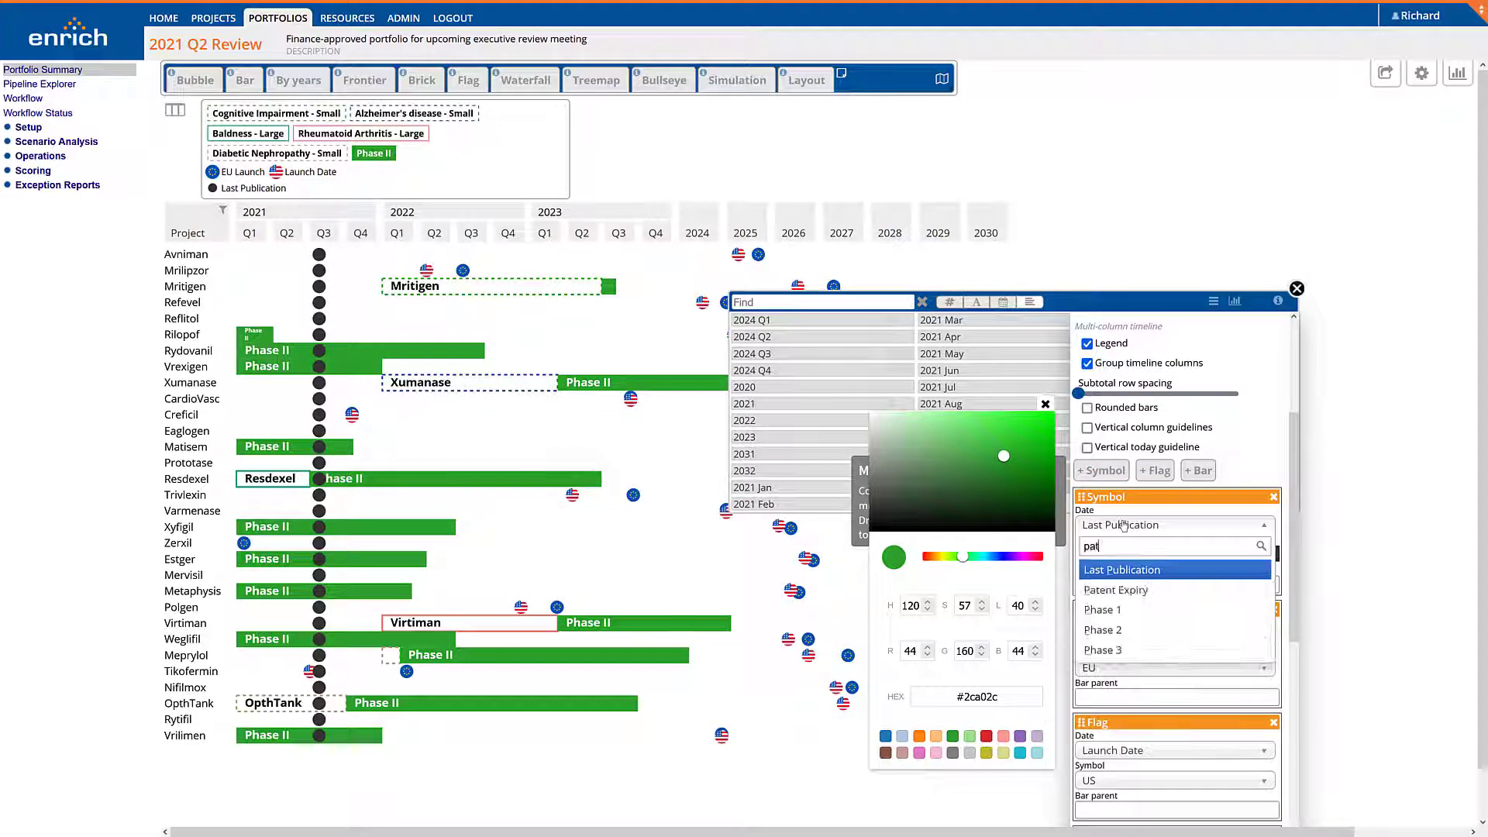
{"action": "key", "text": "Return"}
{"action": "left_click", "coordinate": [1126, 555]}
{"action": "type", "text": "st"}
{"action": "left_click", "coordinate": [1139, 602]}
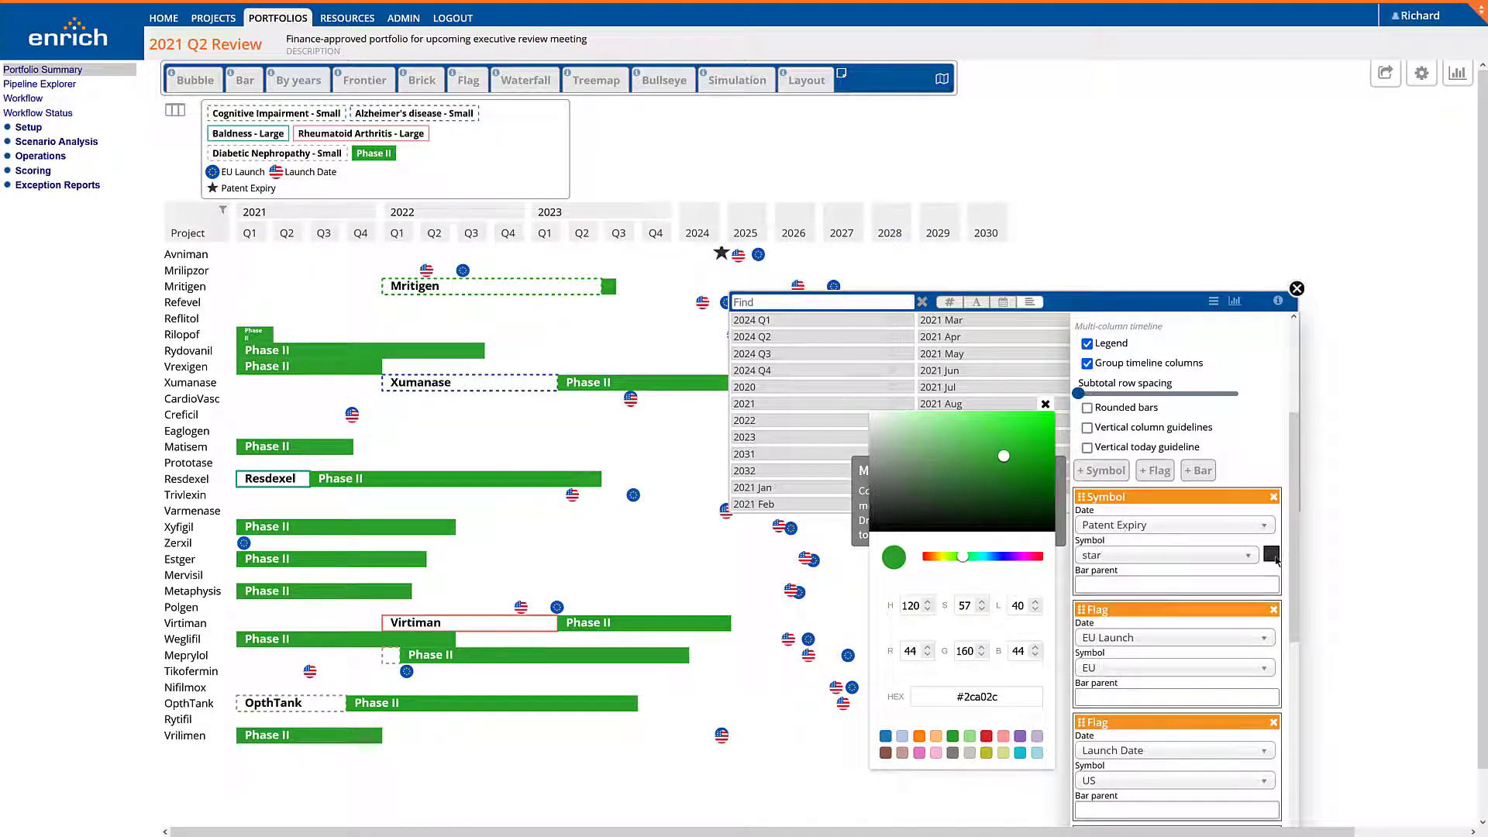
Step: Color the Patent Expiry star pale yellow (#dbdb8d) and close the color picker
{"action": "left_click", "coordinate": [1270, 554]}
{"action": "left_click", "coordinate": [1002, 753]}
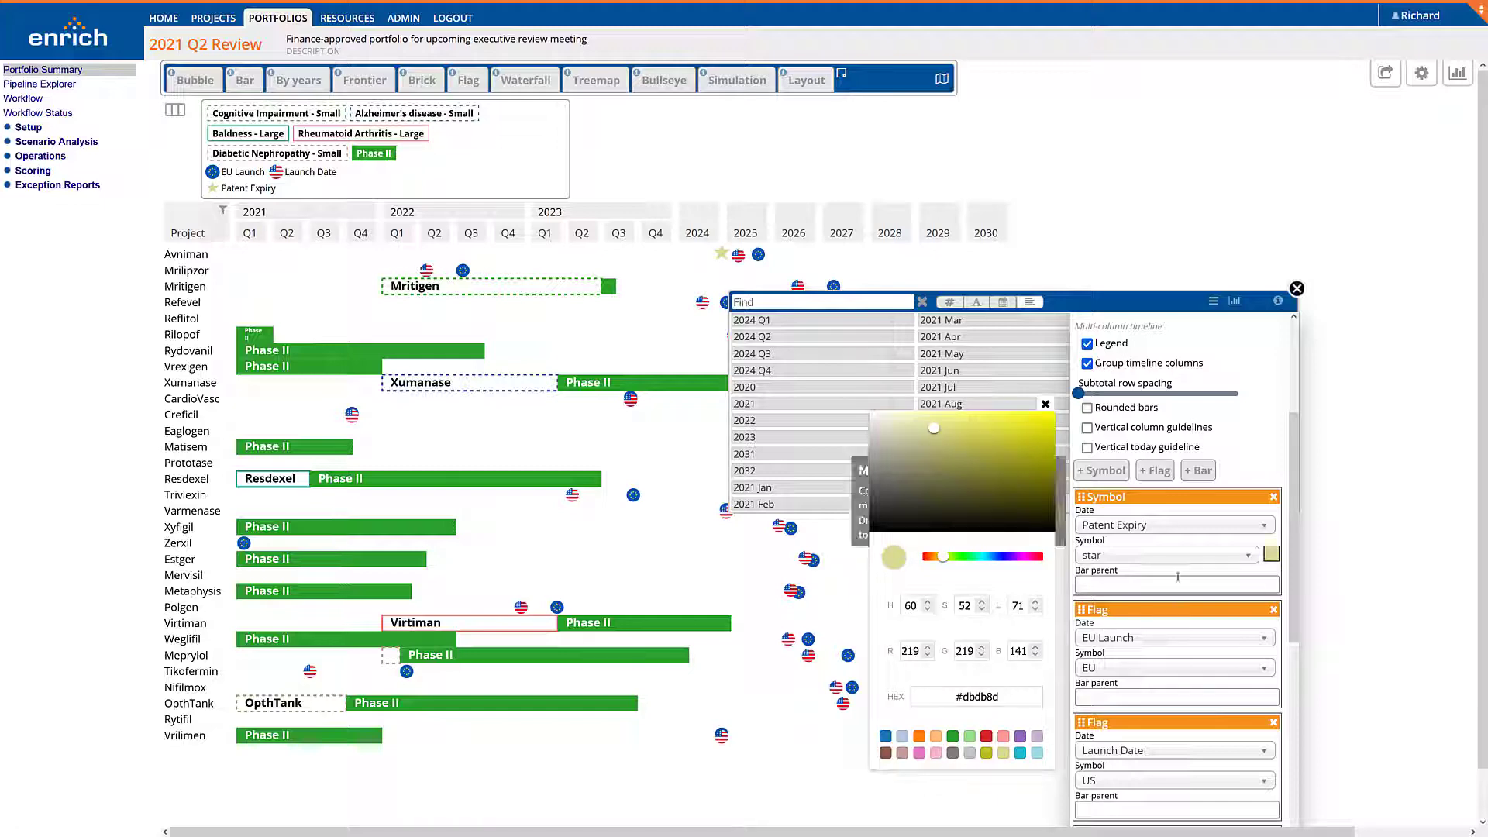
{"action": "left_click", "coordinate": [1045, 406]}
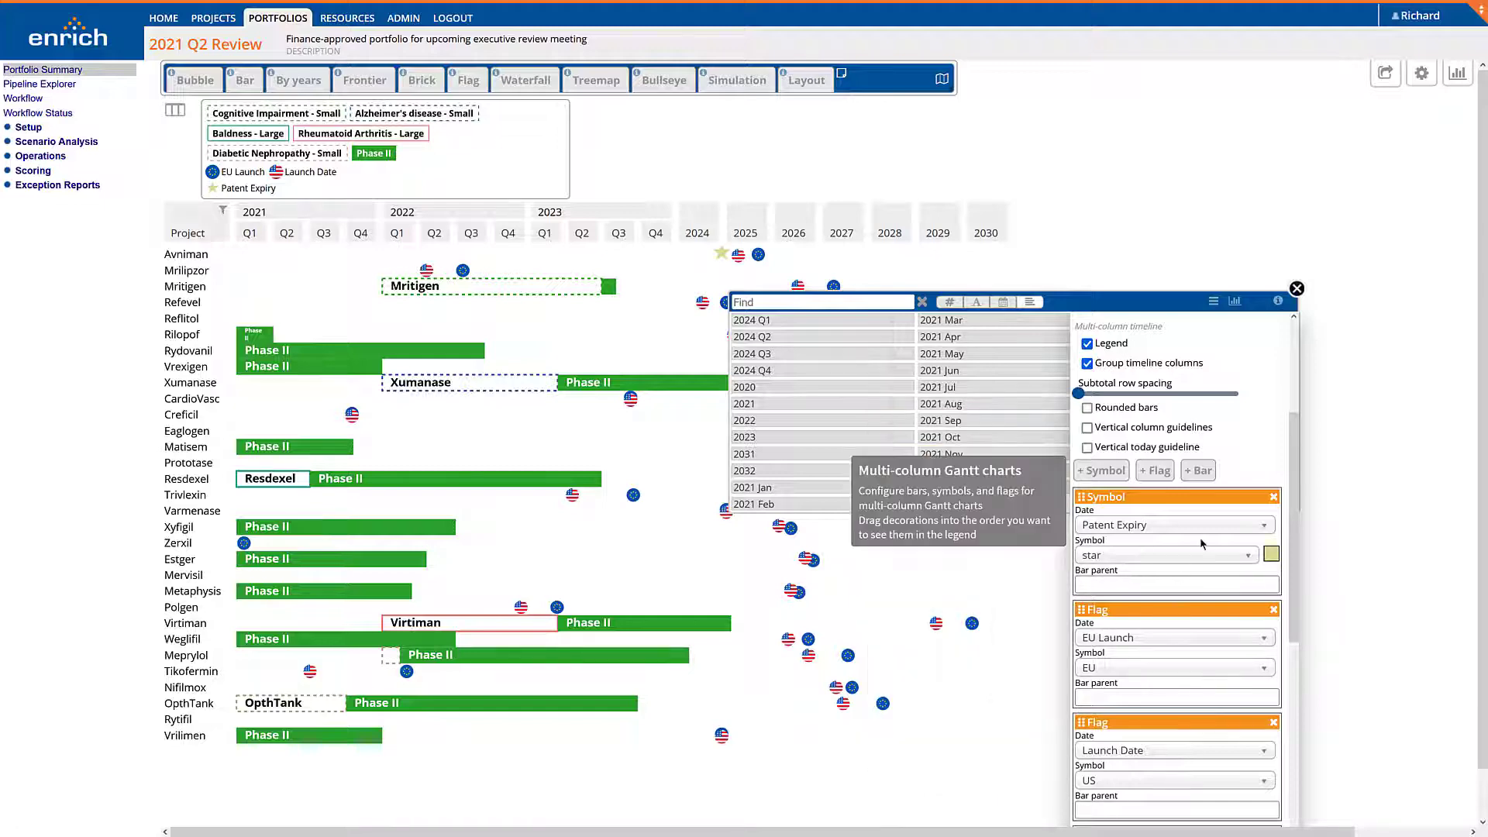
Step: Find the TA column, place it before Project, and sort the table by TA
{"action": "type", "text": "ta"}
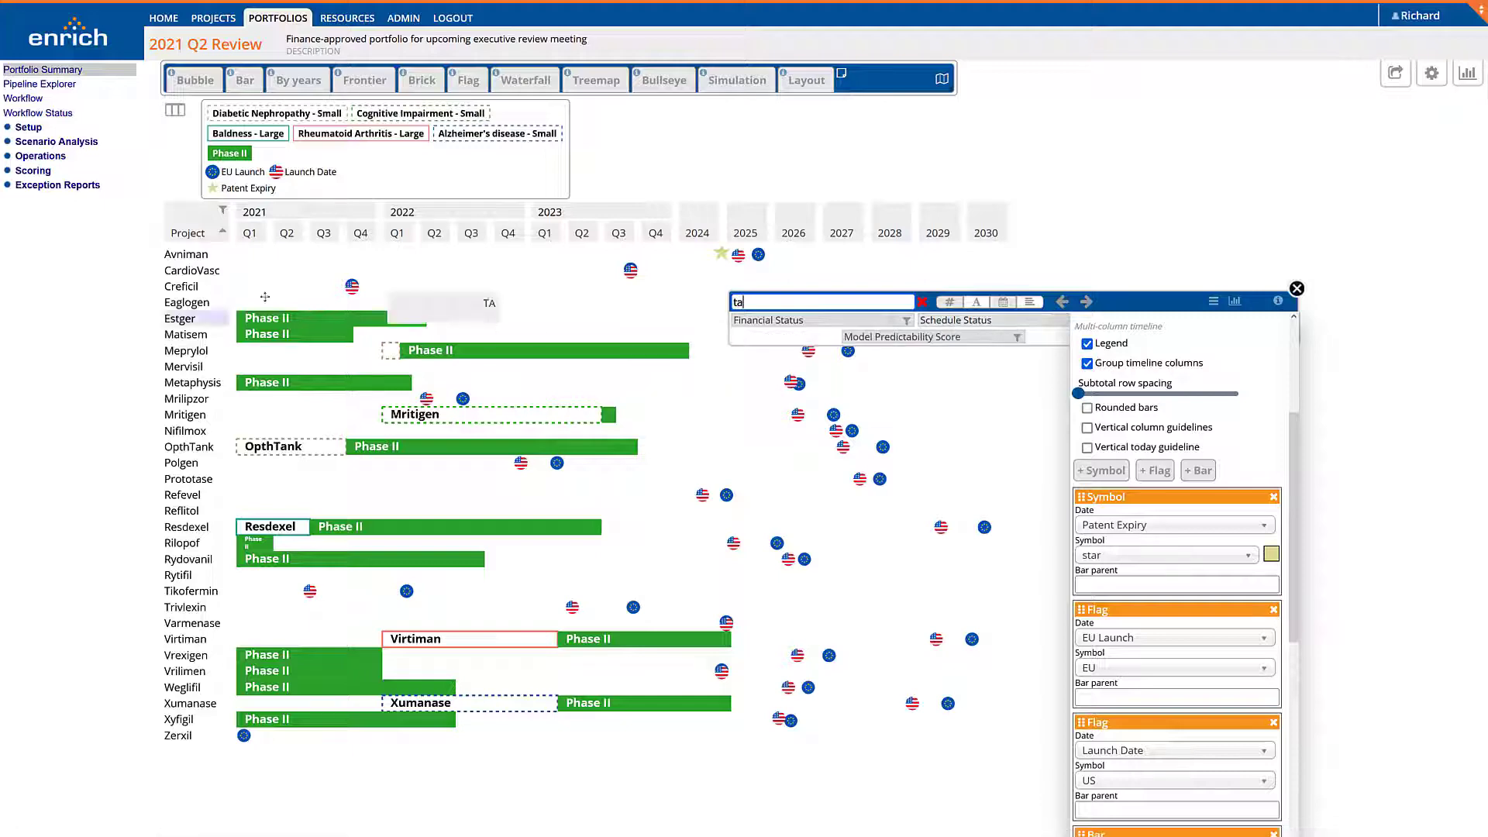
{"action": "left_click_drag", "start_coordinate": [264, 297], "coordinate": [183, 233]}
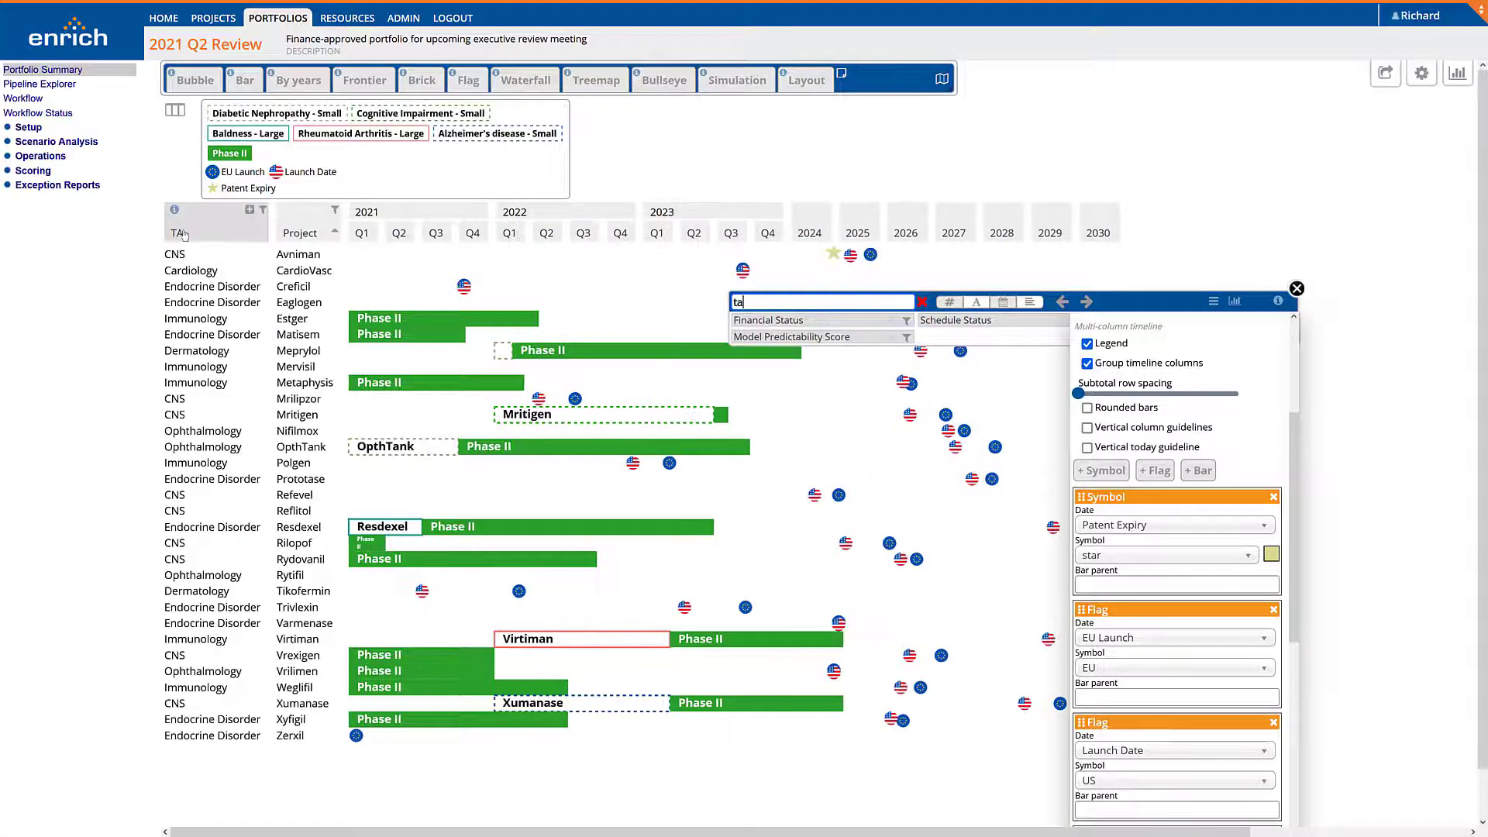
{"action": "left_click", "coordinate": [184, 234]}
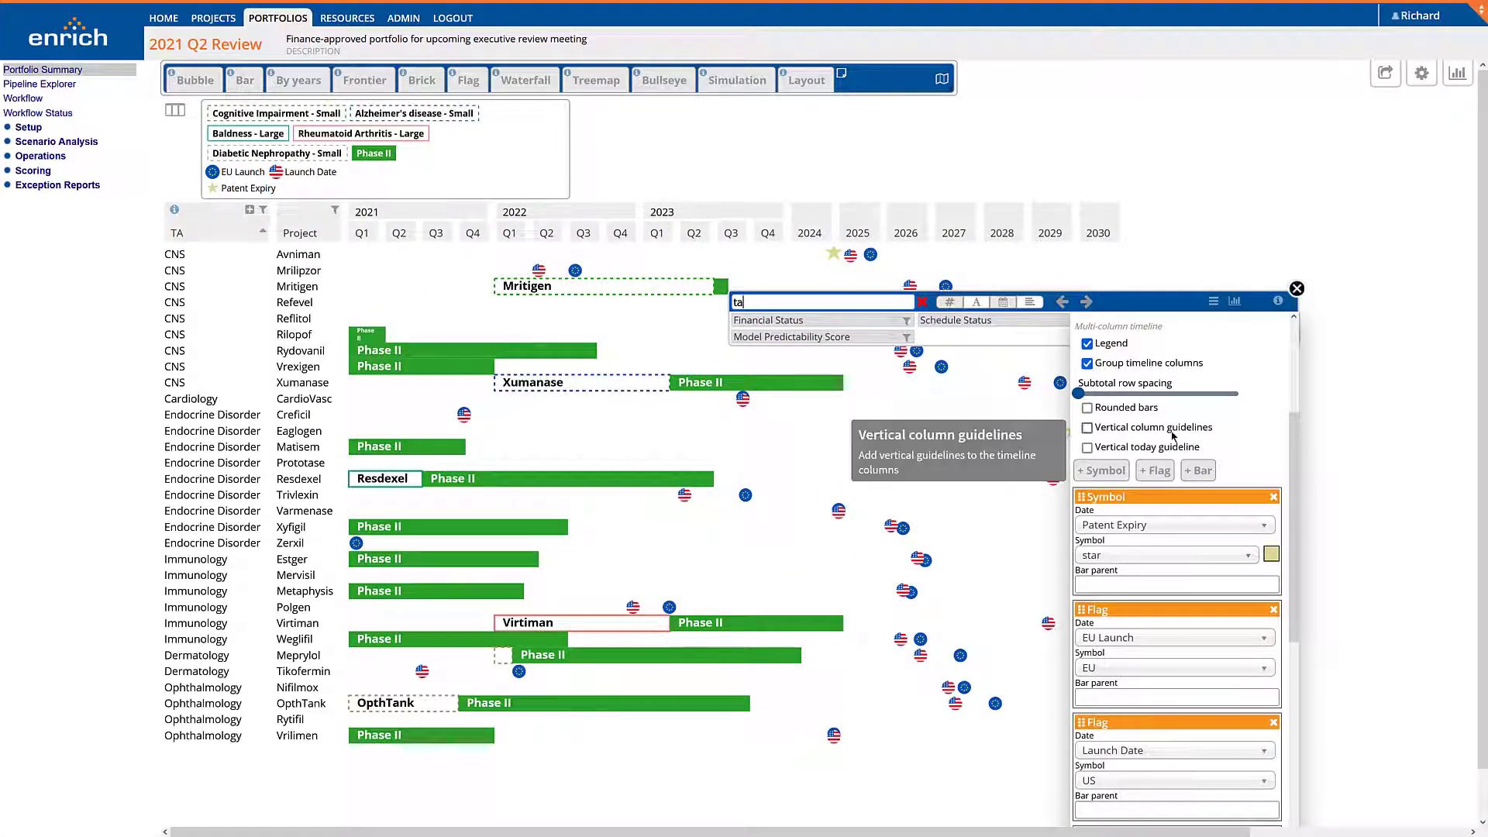
Step: Enable grouping of repeating row values, rounded bars and vertical column guidelines, and close the table settings
{"action": "scroll", "coordinate": [1171, 430], "scroll_direction": "up", "scroll_amount": 3}
{"action": "scroll", "coordinate": [1174, 436], "scroll_direction": "up", "scroll_amount": 2}
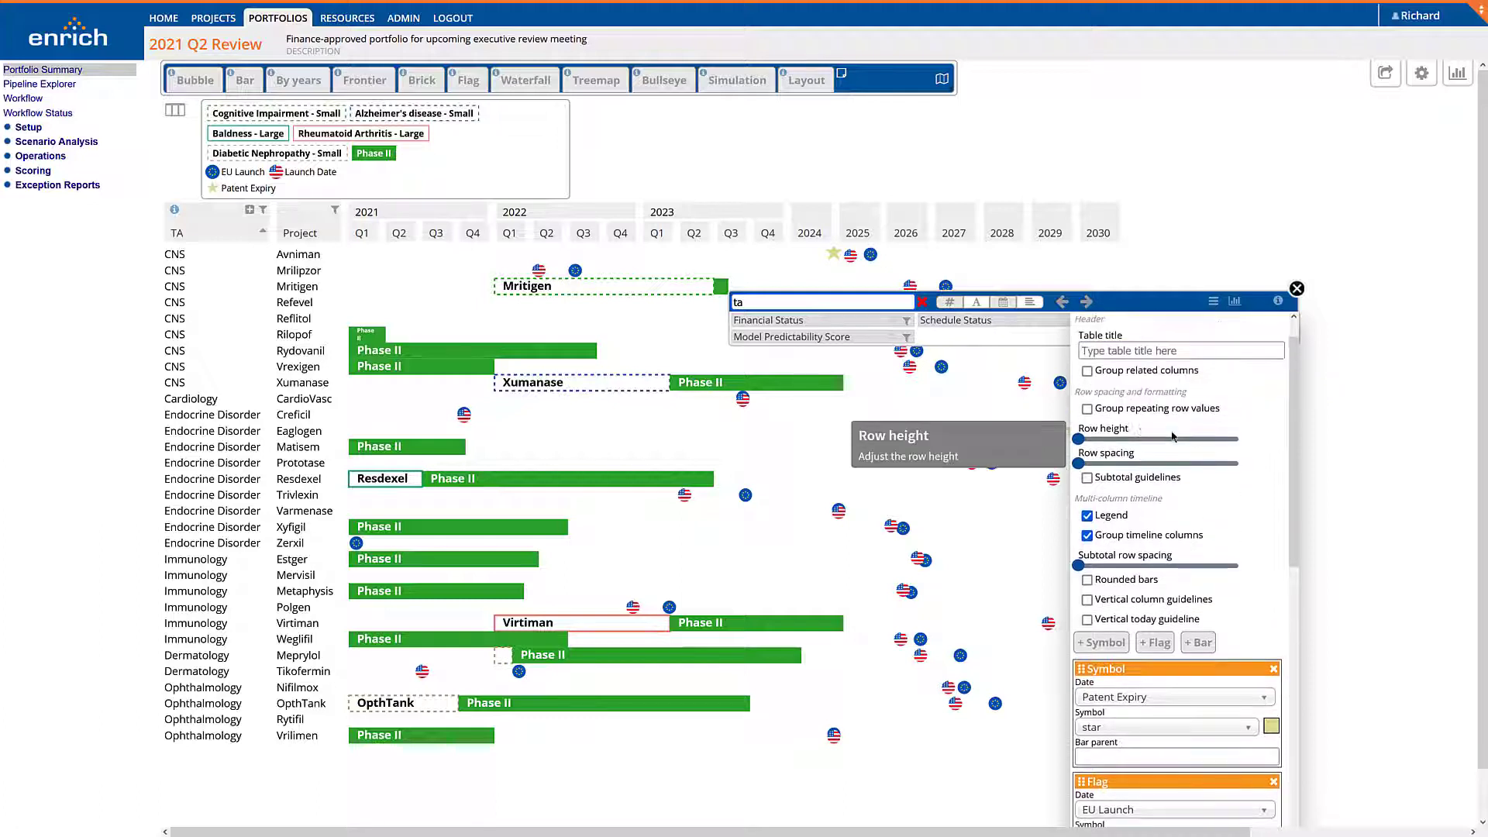
{"action": "left_click", "coordinate": [1113, 412]}
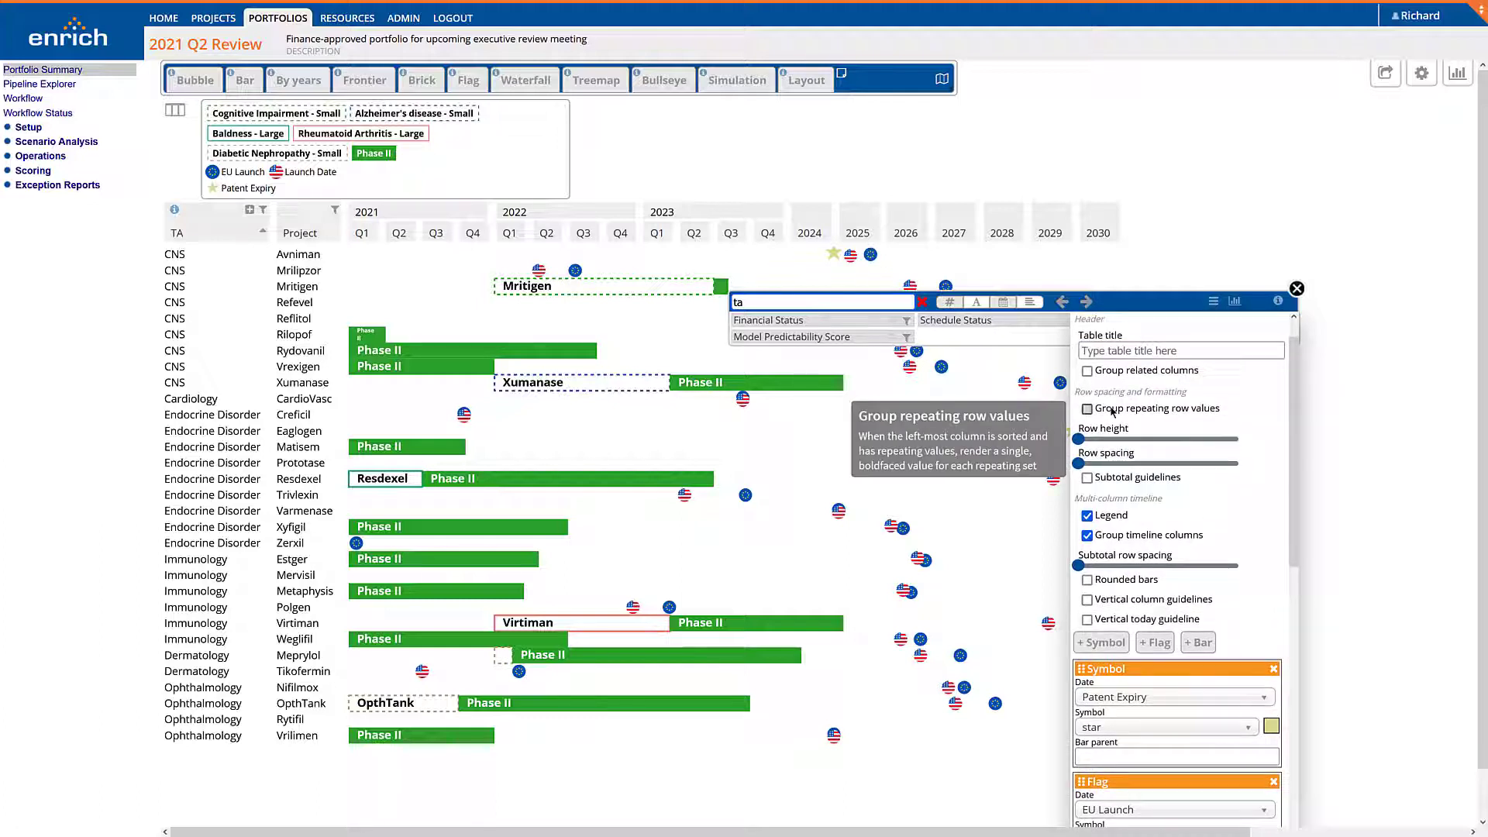
{"action": "left_click", "coordinate": [1126, 581]}
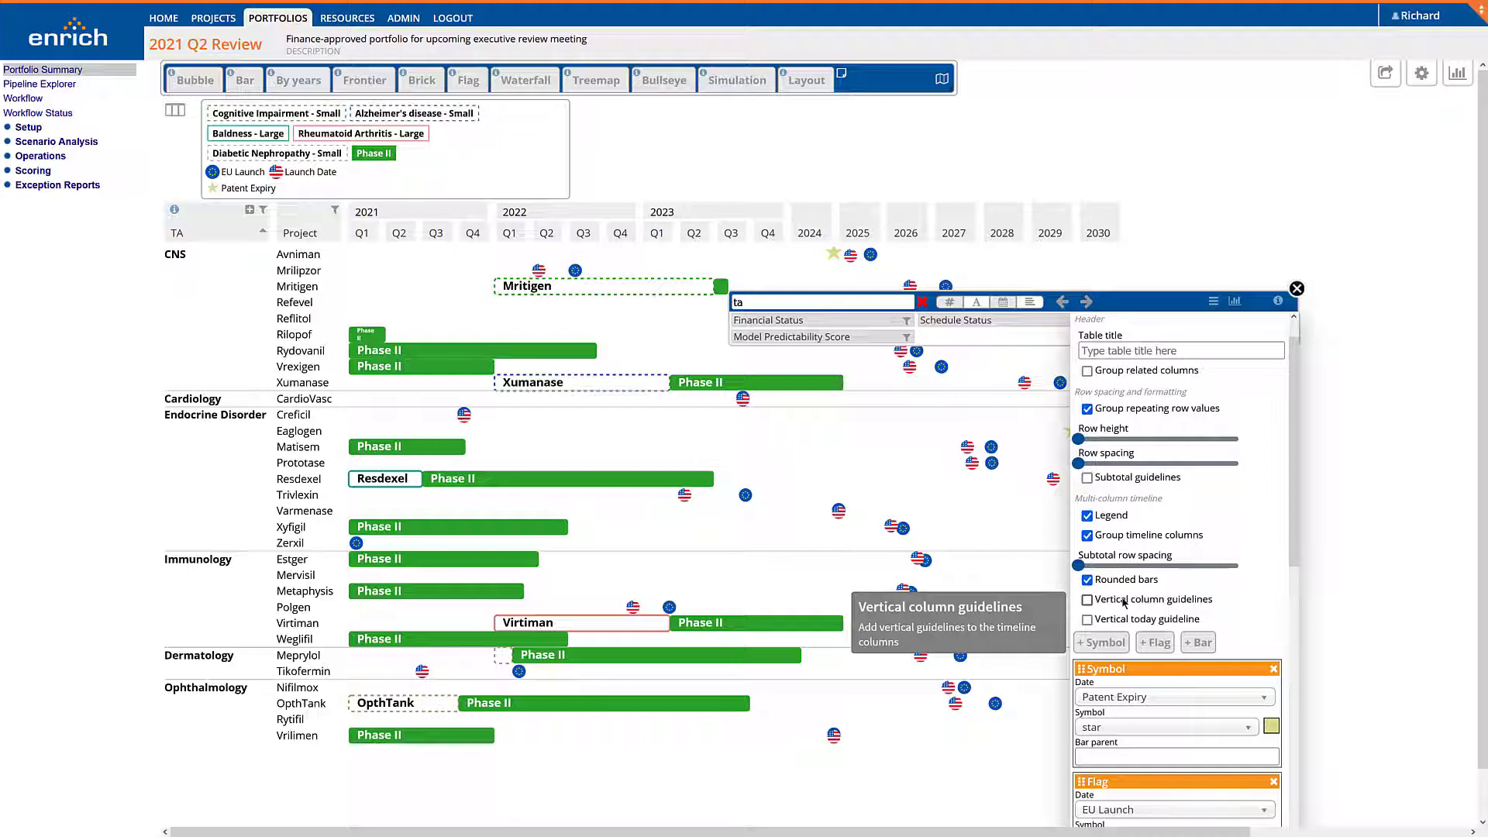
{"action": "left_click", "coordinate": [1297, 288]}
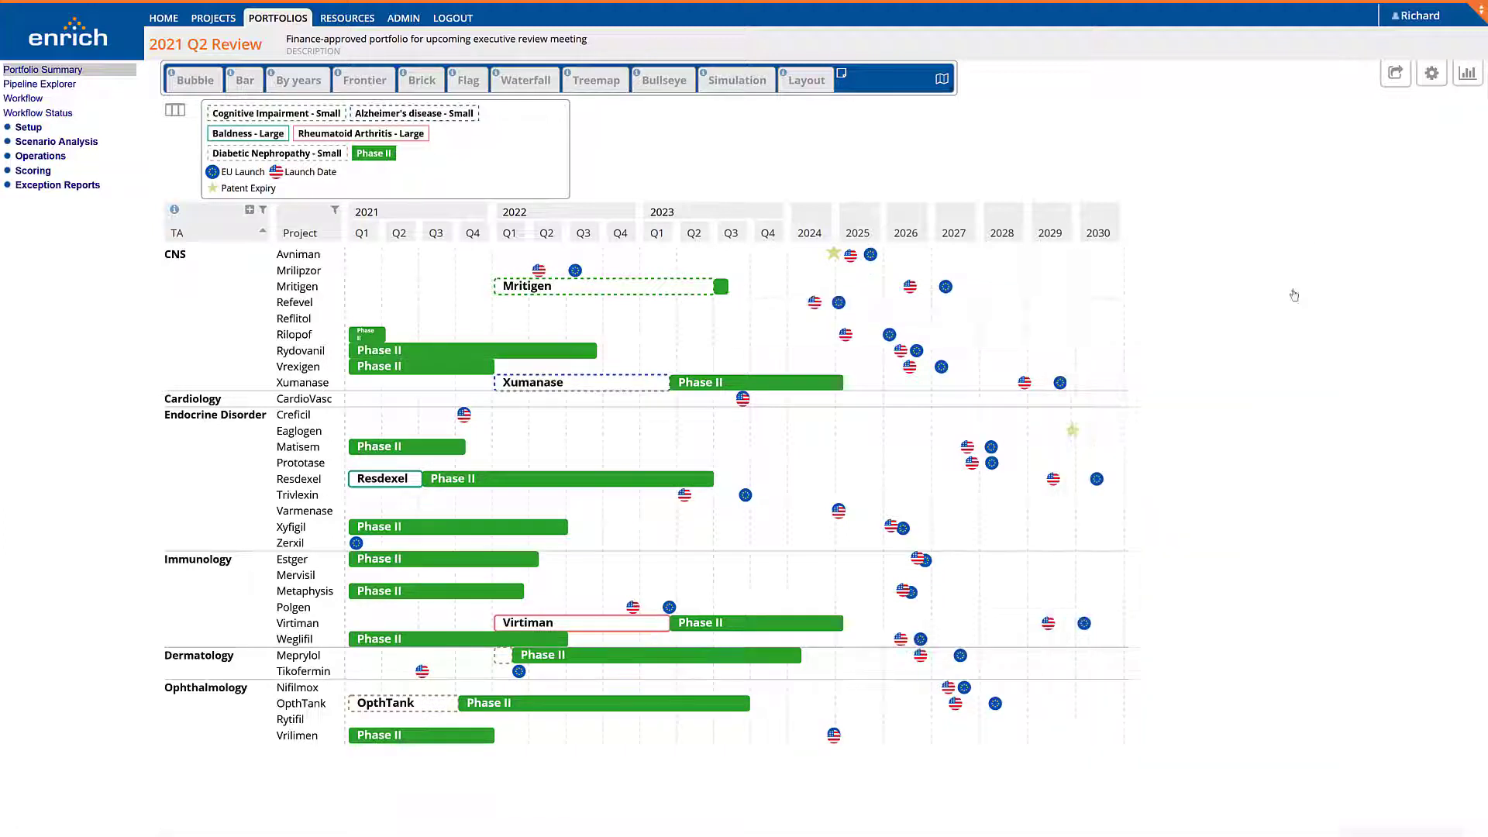
Step: Save the current table as a view named My timeline
{"action": "left_click", "coordinate": [1458, 72]}
{"action": "left_click", "coordinate": [1353, 94]}
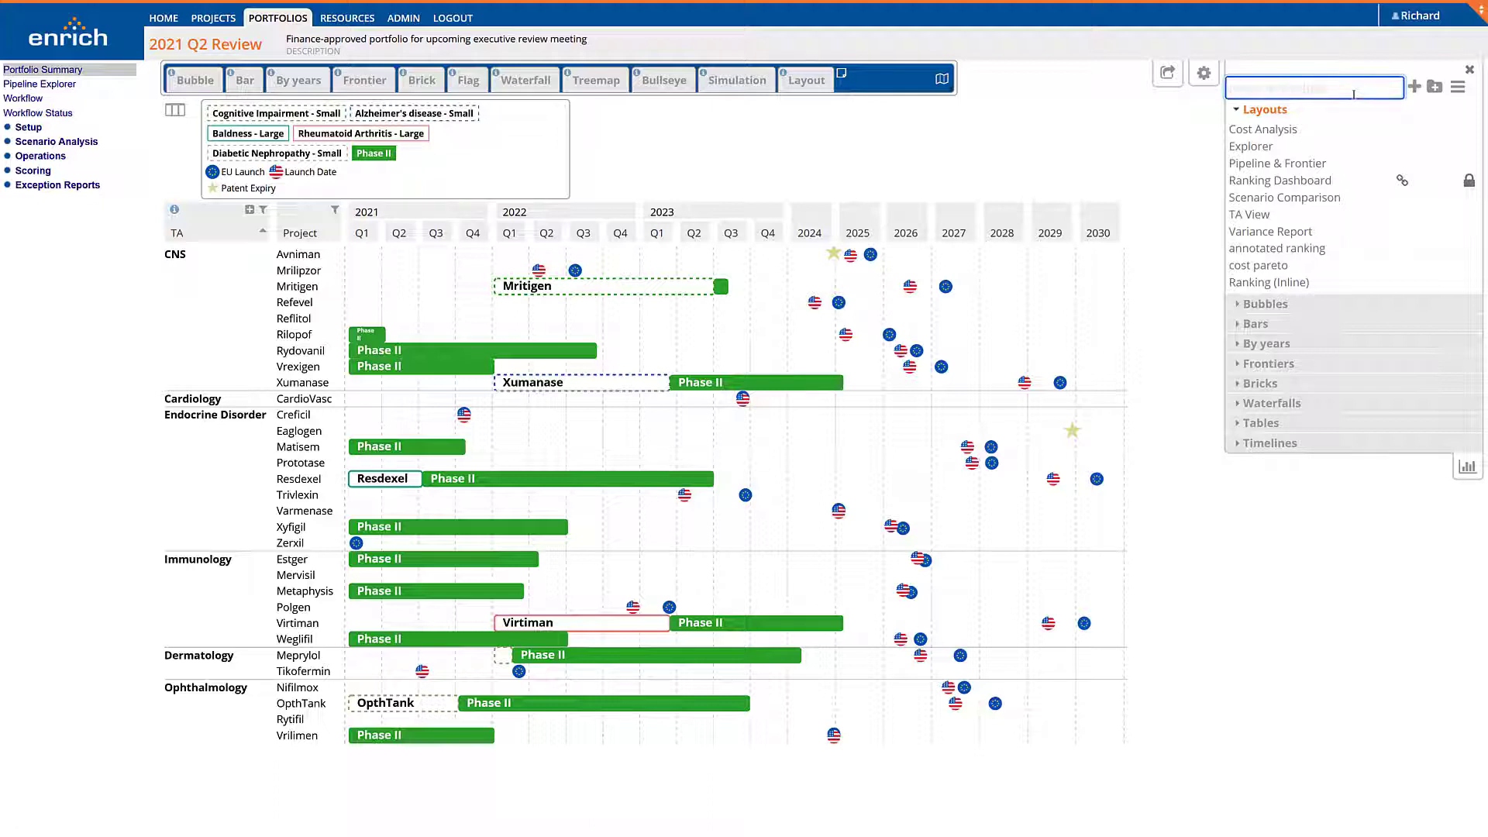
{"action": "type", "text": "My timeline"}
{"action": "key", "text": "Return"}
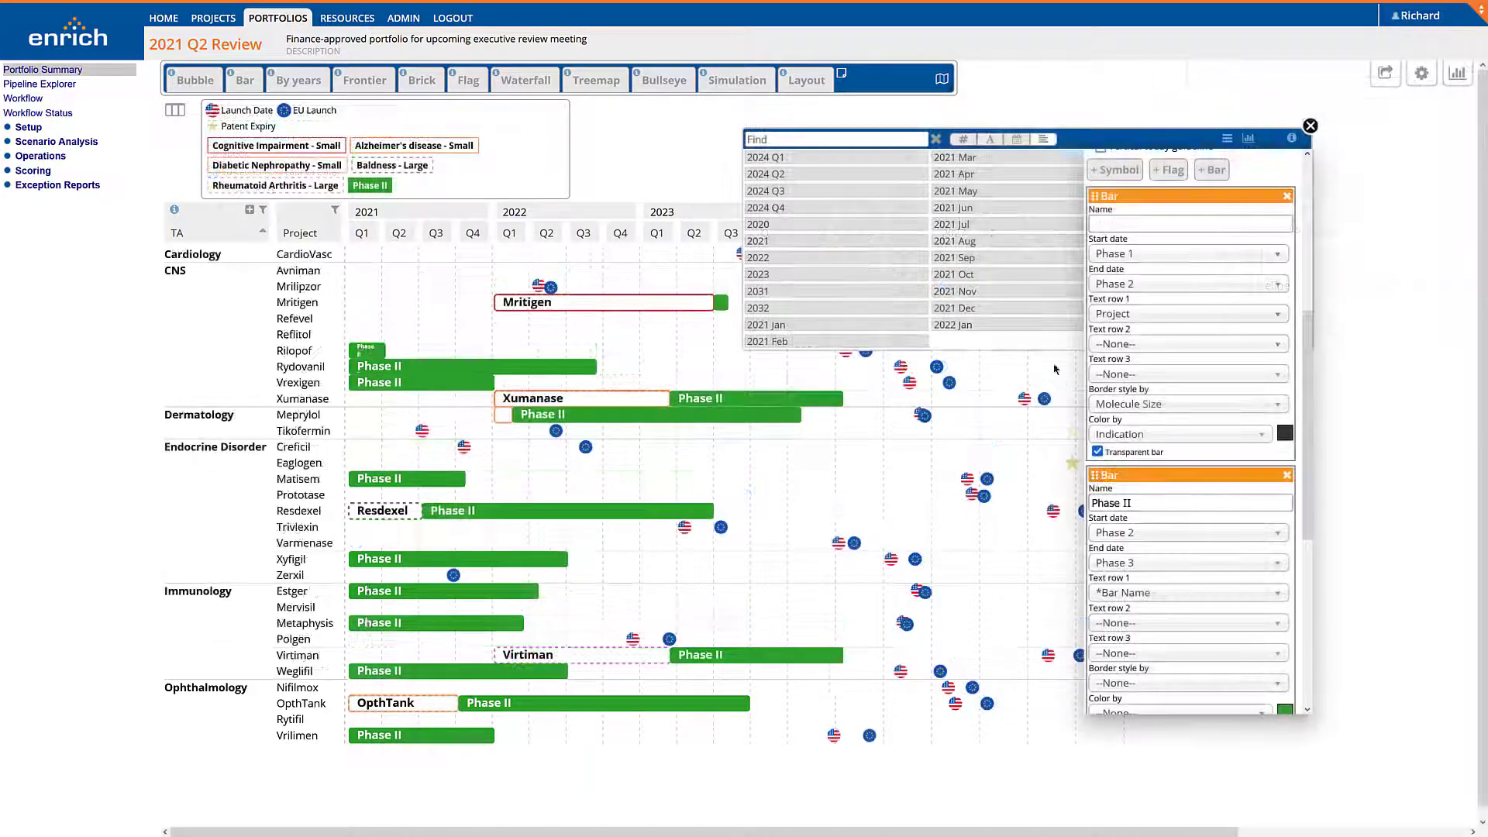
Step: Show TA in text row 2 of the Phase 1 bar and Indication in text row 2 of the Phase II bar
{"action": "left_click", "coordinate": [1124, 344]}
{"action": "key", "text": "Return"}
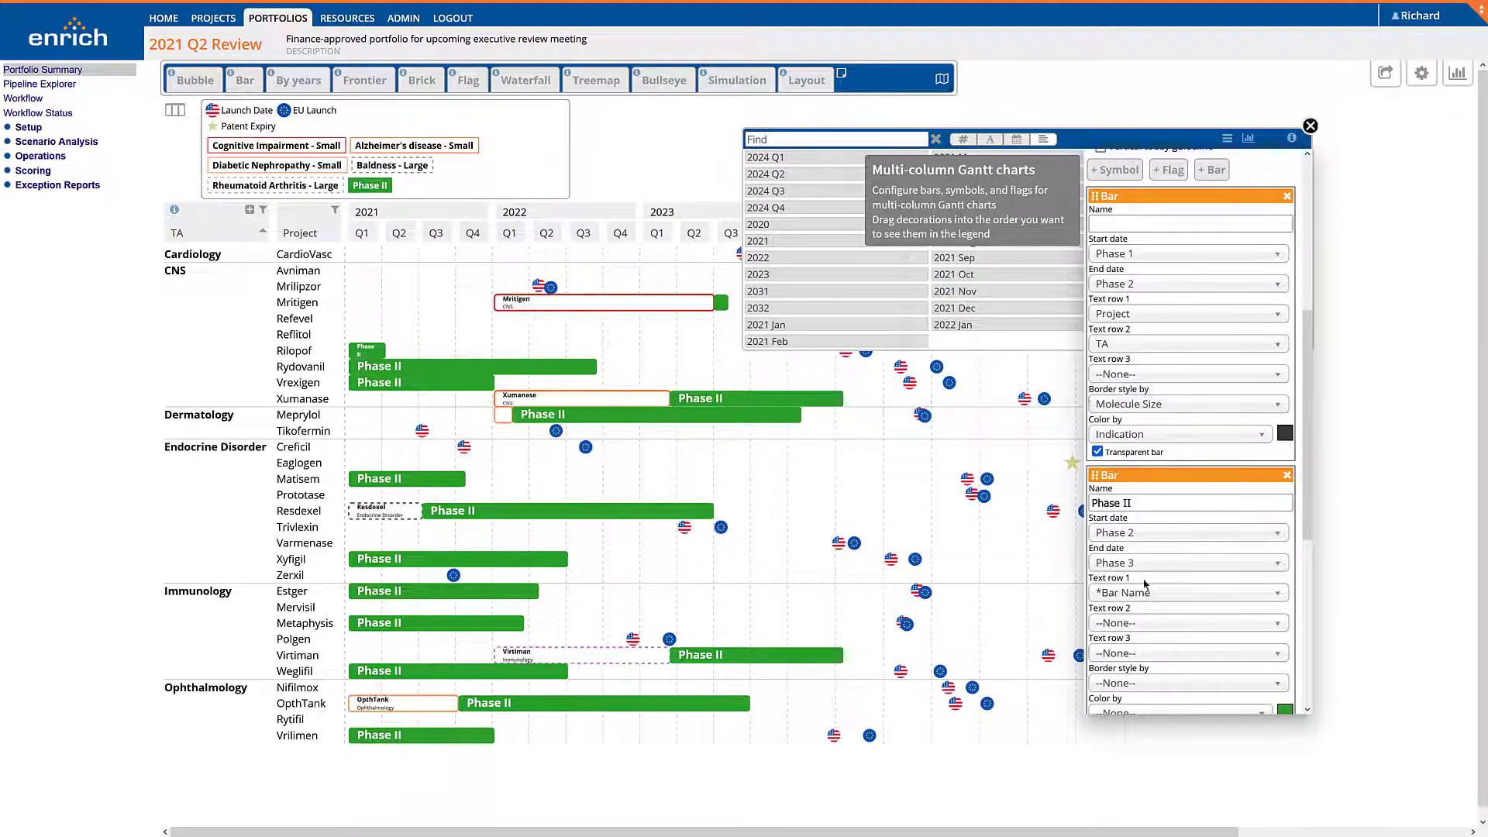
{"action": "left_click", "coordinate": [1146, 625]}
{"action": "type", "text": "ind"}
{"action": "key", "text": "Return"}
Step: Increase the table's row spacing slightly and close the table settings
{"action": "scroll", "coordinate": [1168, 438], "scroll_direction": "up", "scroll_amount": 5}
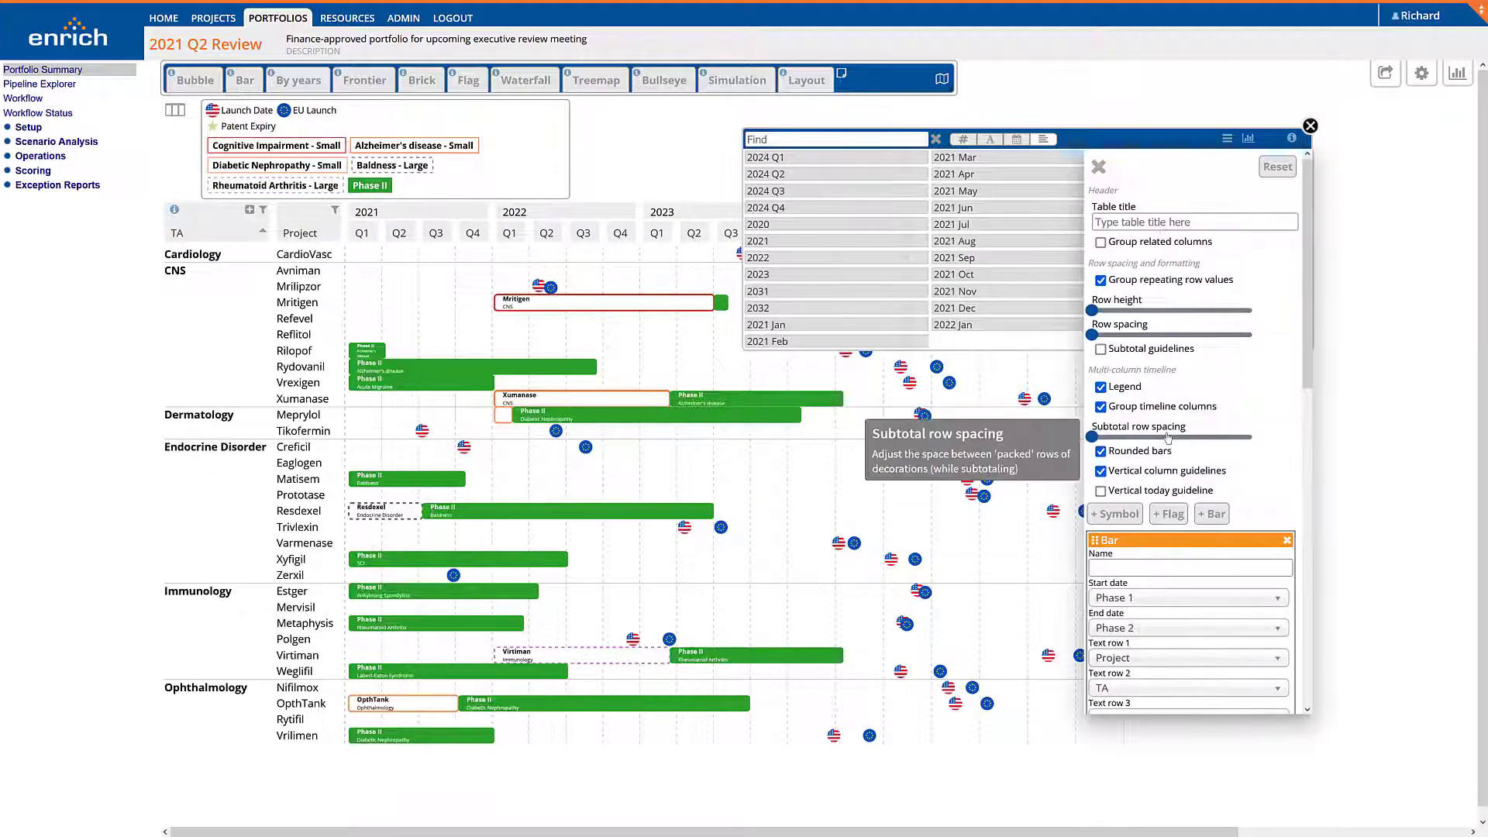
{"action": "left_click_drag", "start_coordinate": [1092, 335], "coordinate": [1112, 335]}
{"action": "left_click", "coordinate": [1309, 128]}
{"action": "scroll", "coordinate": [1308, 138], "scroll_direction": "down", "scroll_amount": 5}
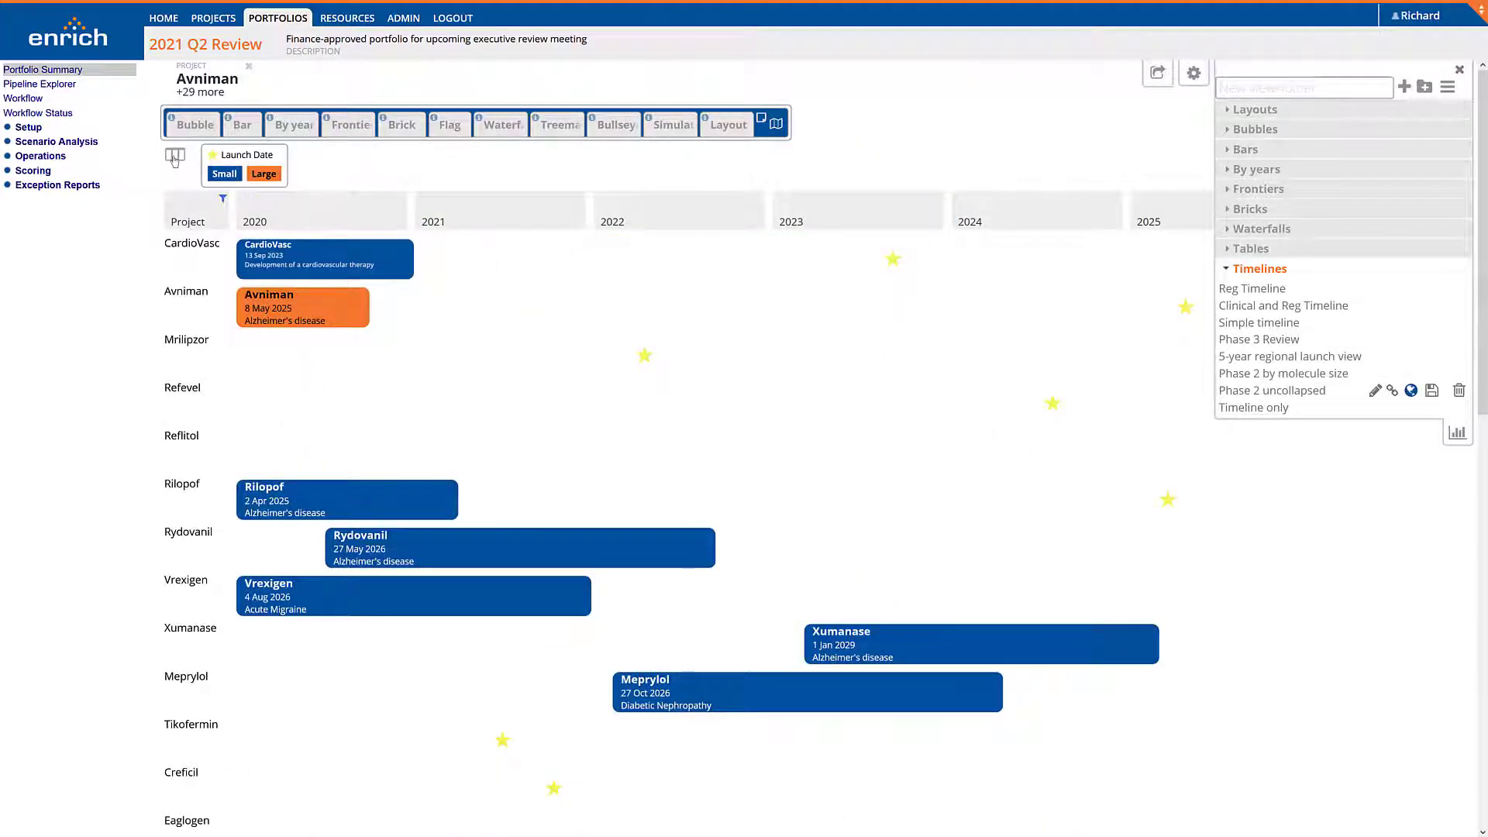
Step: Add the TA column before Project in the Phase 2 timeline and collapse the projects into subtotal rows per TA
{"action": "left_click", "coordinate": [287, 223]}
{"action": "type", "text": "ta"}
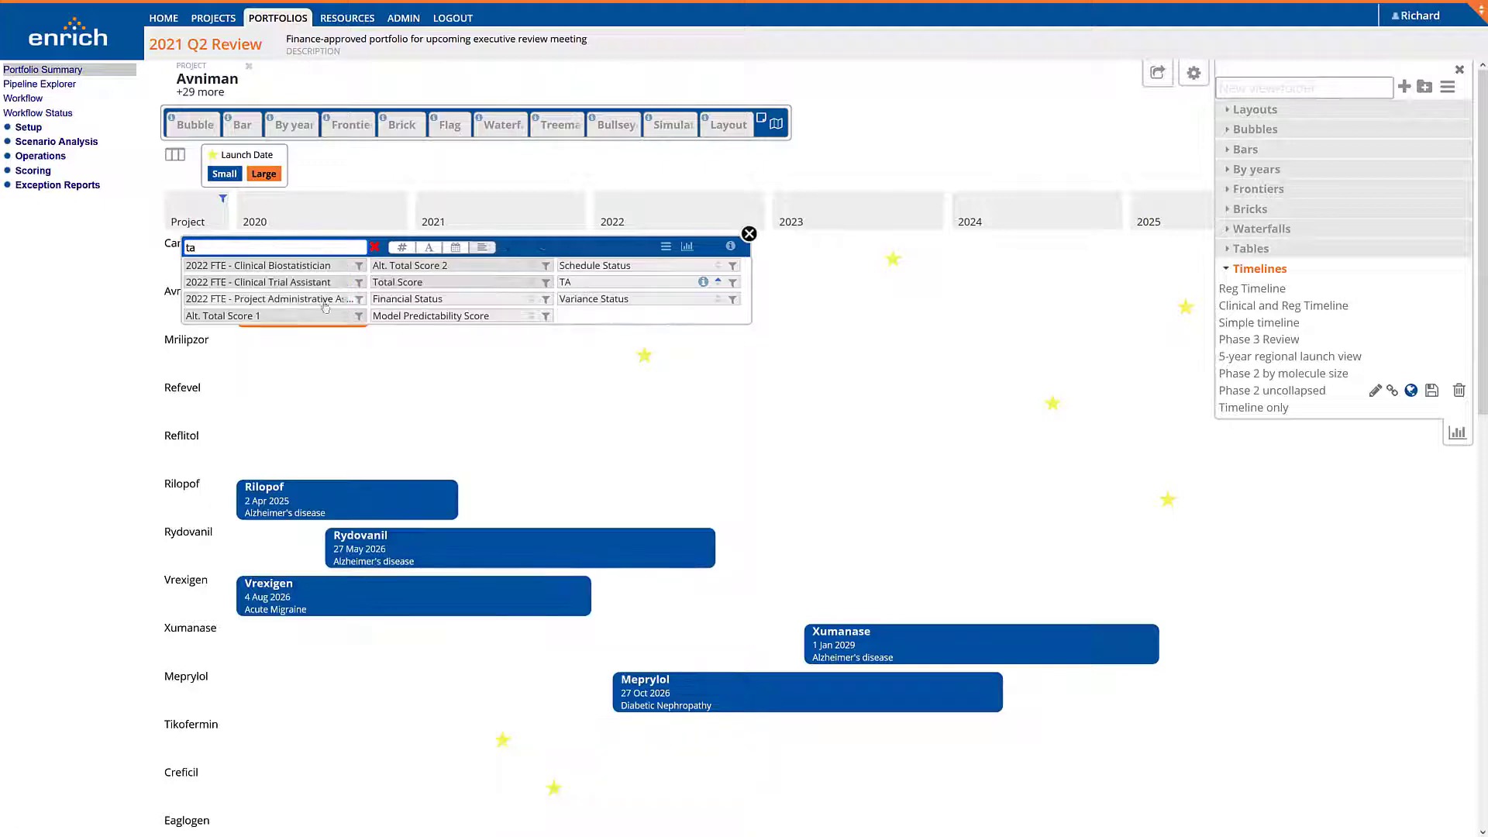
{"action": "left_click_drag", "start_coordinate": [566, 282], "coordinate": [188, 210]}
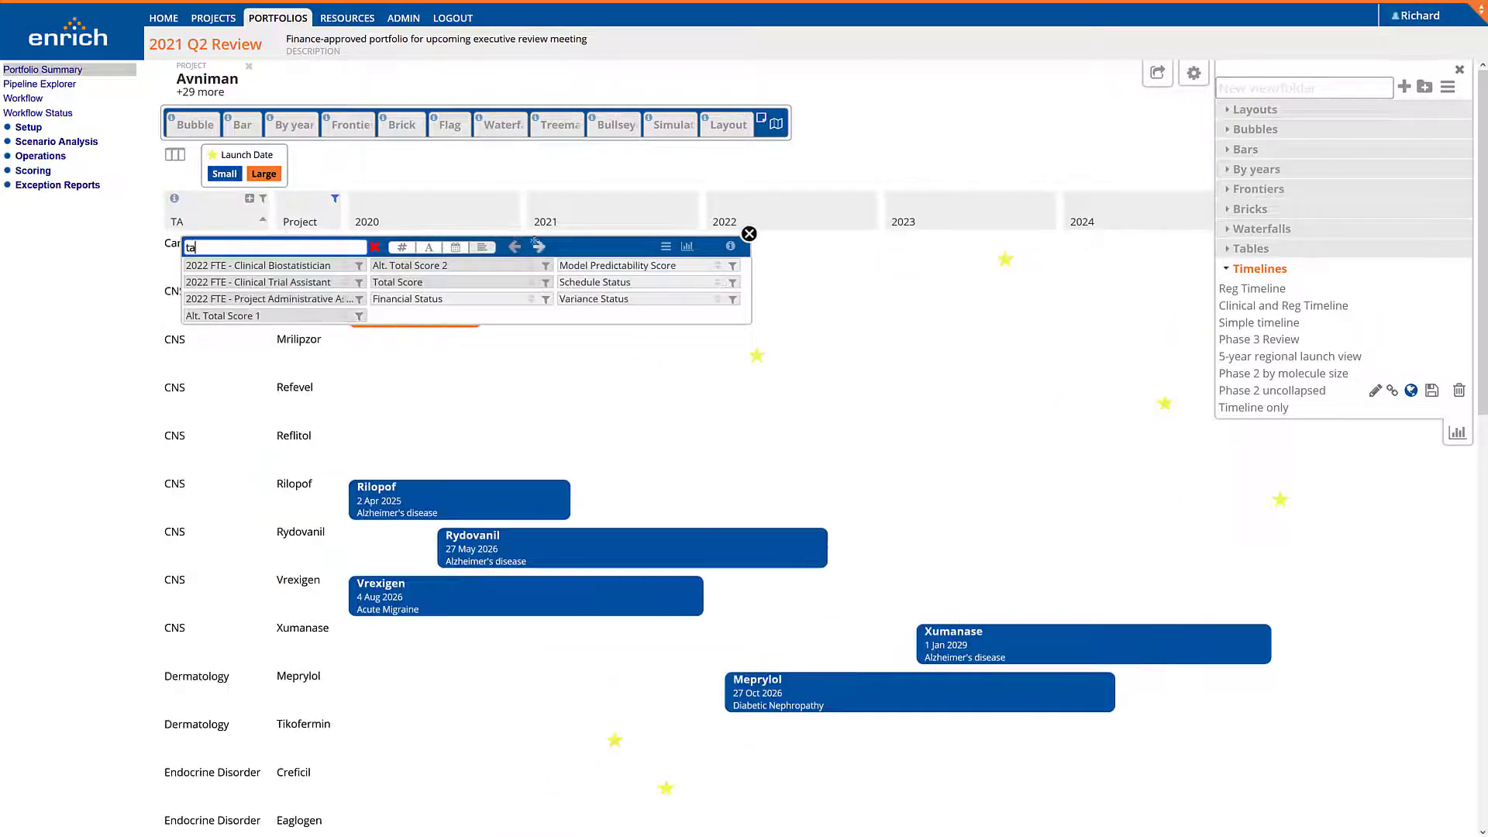
{"action": "key", "text": "Escape"}
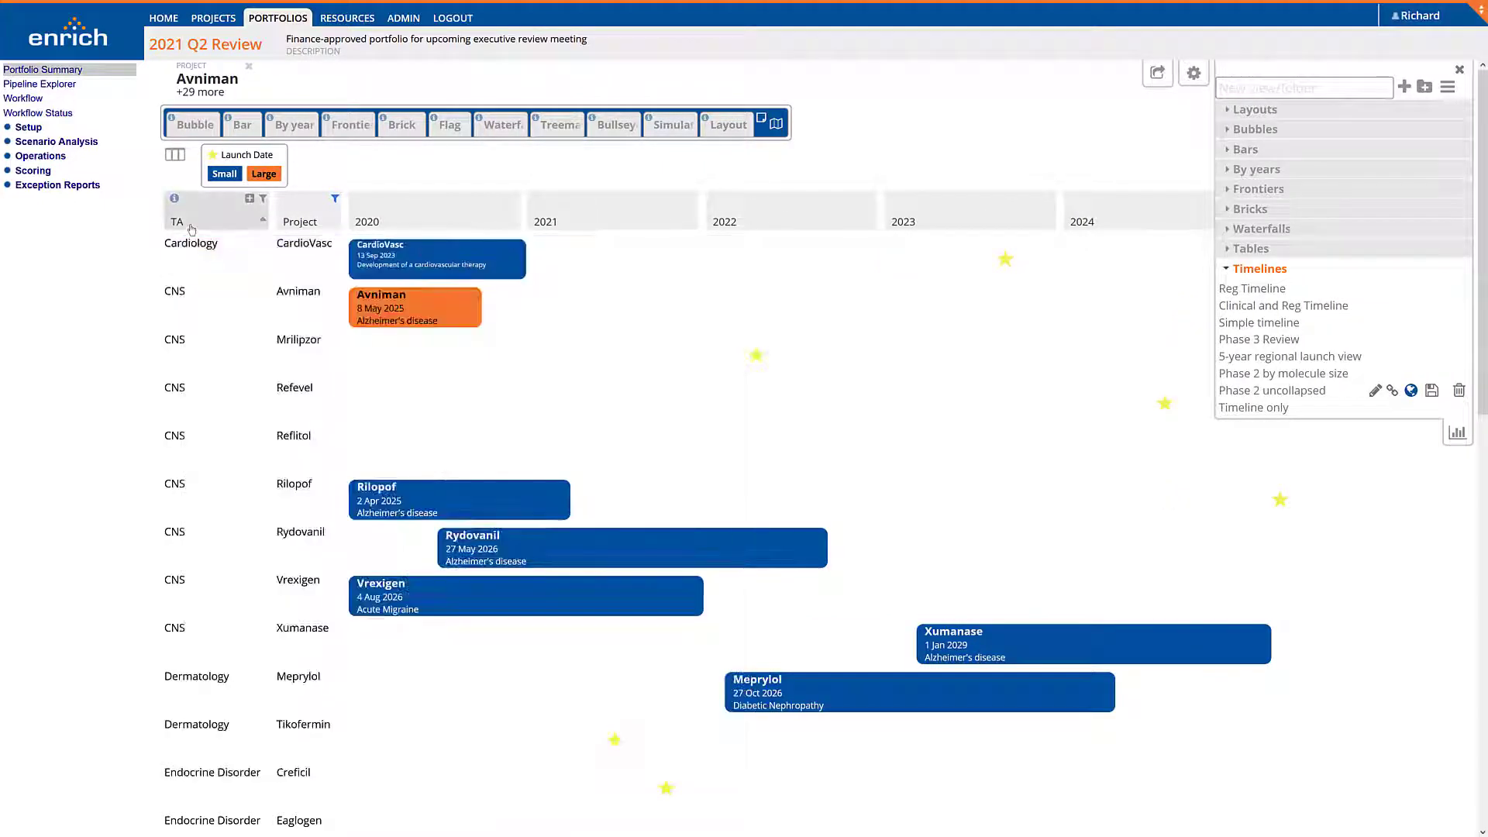
{"action": "left_click", "coordinate": [249, 199]}
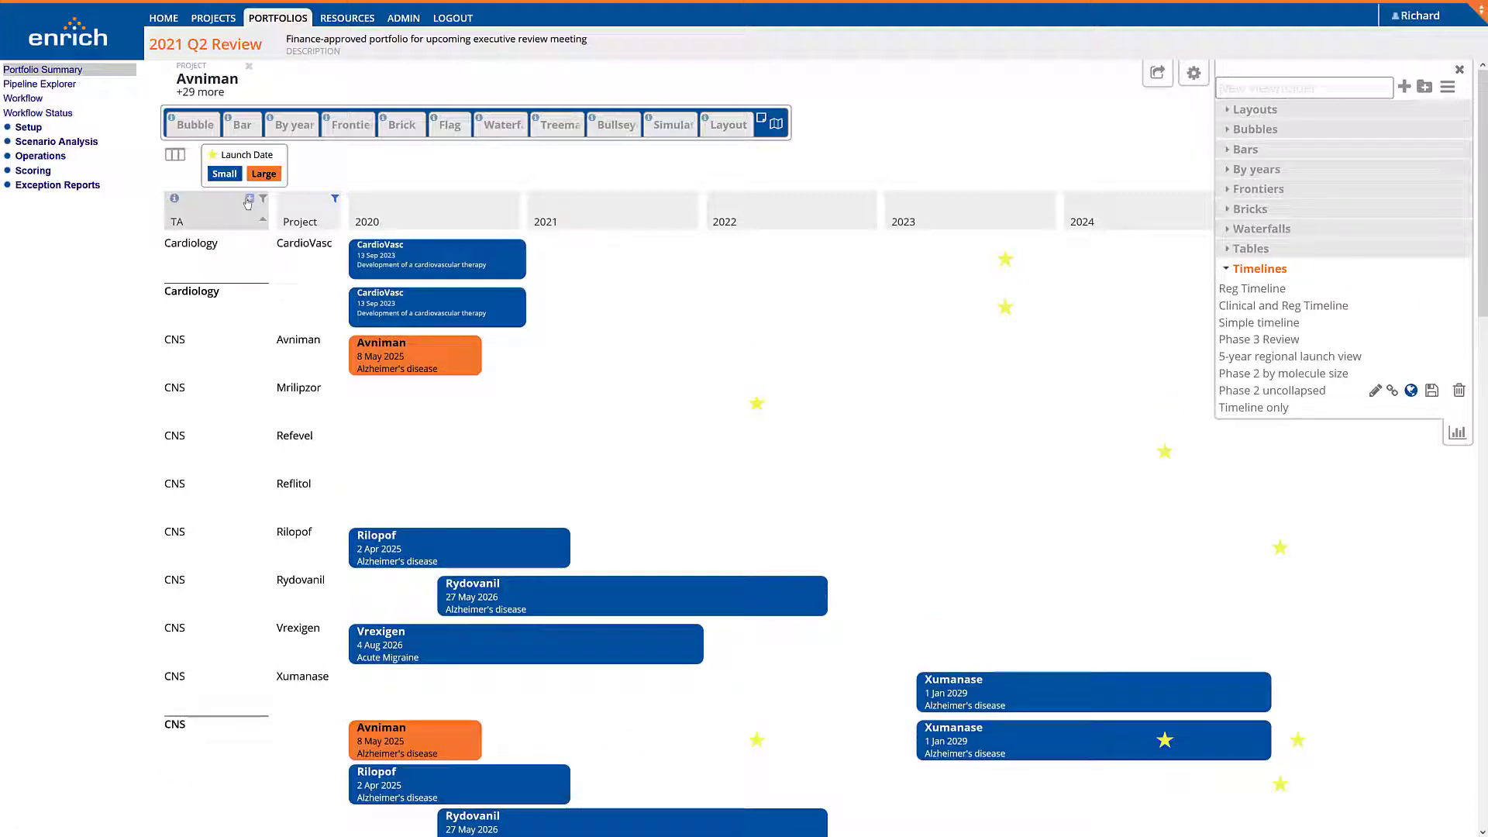
{"action": "left_click", "coordinate": [249, 199]}
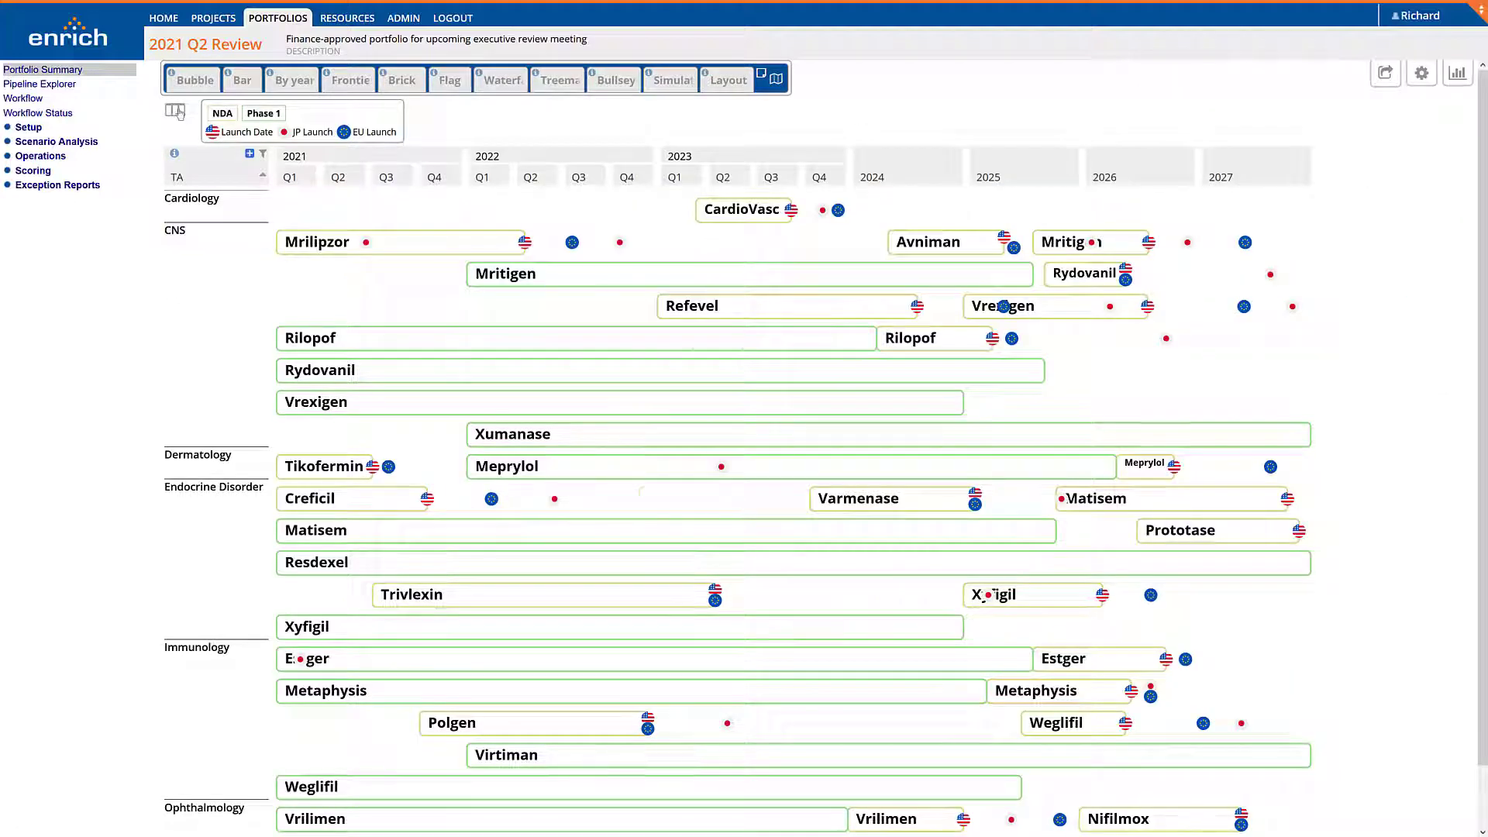
Step: Set the bar parent of the Launch Date, JP Launch and EU Launch flags to Reg, and name the NDA-to-Launch Date bar Reg
{"action": "left_click", "coordinate": [177, 112]}
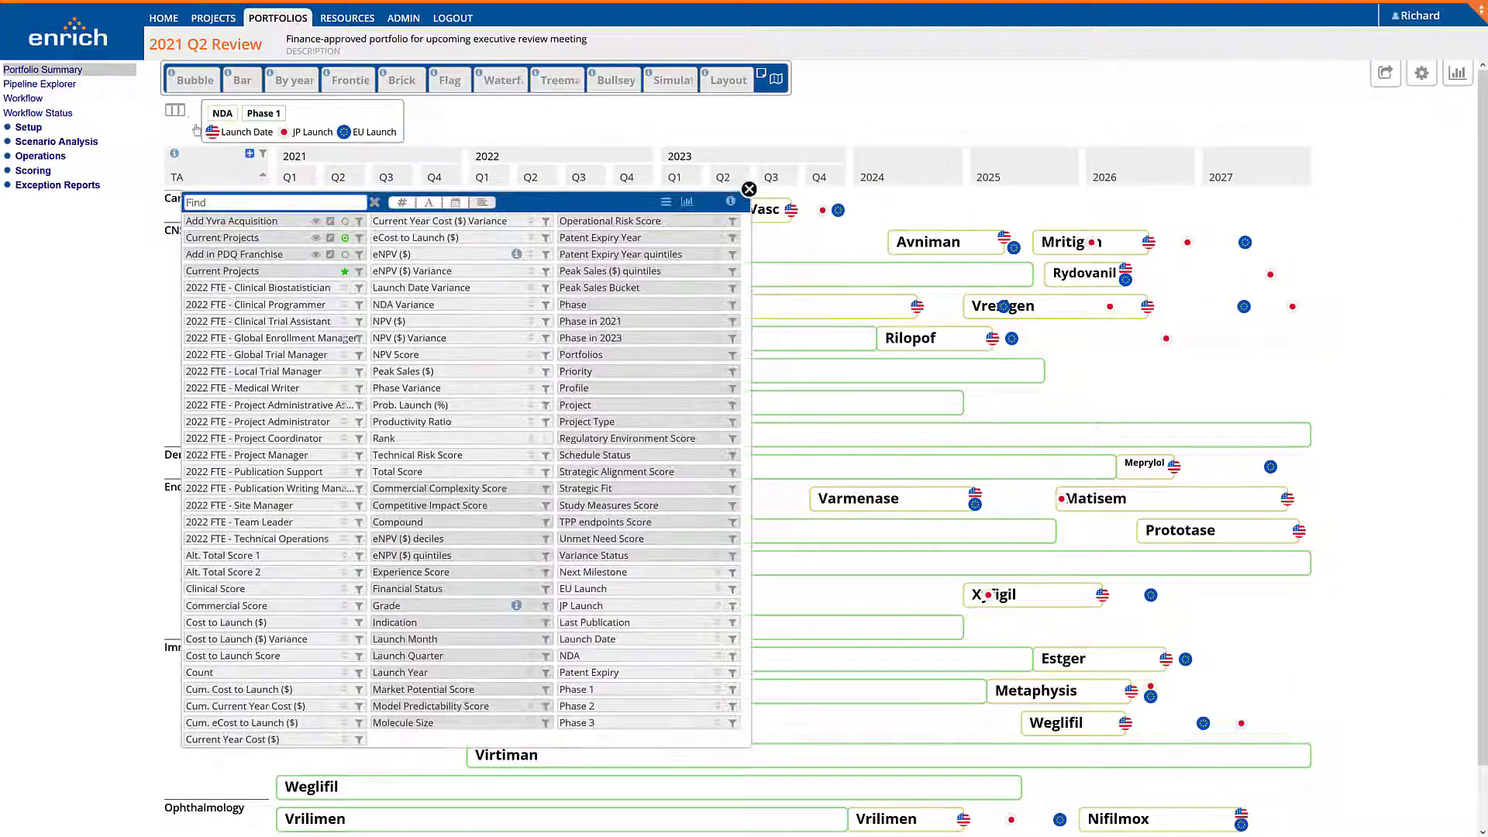
{"action": "left_click", "coordinate": [666, 203]}
{"action": "scroll", "coordinate": [640, 593], "scroll_direction": "down", "scroll_amount": 5}
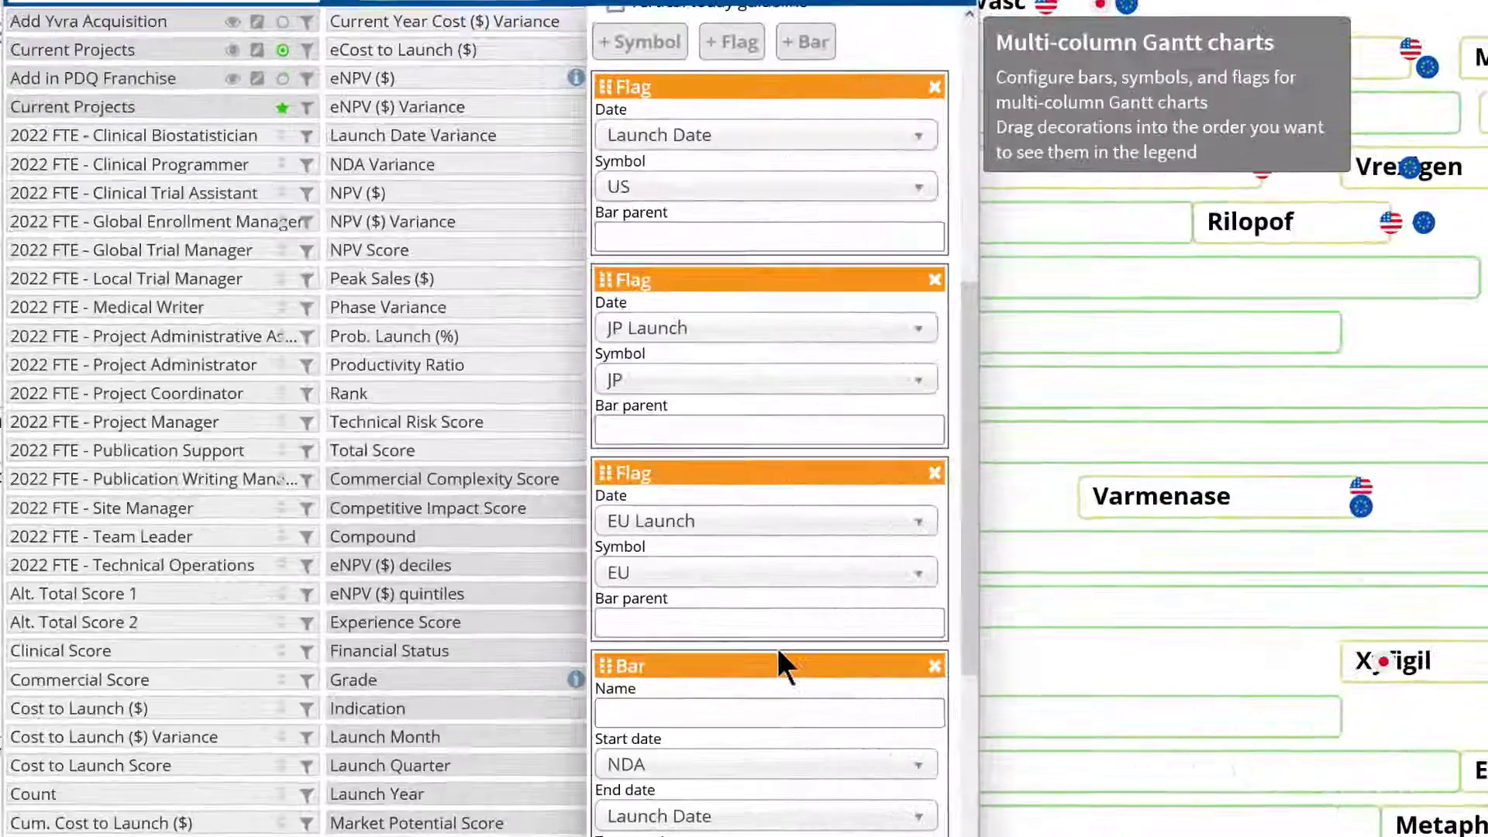
{"action": "left_click", "coordinate": [554, 347]}
{"action": "type", "text": "Reg"}
{"action": "left_click", "coordinate": [635, 427]}
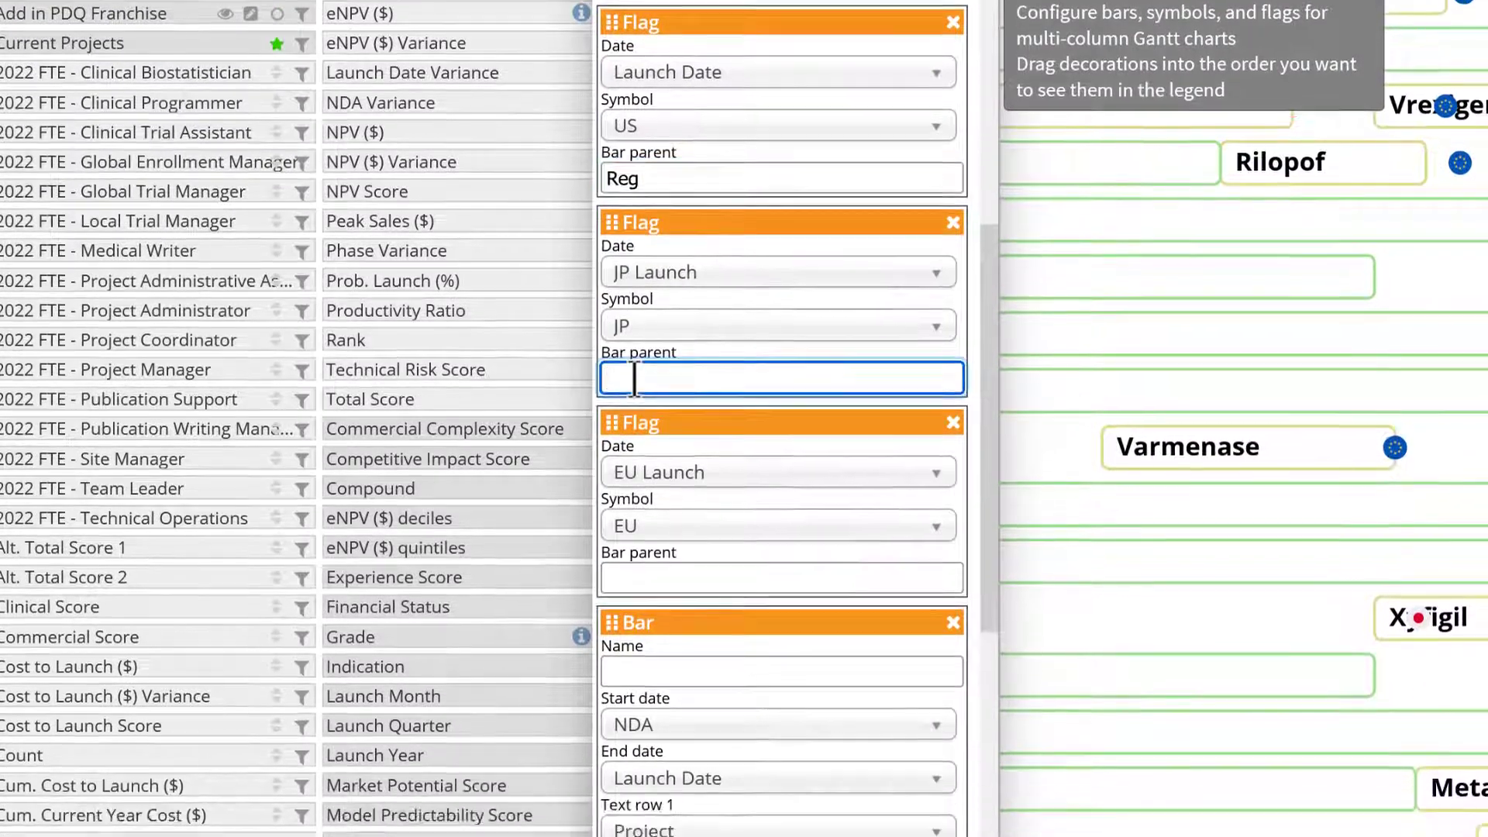
{"action": "type", "text": "Reg"}
{"action": "left_click", "coordinate": [641, 634]}
{"action": "type", "text": "Reg"}
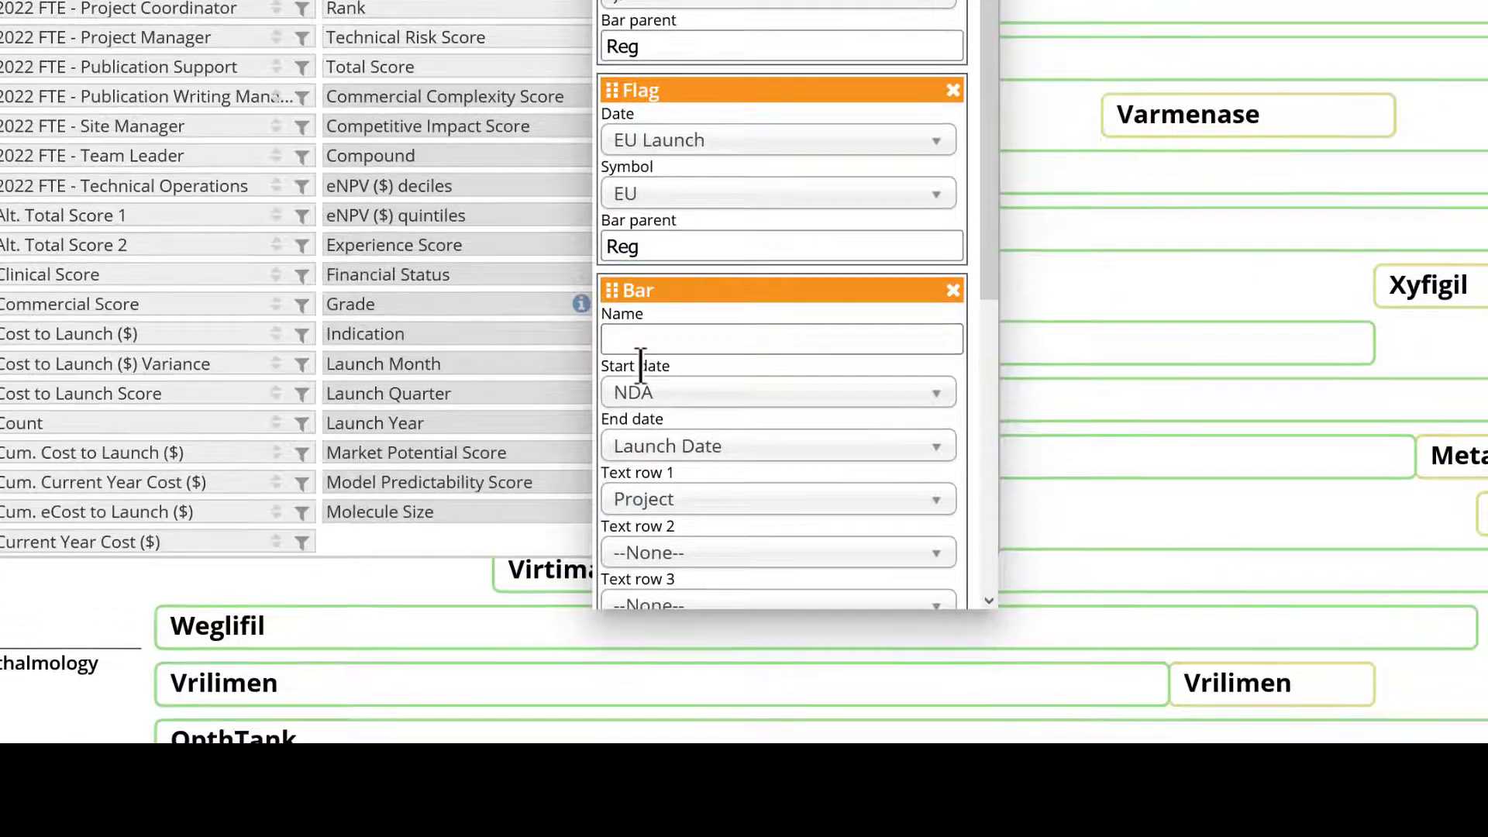
{"action": "left_click", "coordinate": [632, 373]}
{"action": "type", "text": "Reg"}
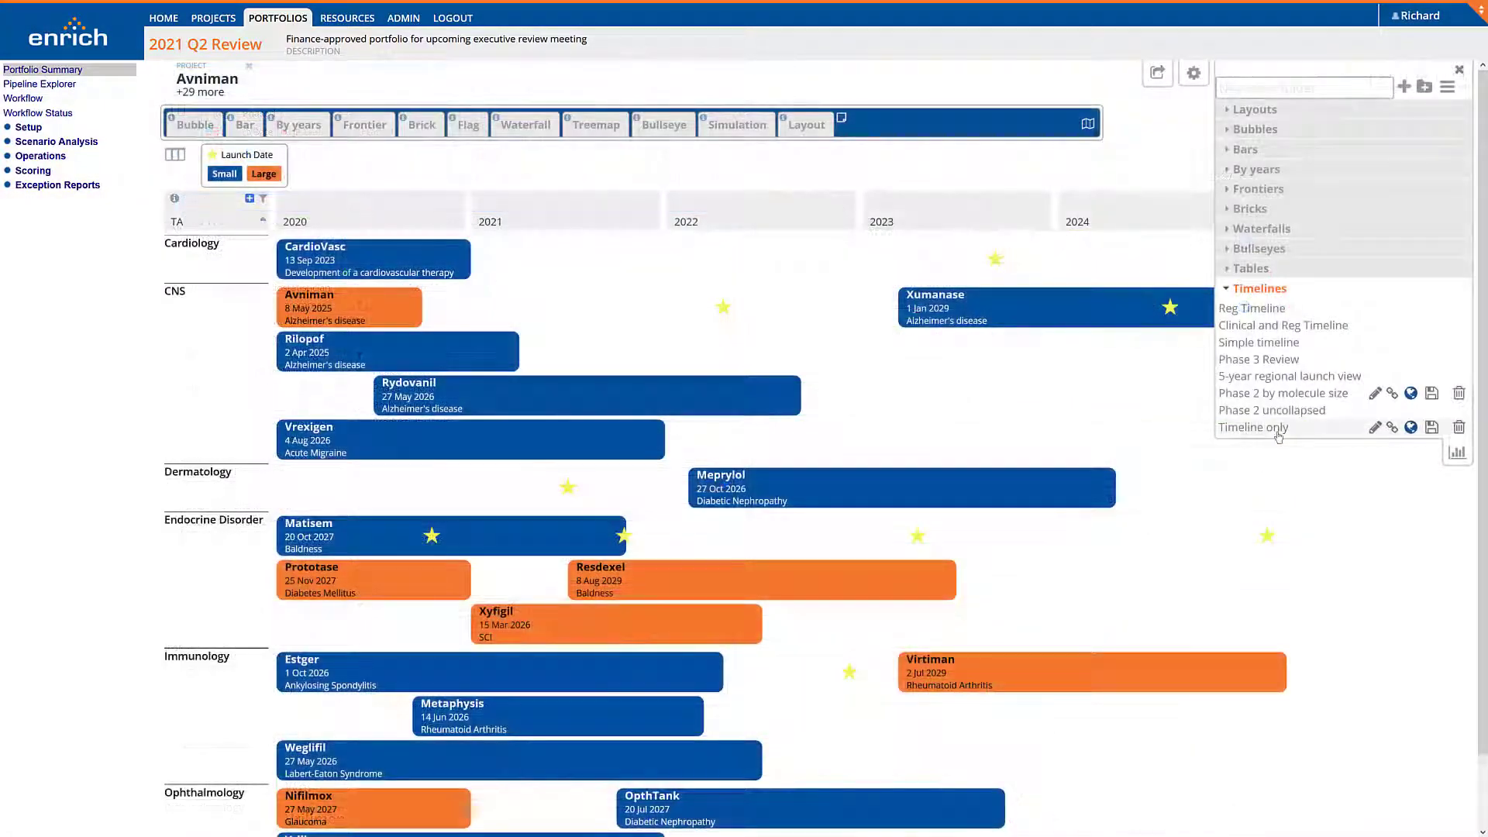
Step: Export the molecule-size timeline table as a PowerPoint presentation and open the file in PowerPoint
{"action": "left_click", "coordinate": [1155, 78]}
{"action": "left_click", "coordinate": [1262, 150]}
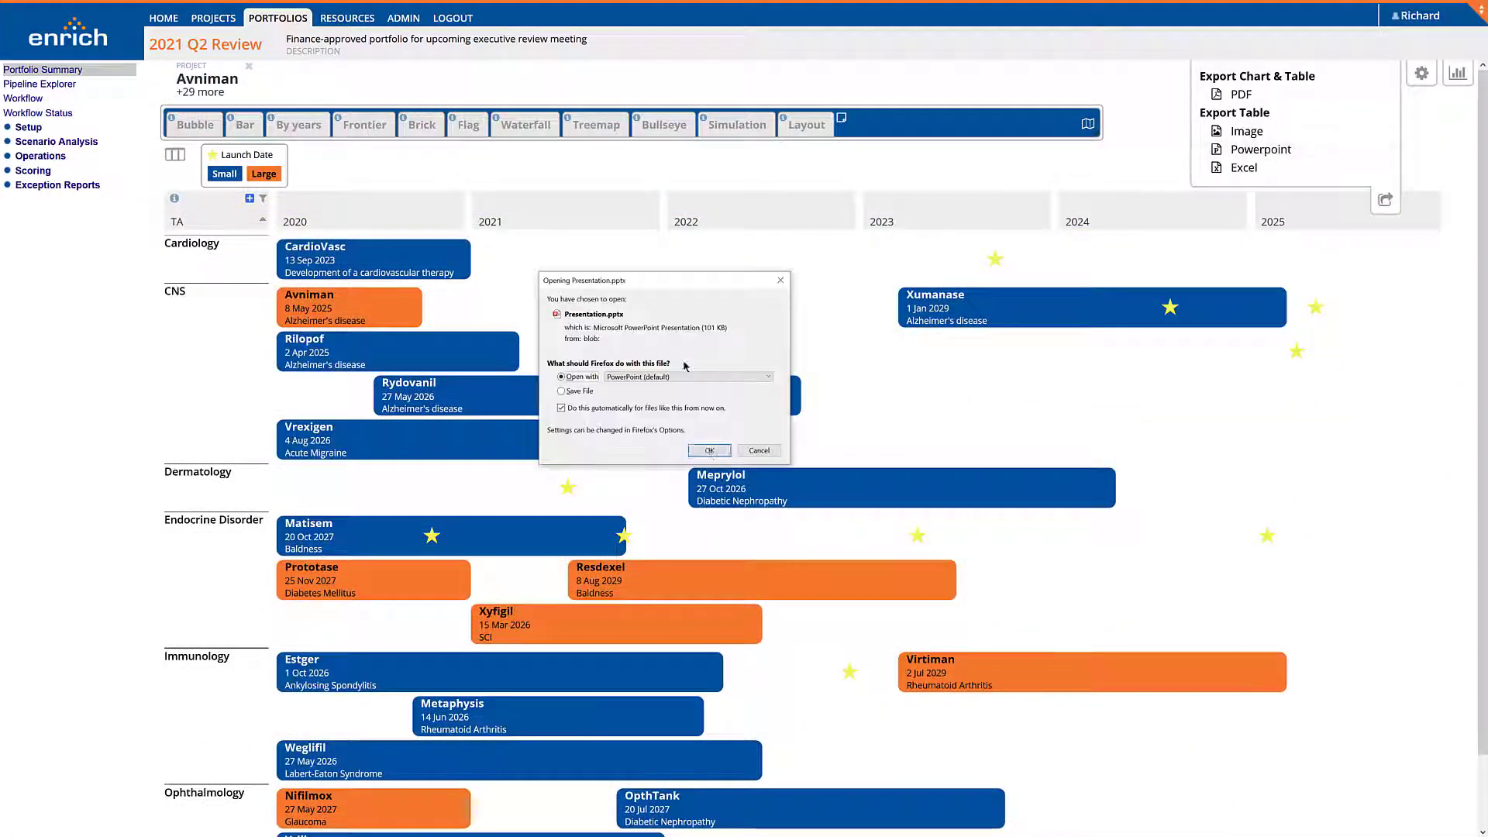
{"action": "left_click", "coordinate": [710, 453]}
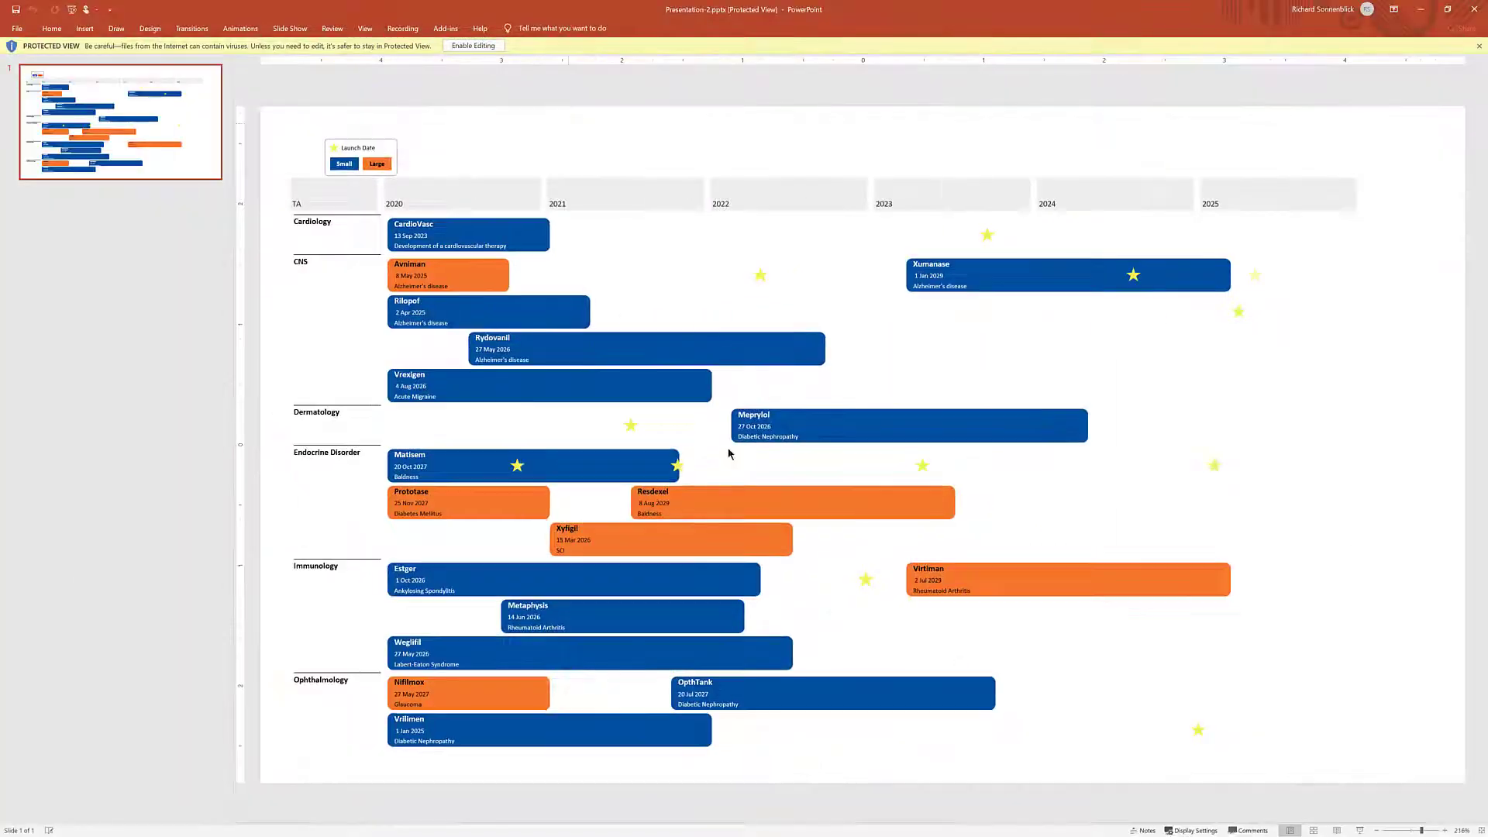
Step: Enable editing of the exported presentation and move the timeline legend slightly up and to the left on the slide
{"action": "left_click", "coordinate": [474, 47]}
{"action": "left_click_drag", "start_coordinate": [358, 165], "coordinate": [317, 136]}
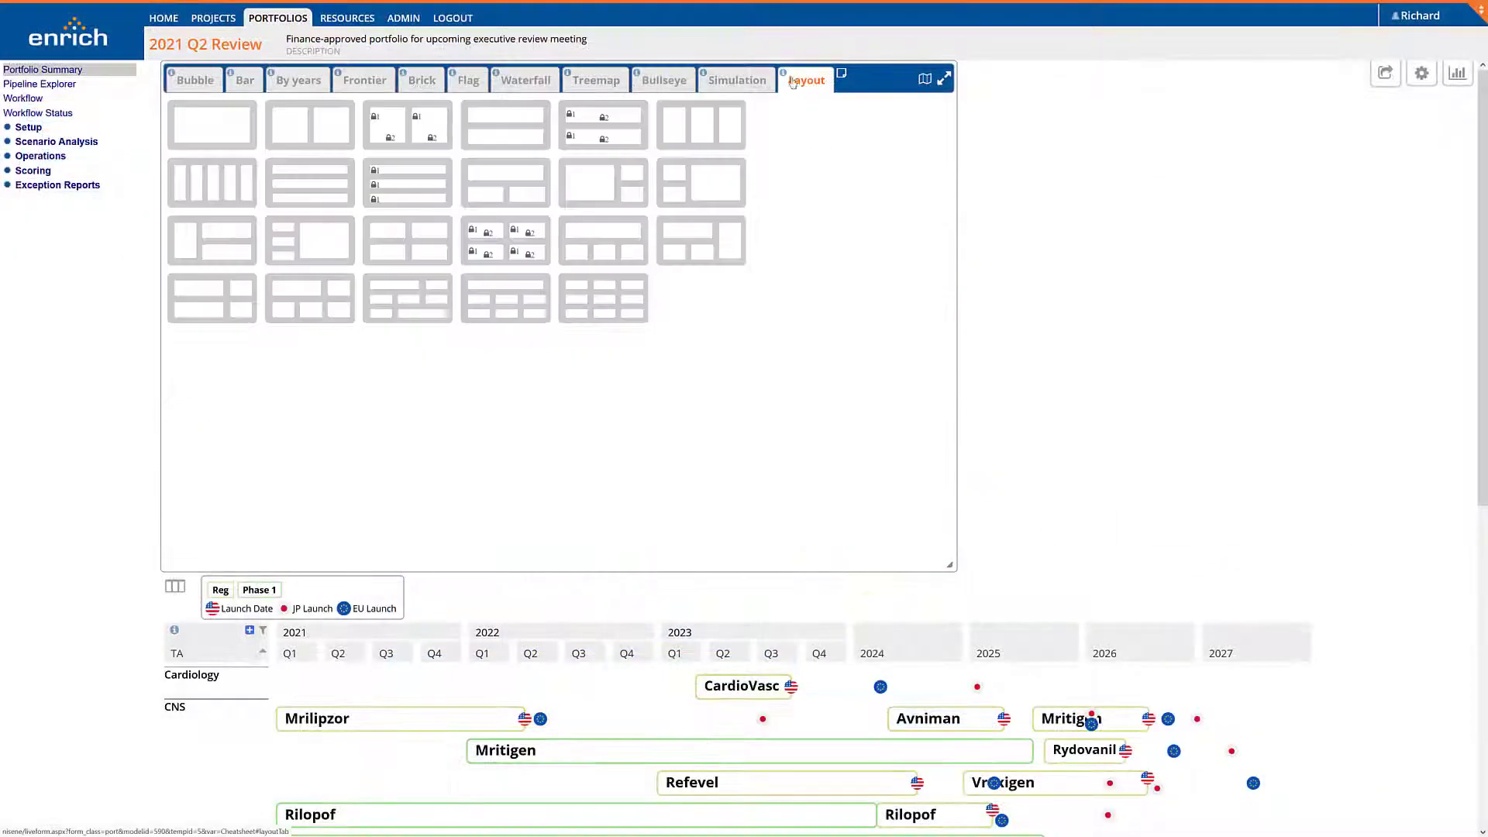
Step: Build a two-column layout with the Fit by Phase bullseye in the left pane and the Phase 3 Review timeline in the right, and maximize it
{"action": "left_click", "coordinate": [302, 124]}
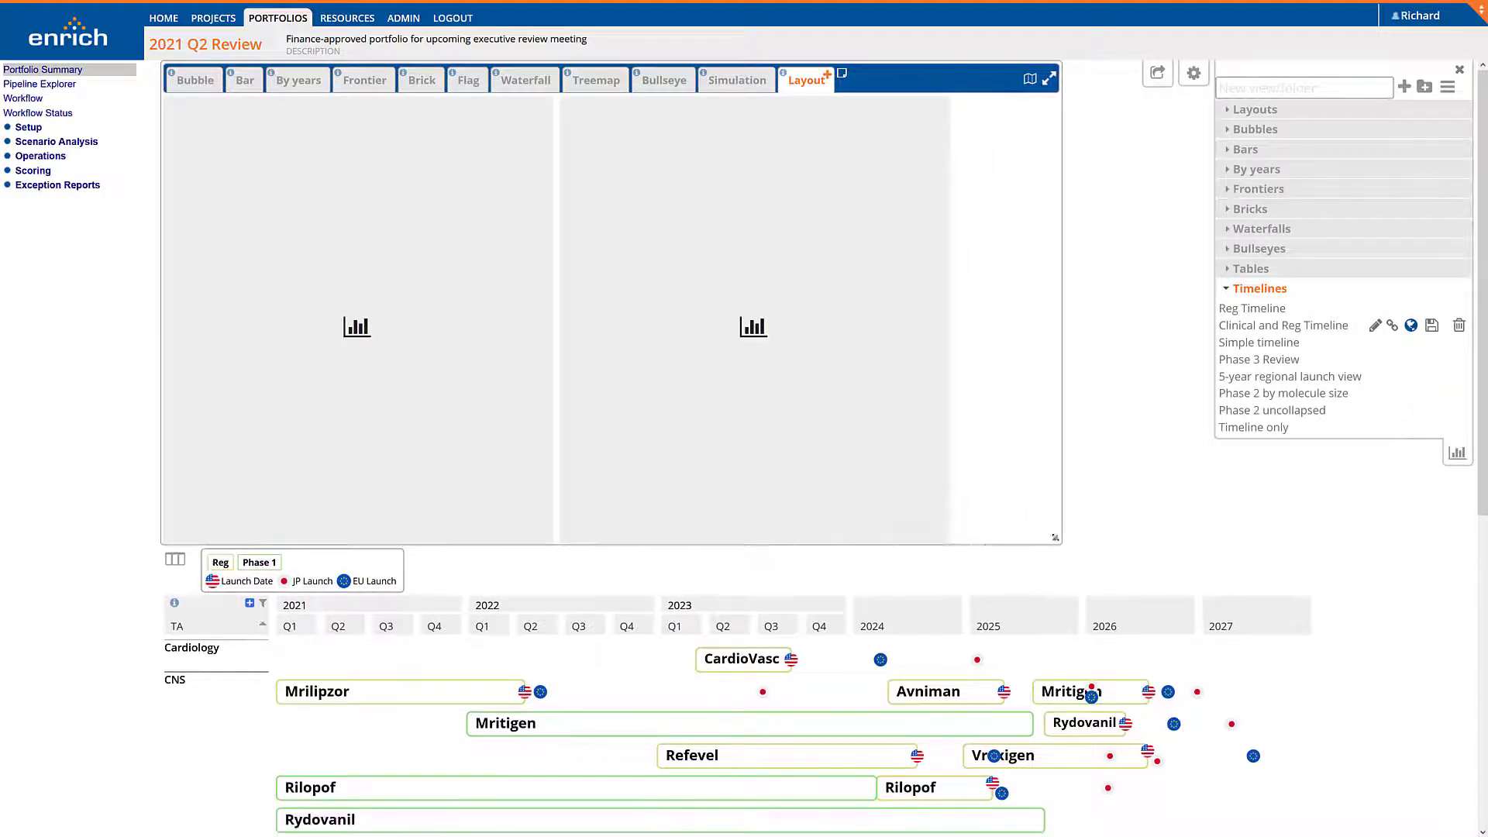
{"action": "left_click_drag", "start_coordinate": [1263, 362], "coordinate": [853, 380]}
{"action": "left_click", "coordinate": [1258, 248]}
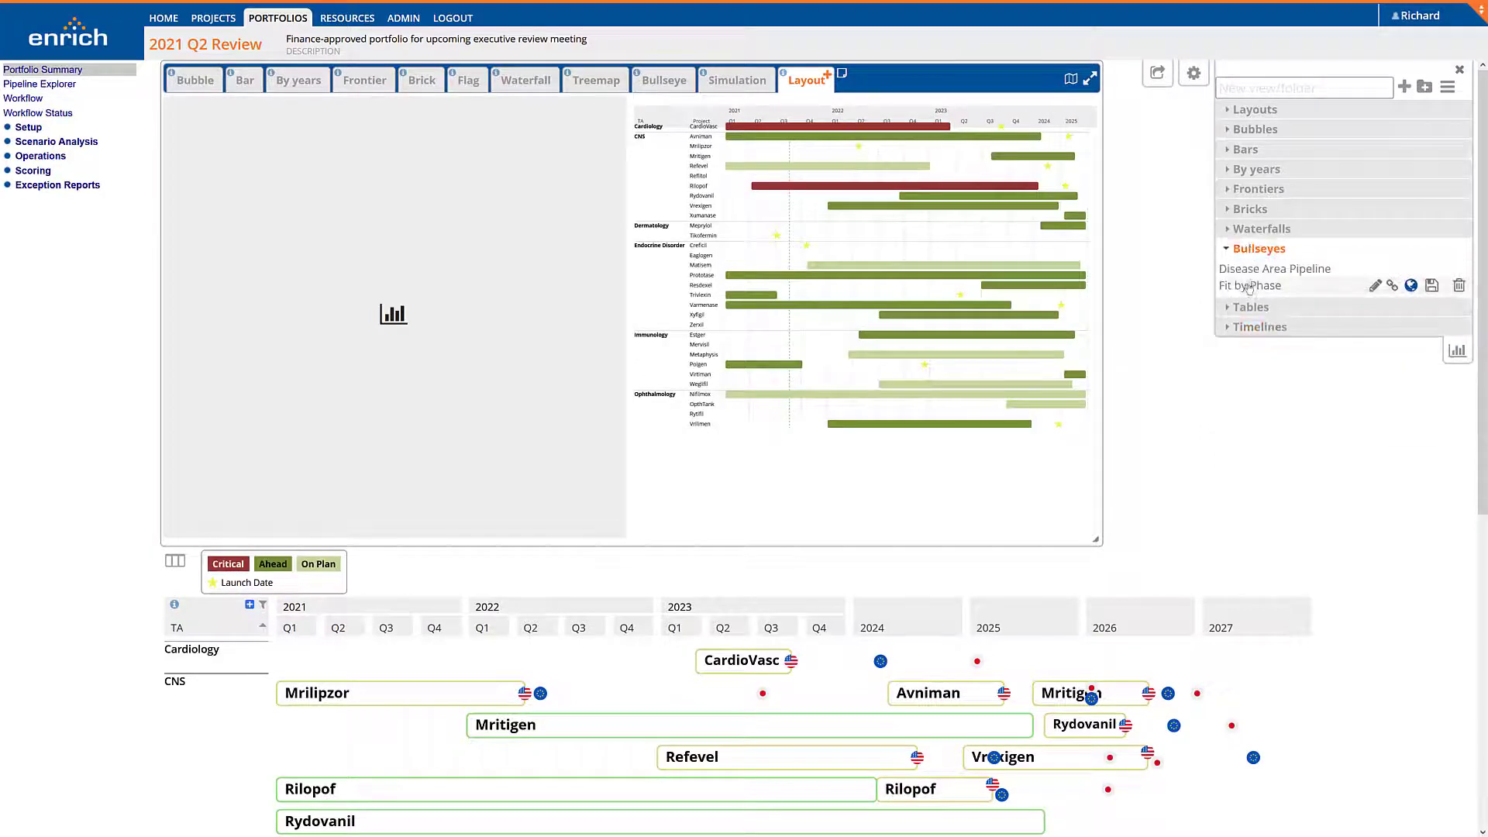
{"action": "left_click_drag", "start_coordinate": [1249, 285], "coordinate": [252, 367]}
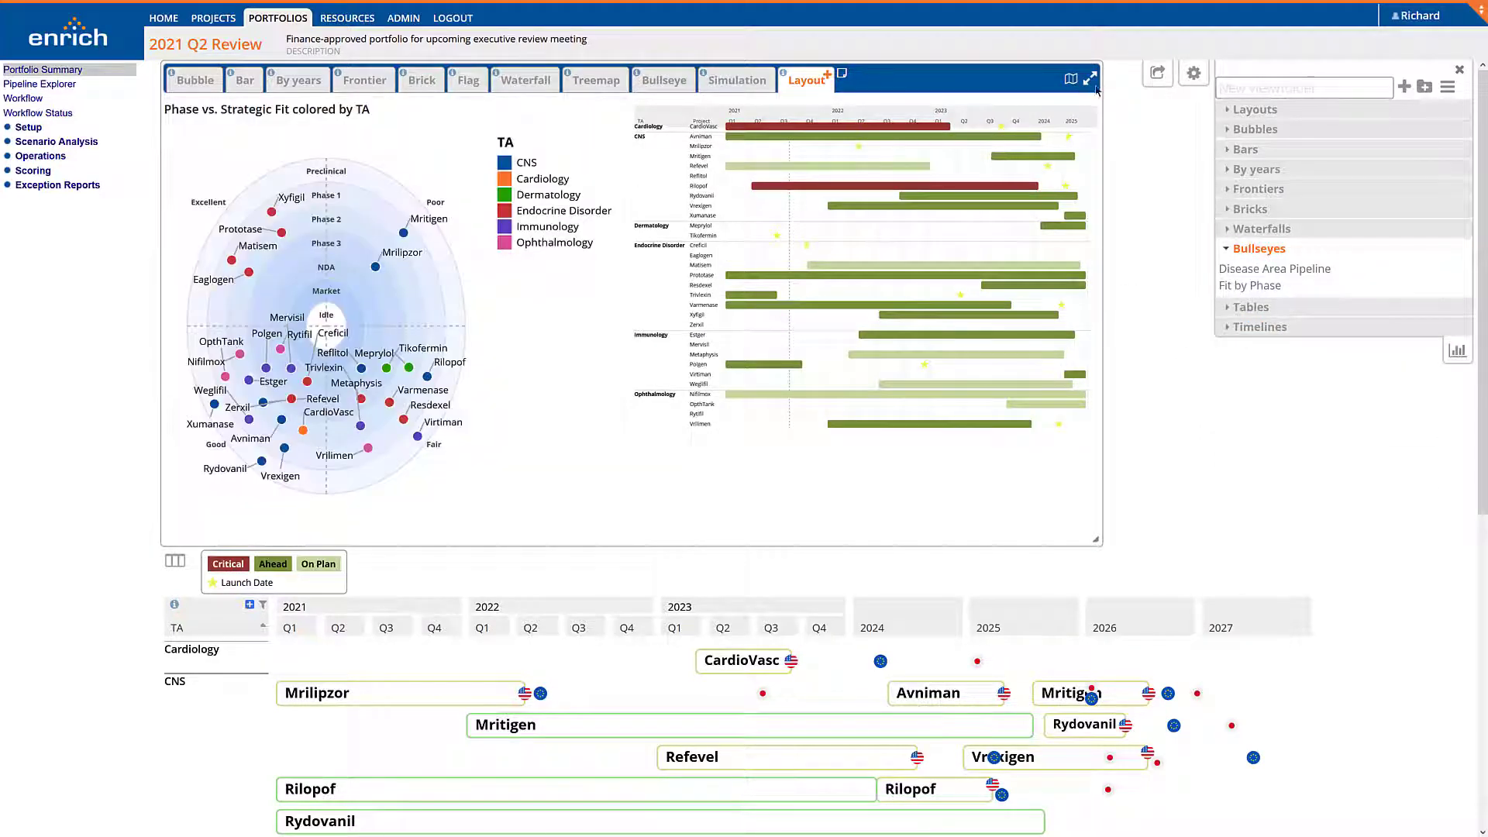
{"action": "left_click", "coordinate": [1090, 80]}
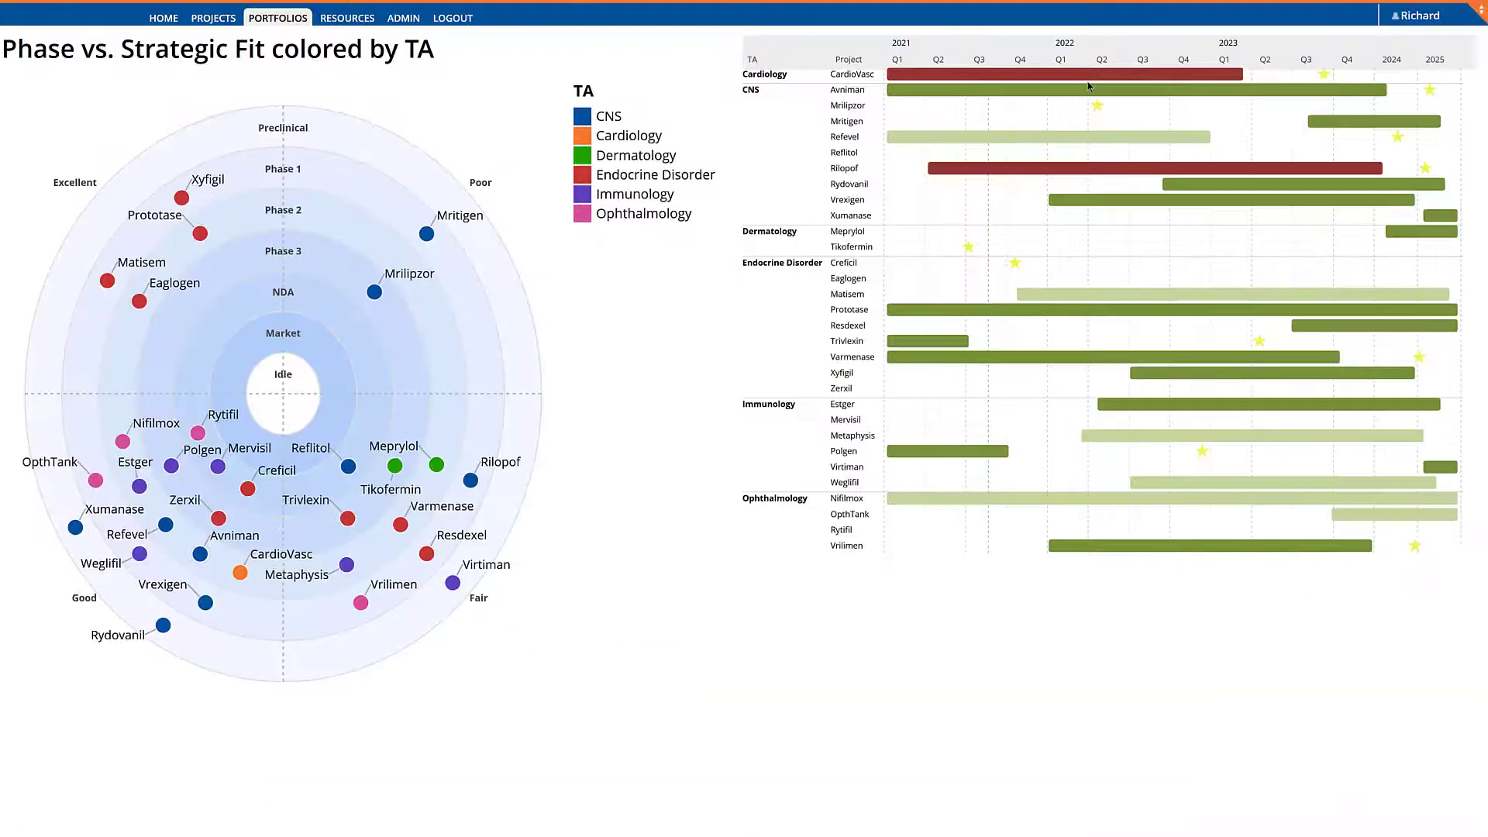